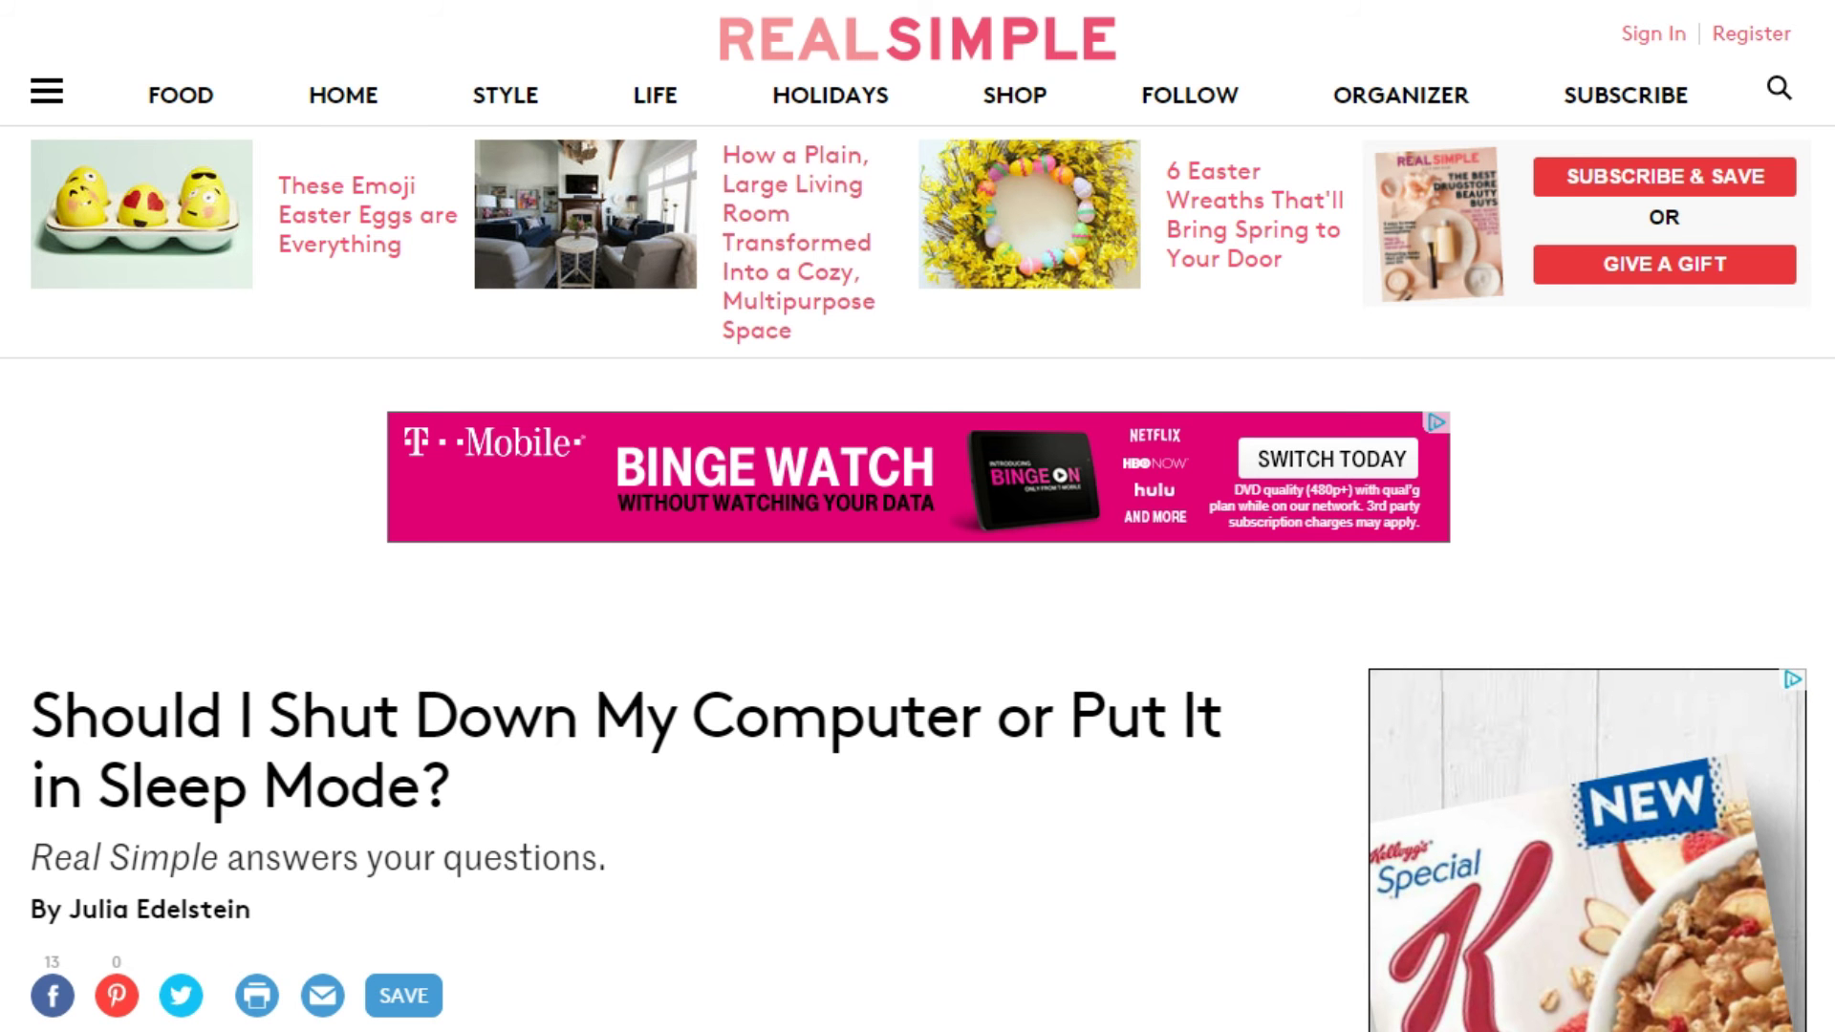
Read the Real Simple article on whether to shut down a computer or put it in sleep mode.
scroll(1767, 984, "down", 6)
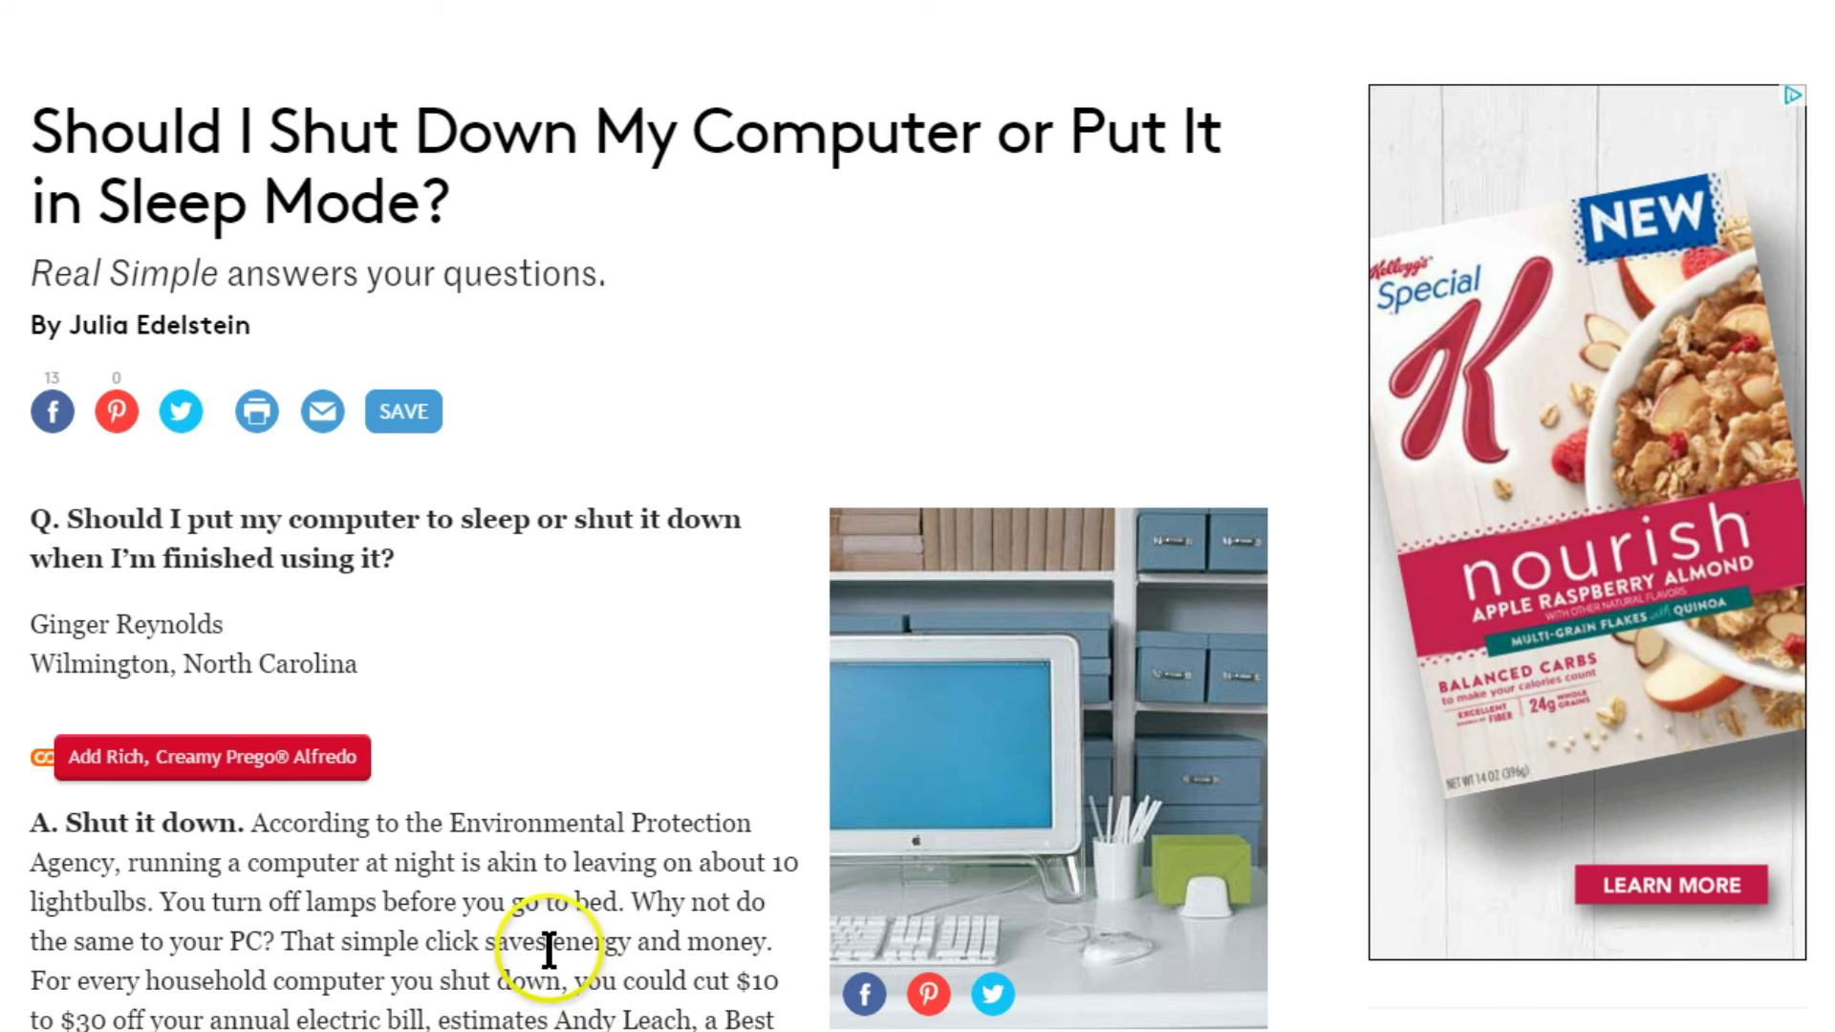
scroll(540, 941, "down", 2)
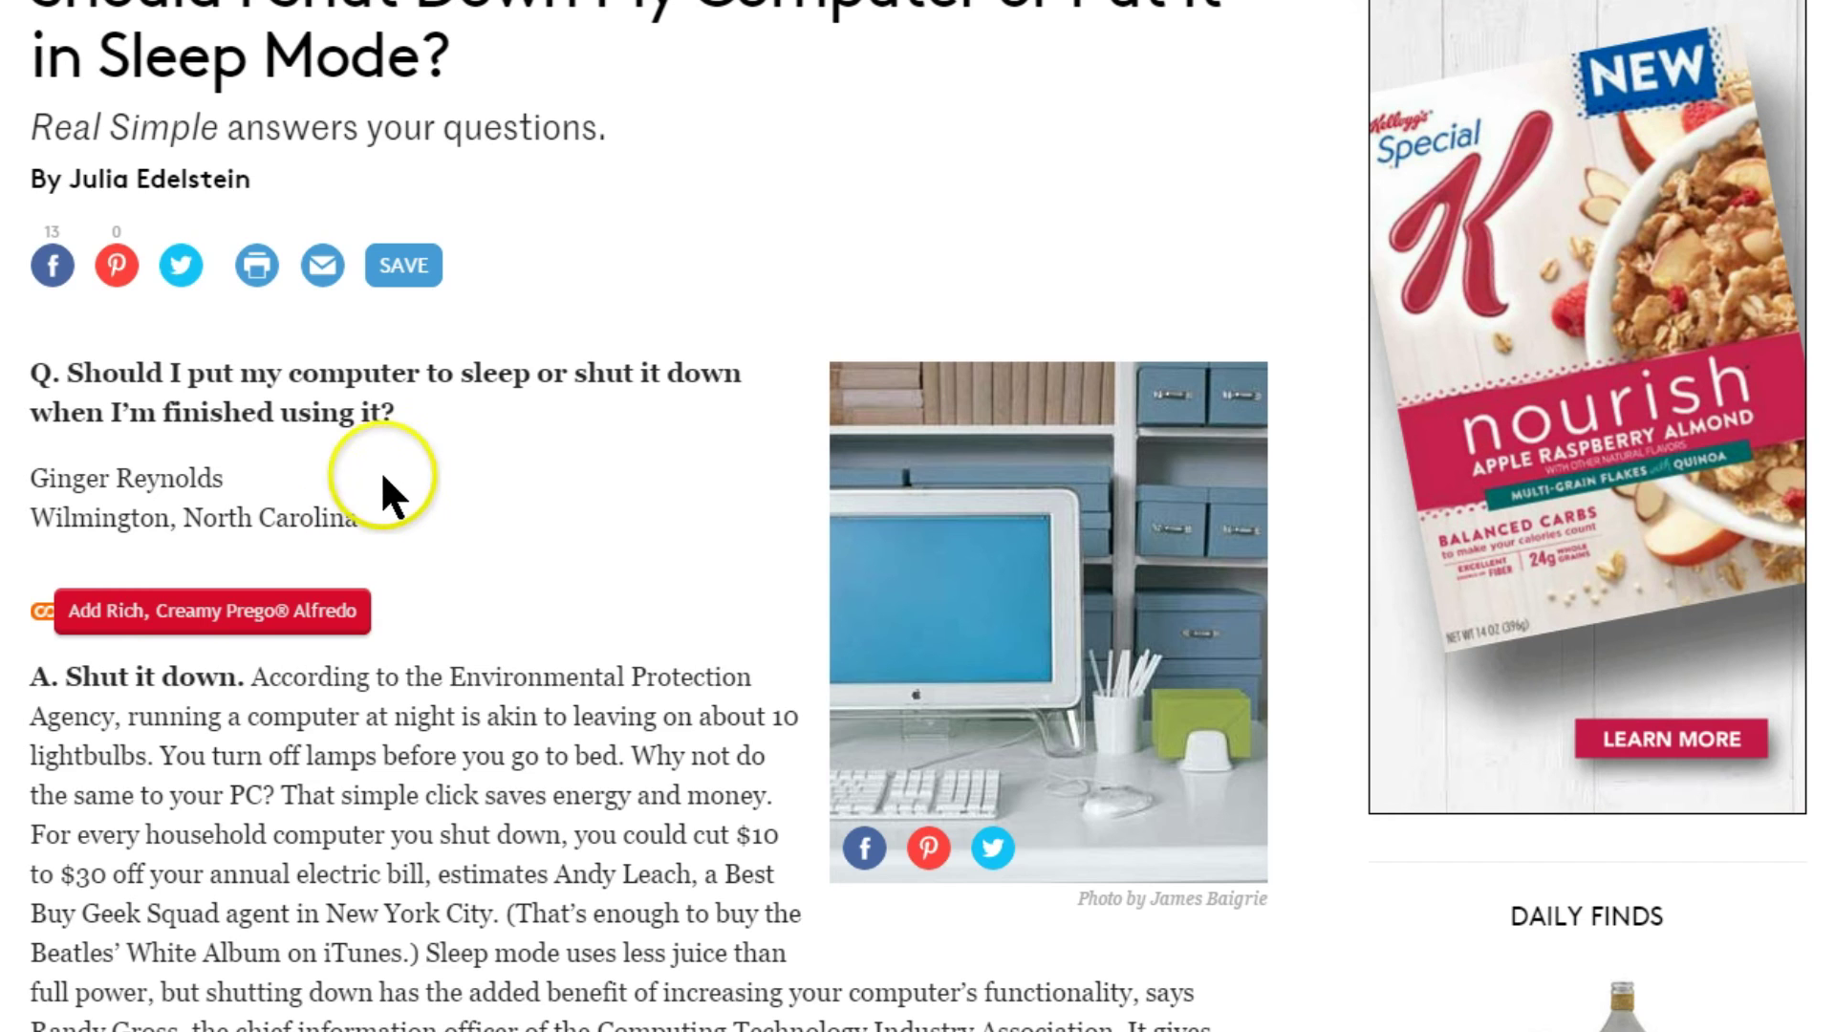
scroll(389, 491, "up", 2)
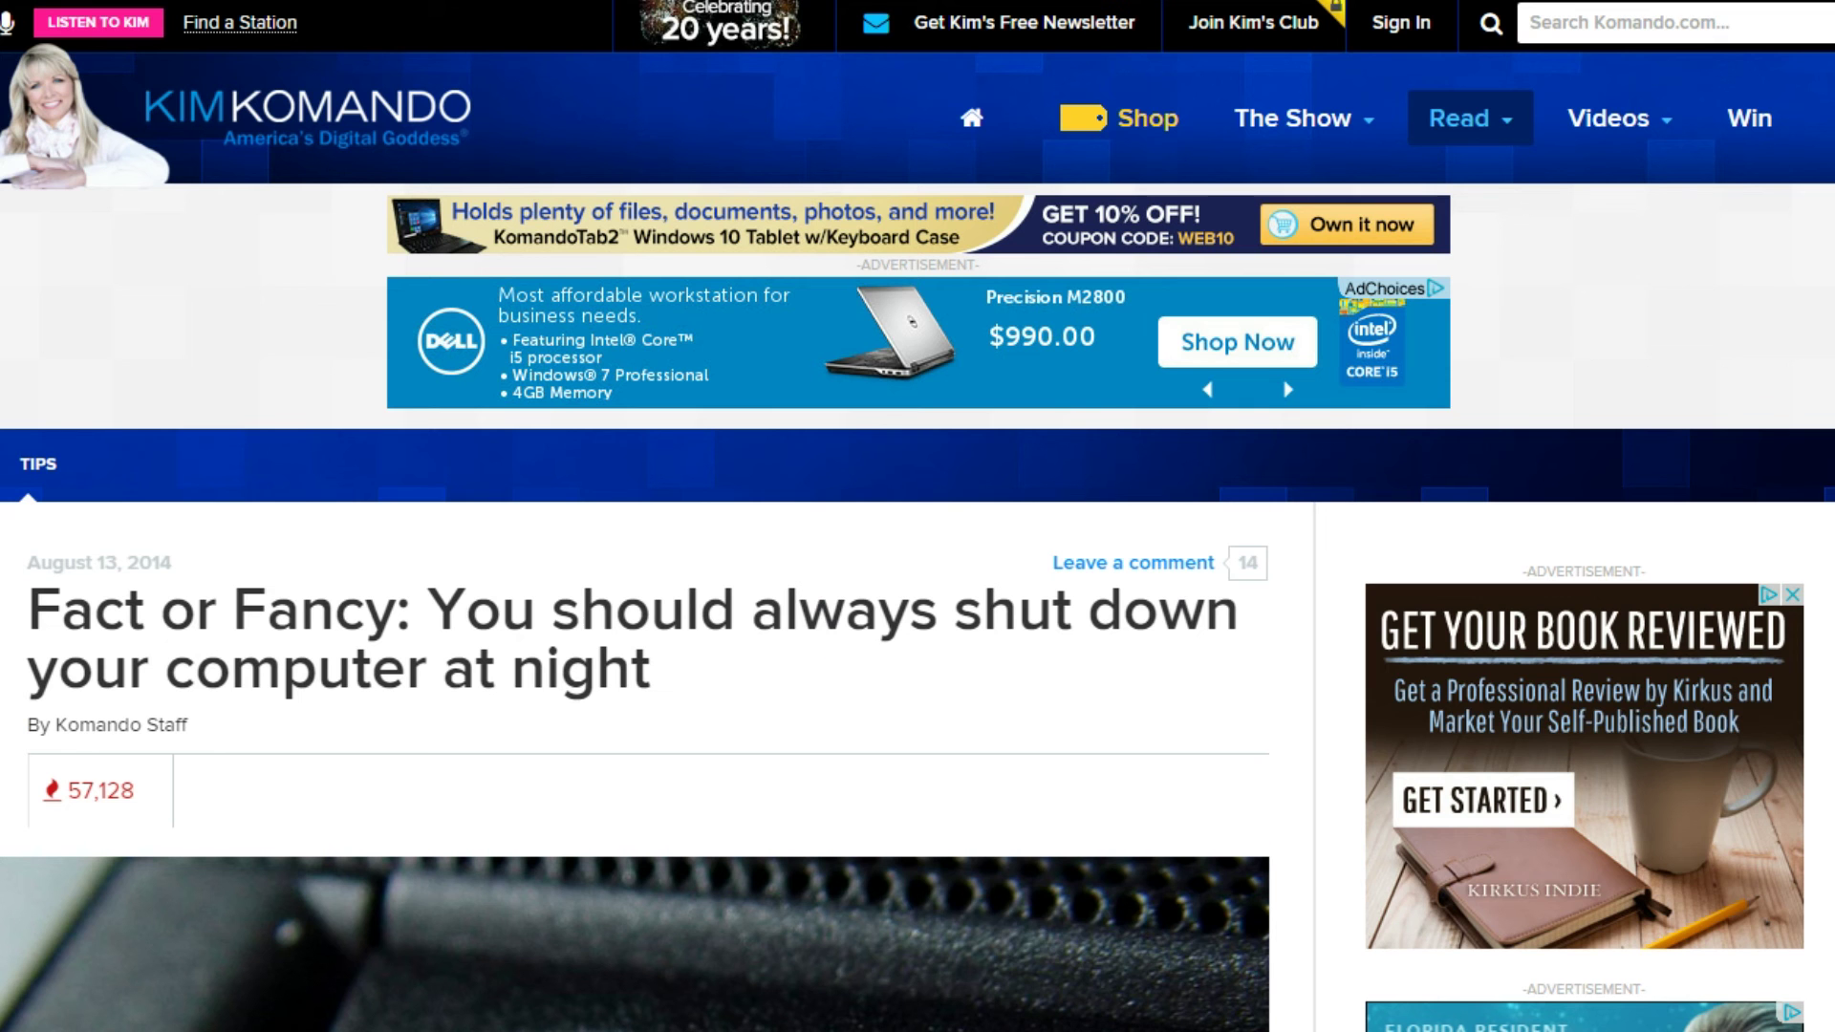
Read through the Komando.com article "Fact or Fancy: You should always shut down your computer at night".
left_click(951, 934)
scroll(917, 612, "down", 3)
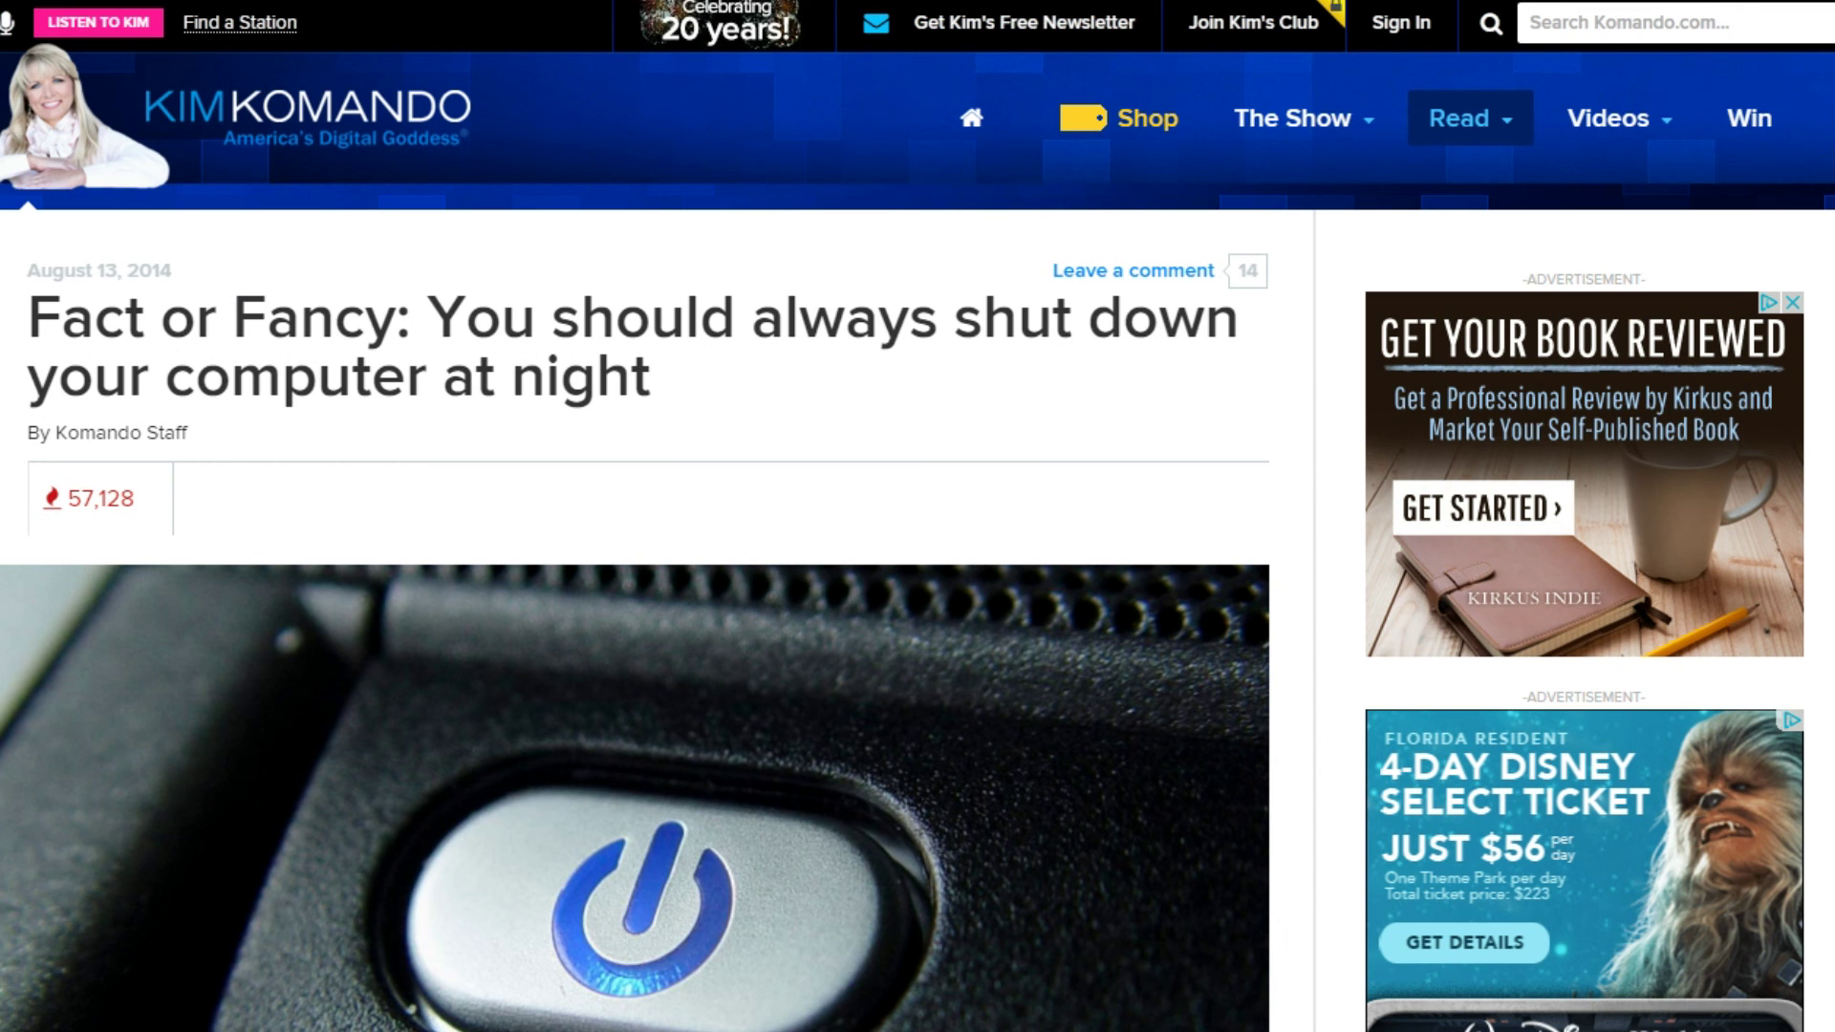
scroll(631, 612, "down", 15)
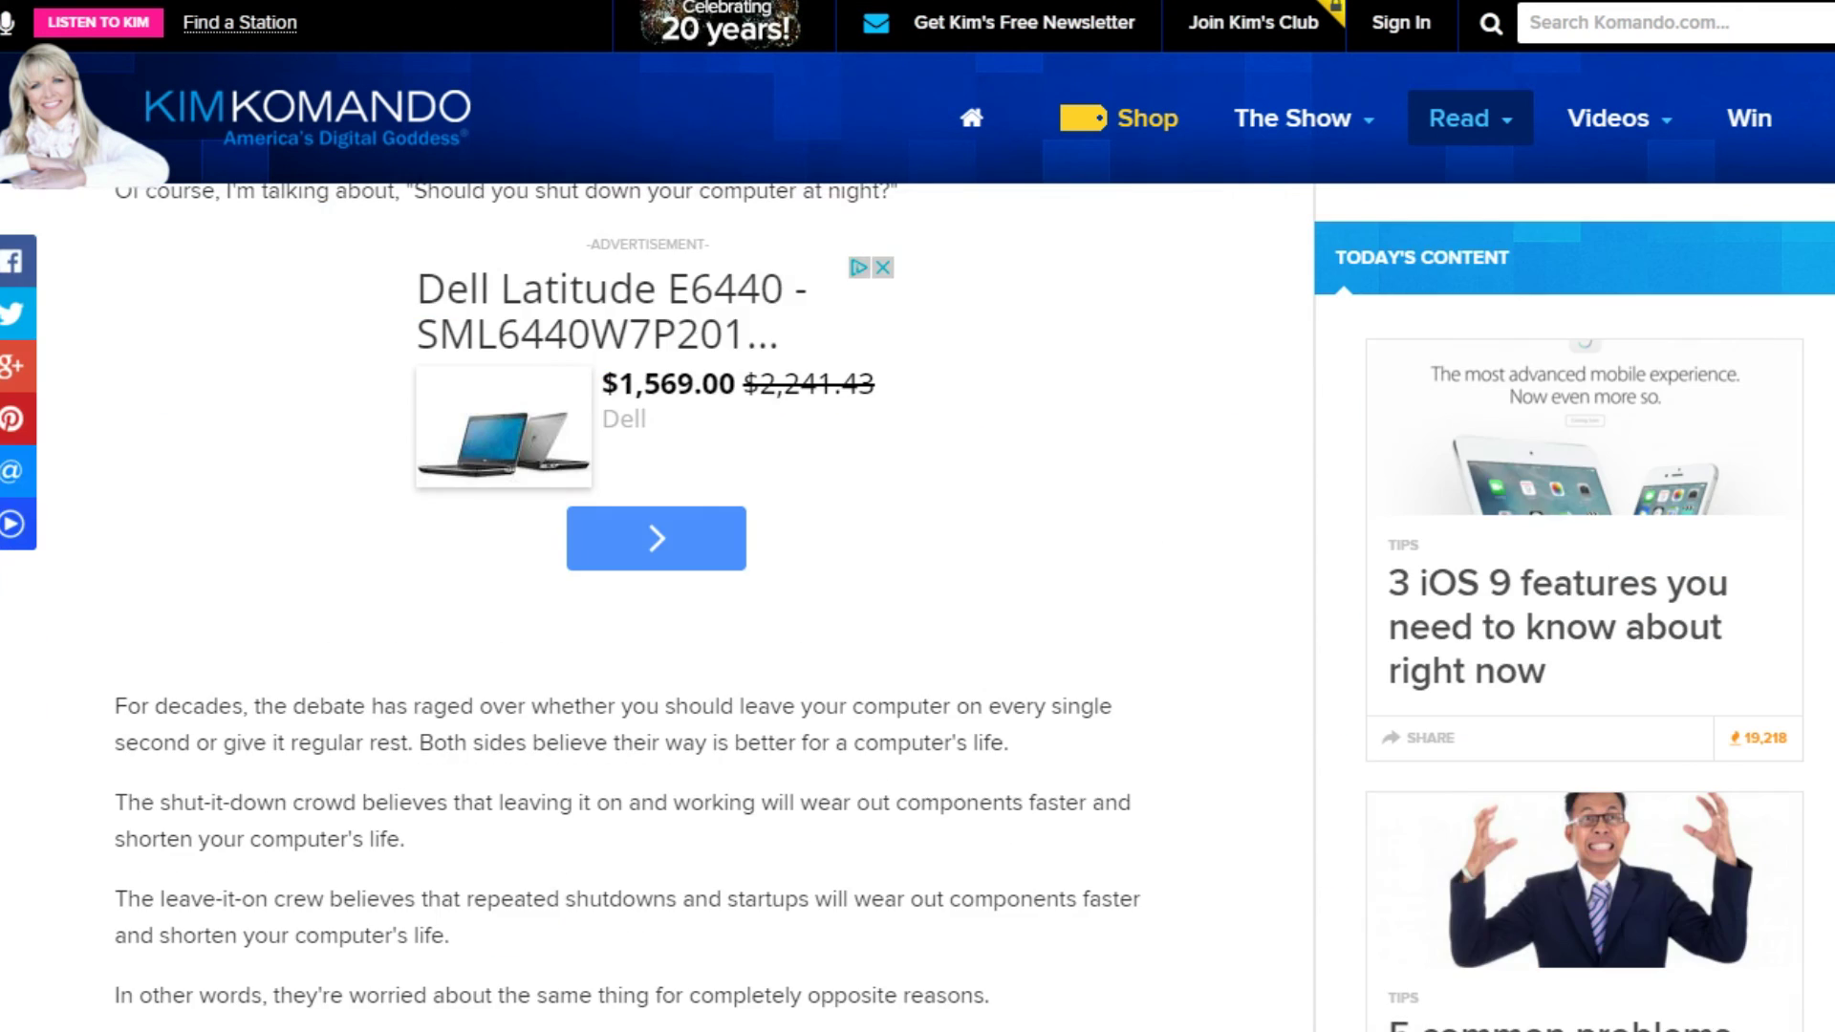
scroll(1121, 960, "down", 2)
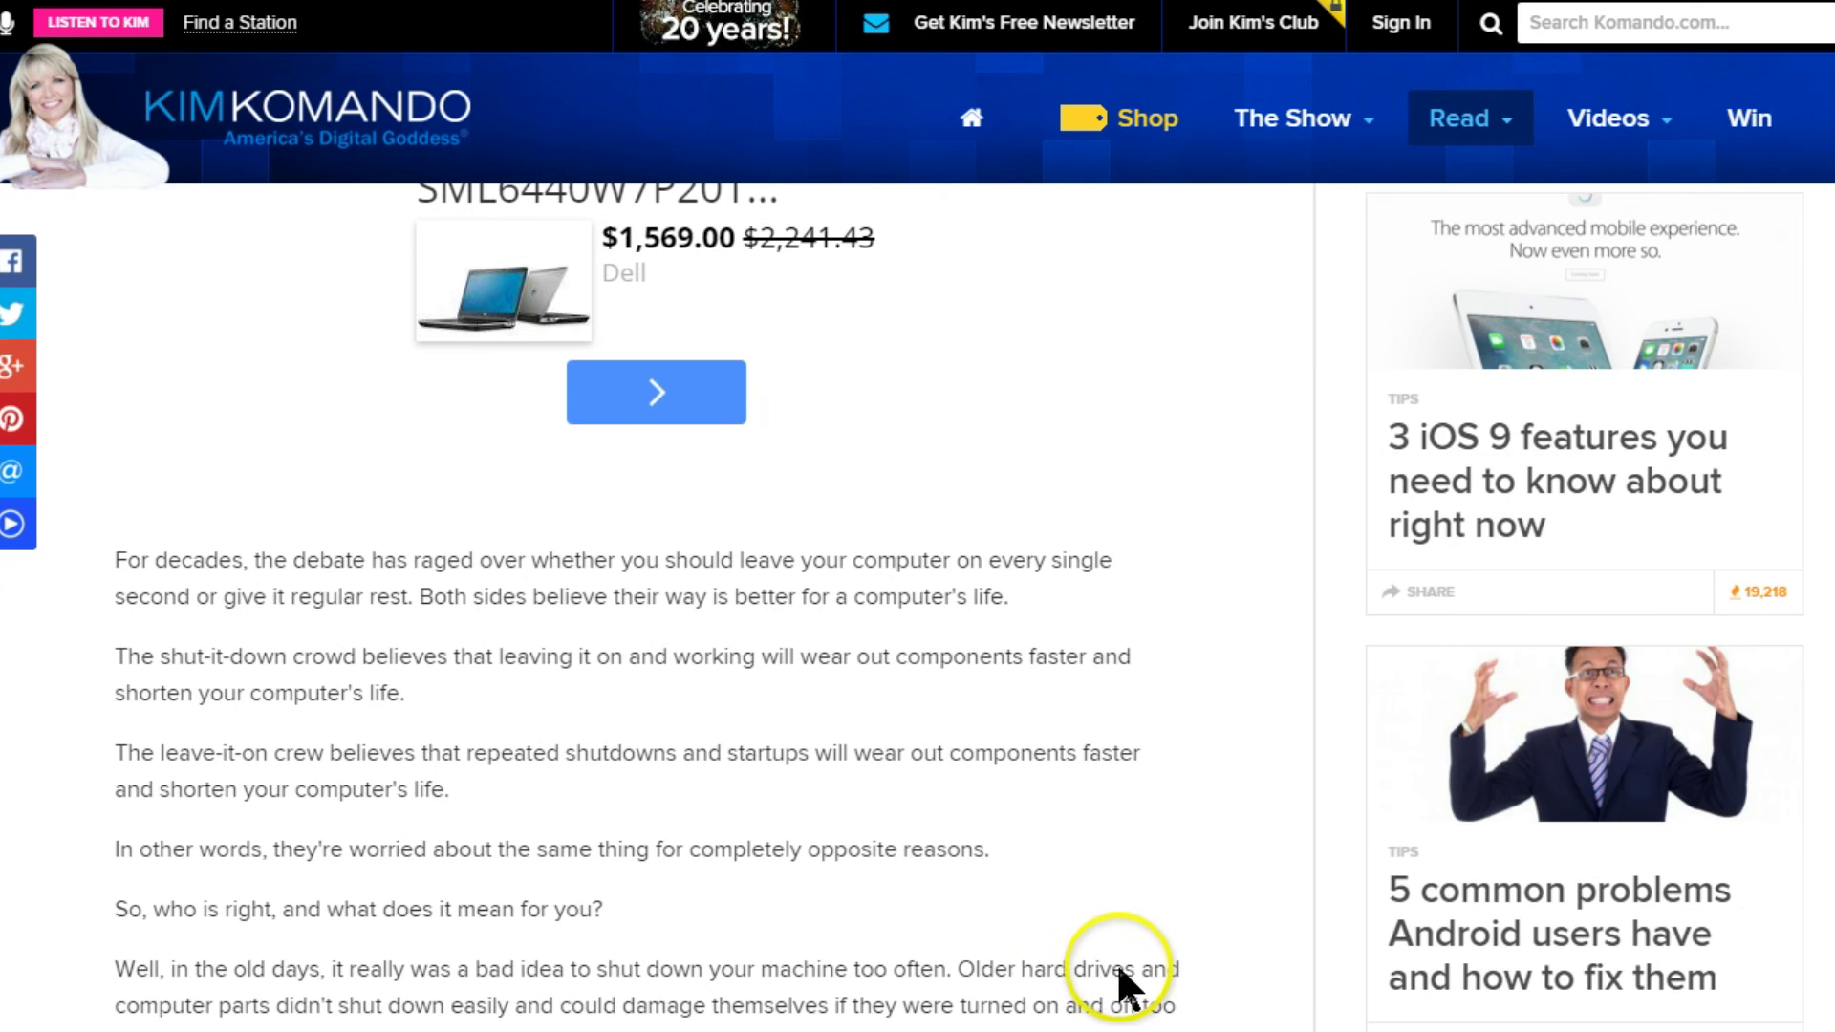
scroll(965, 812, "down", 6)
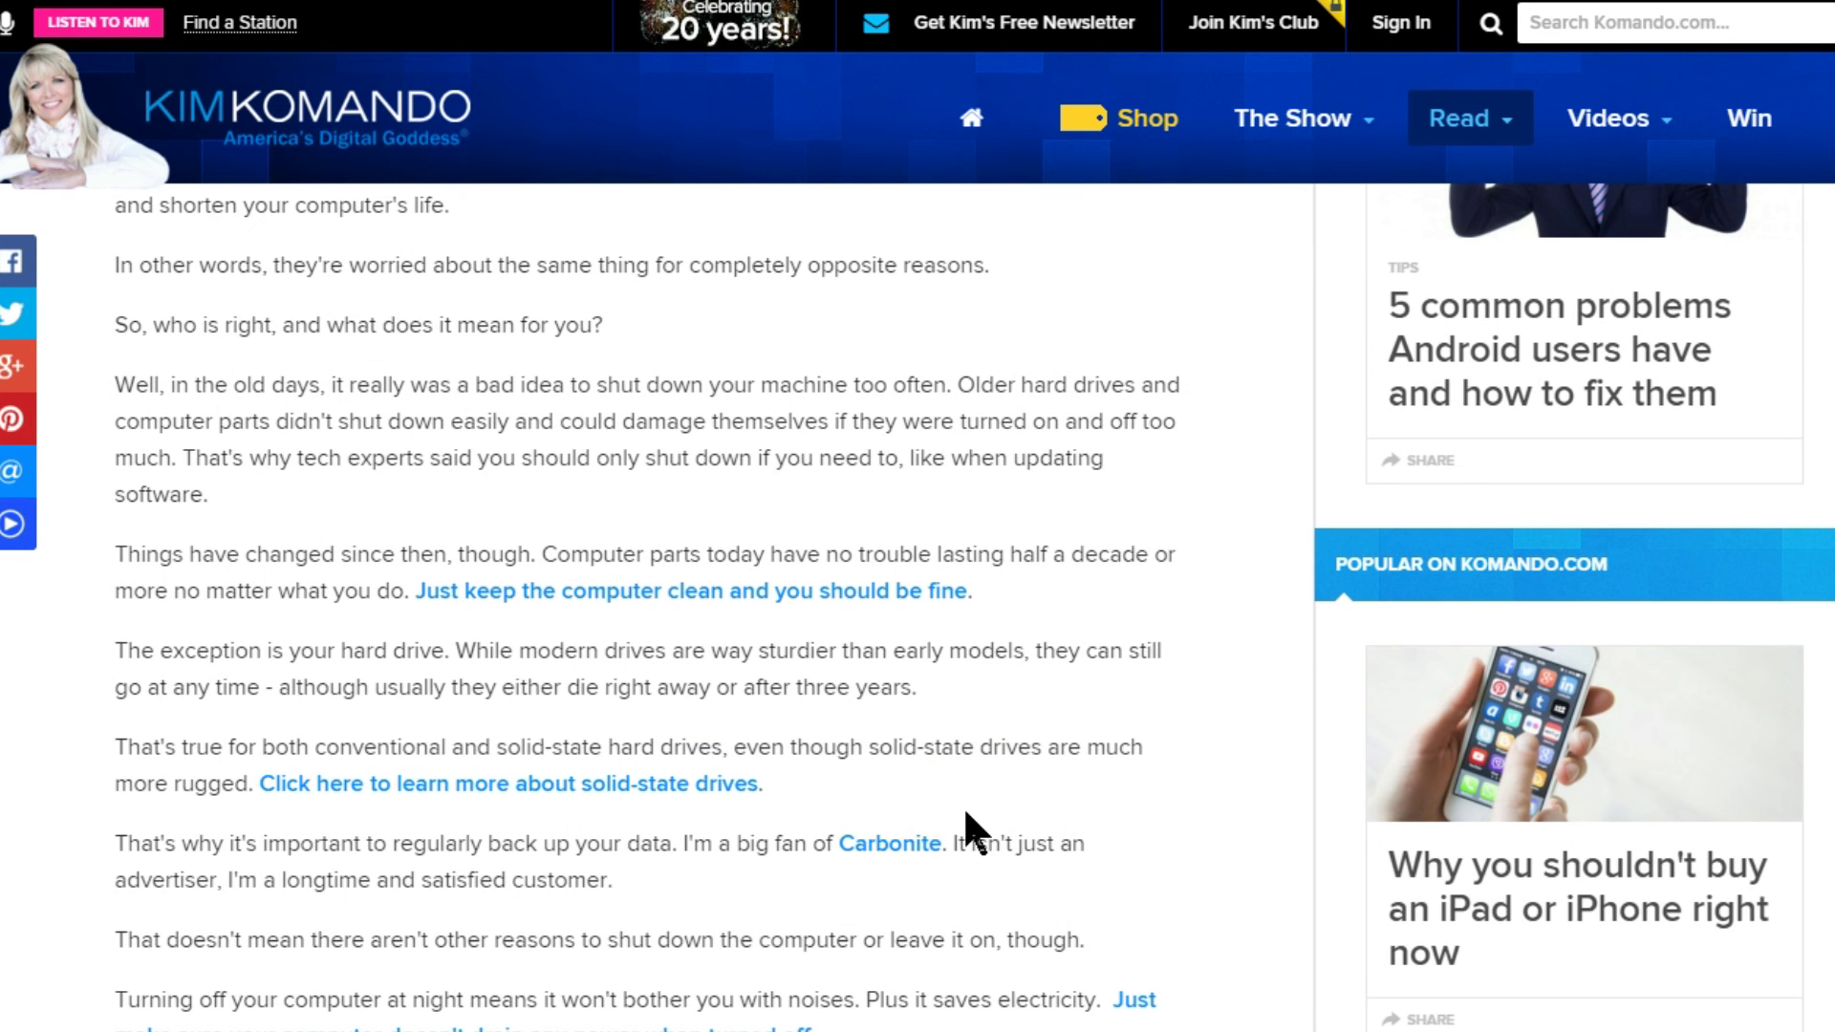
scroll(462, 544, "up", 20)
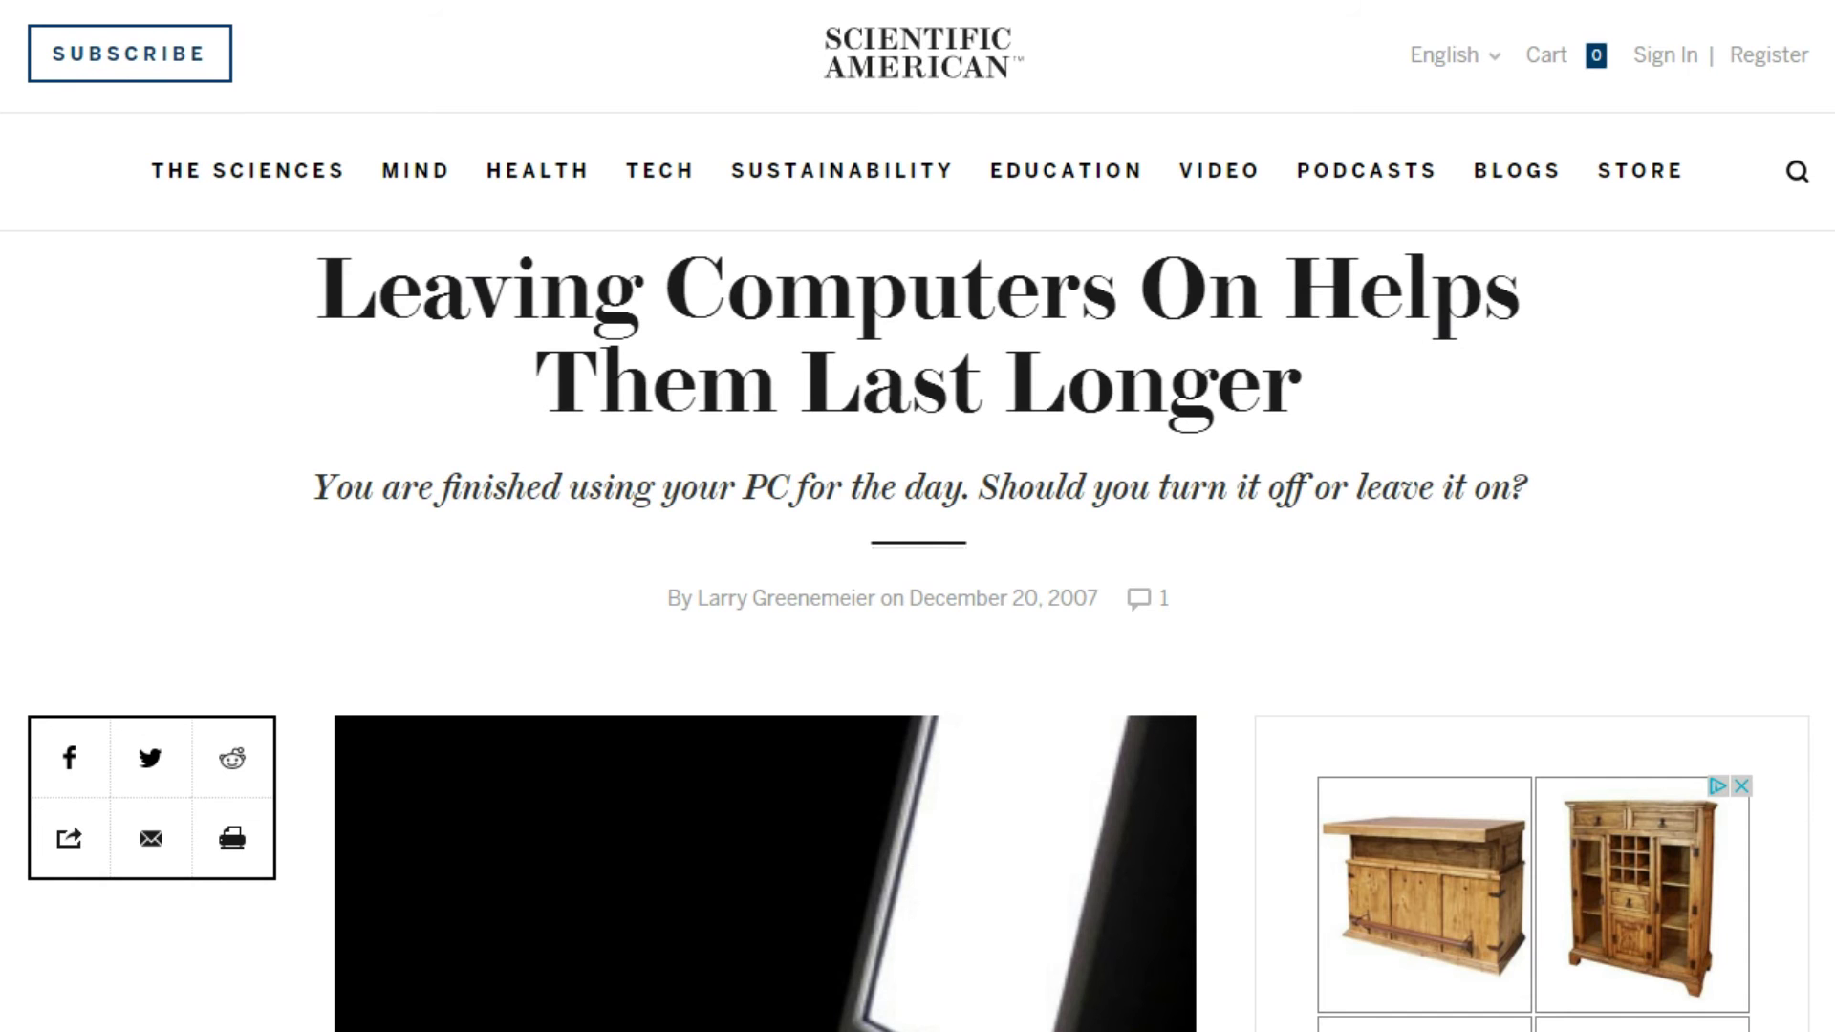
Skim the Scientific American article "Leaving Computers On Helps Them Last Longer" for its advice on sleep mode and power states.
scroll(917, 593, "down", 5)
scroll(917, 593, "down", 5)
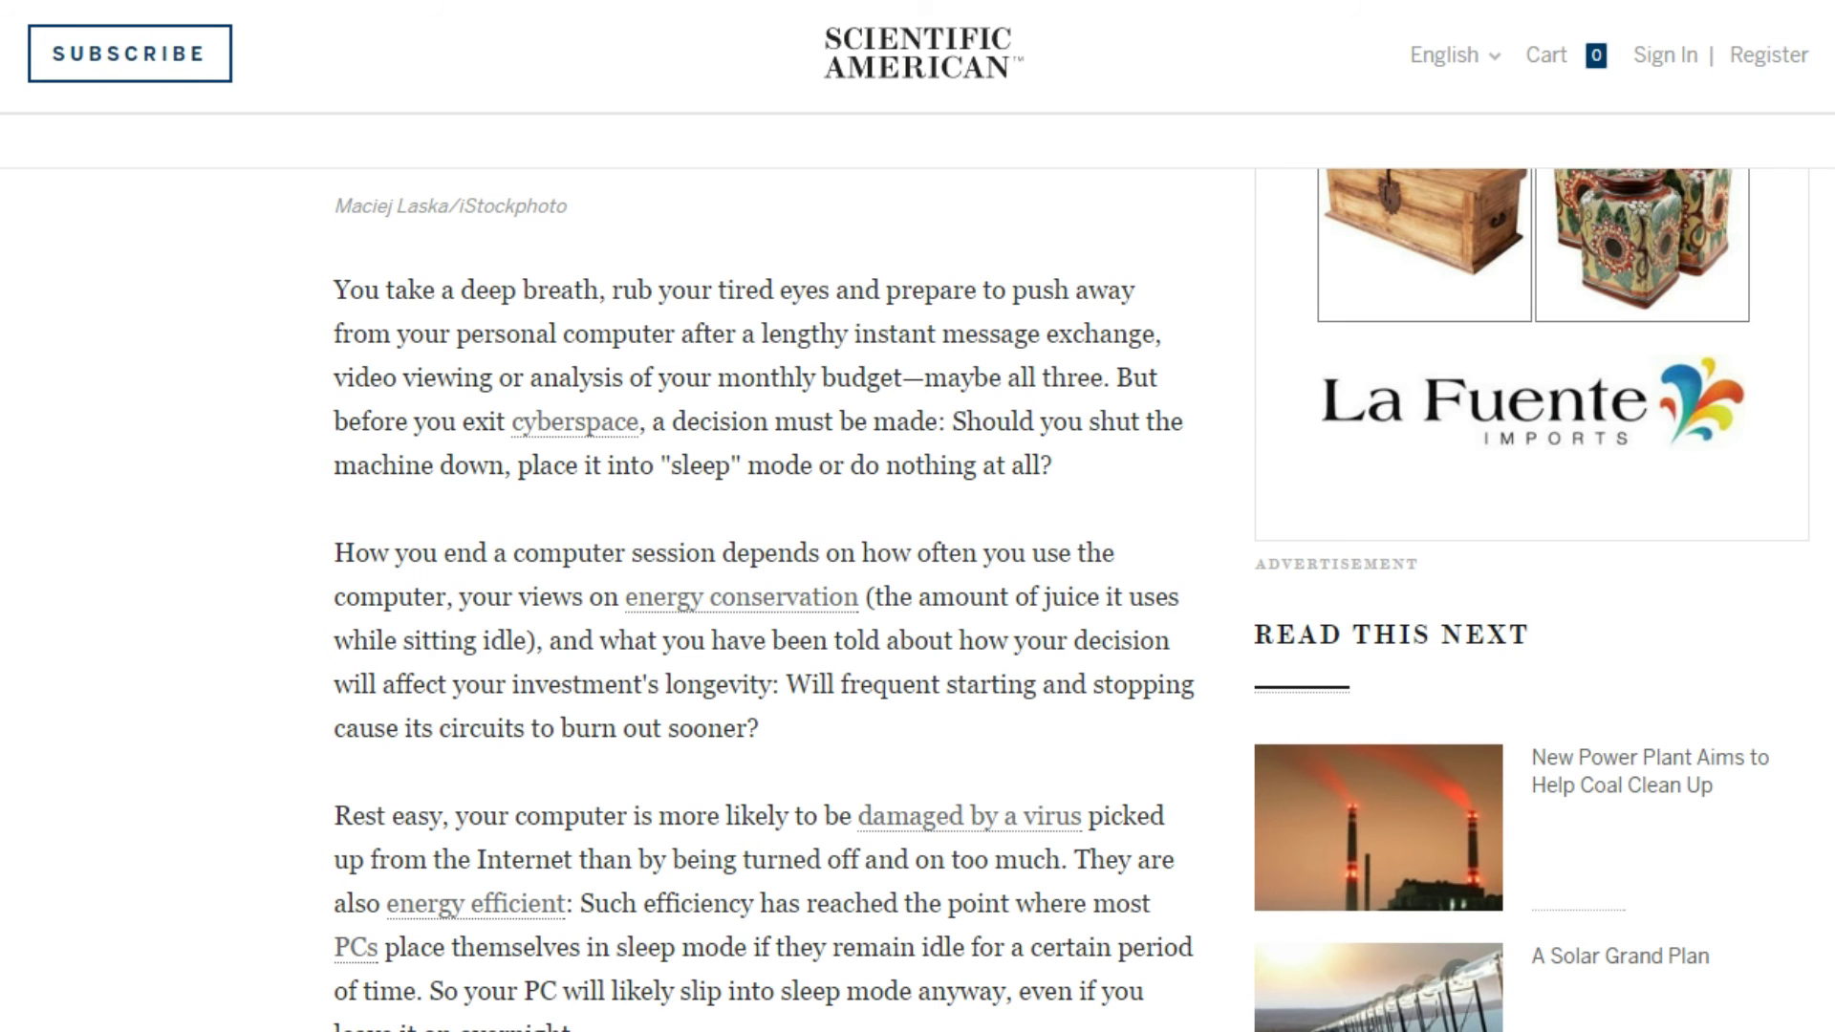
scroll(898, 788, "down", 8)
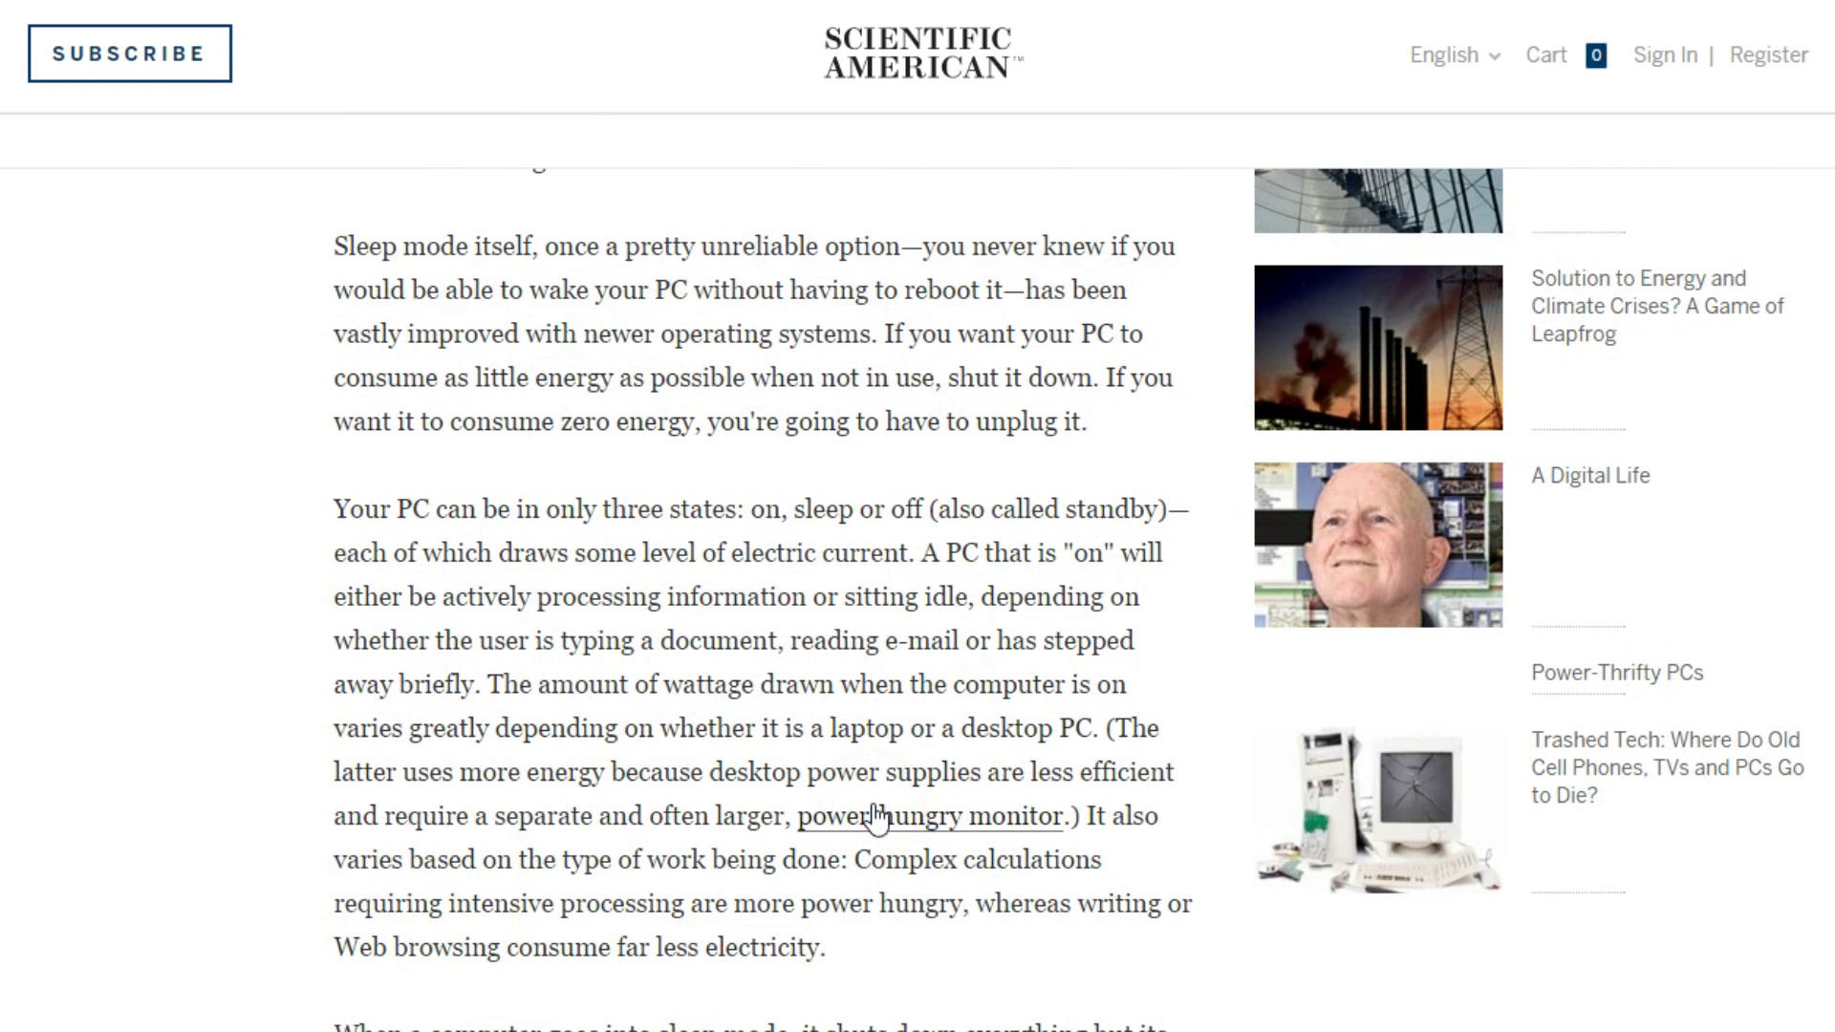
scroll(874, 817, "up", 15)
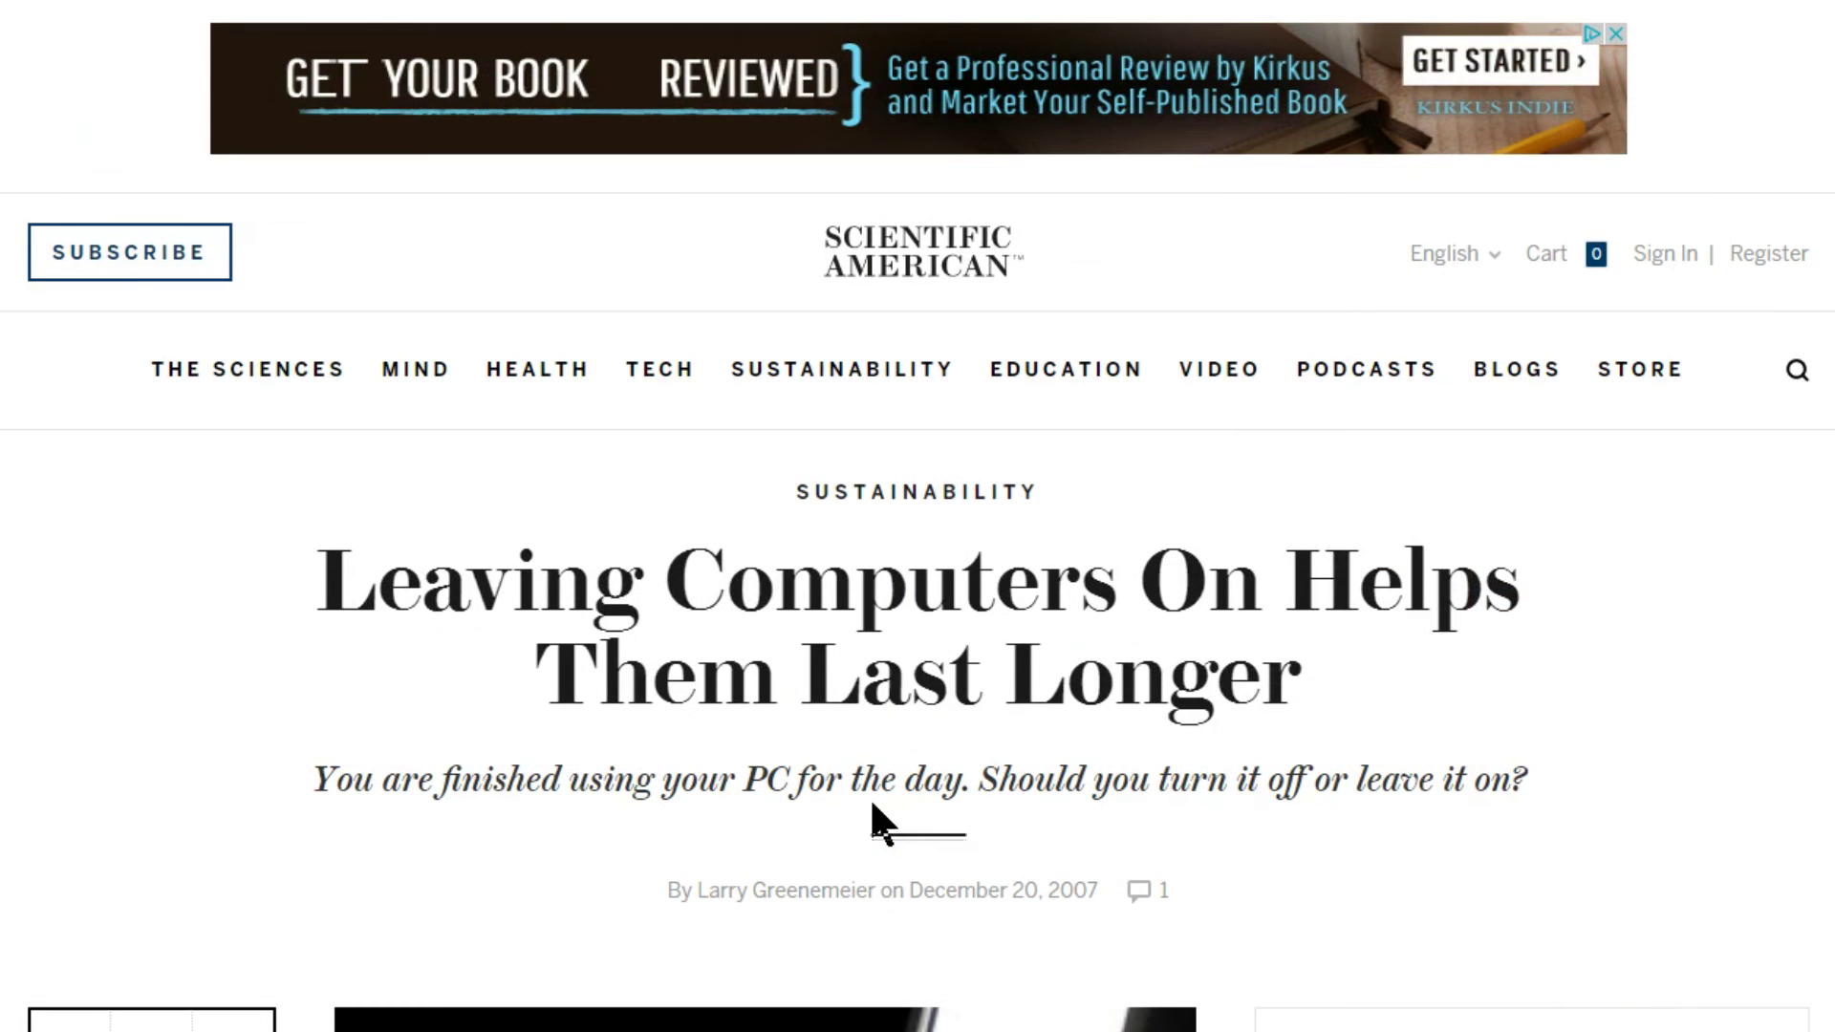
scroll(877, 822, "down", 7)
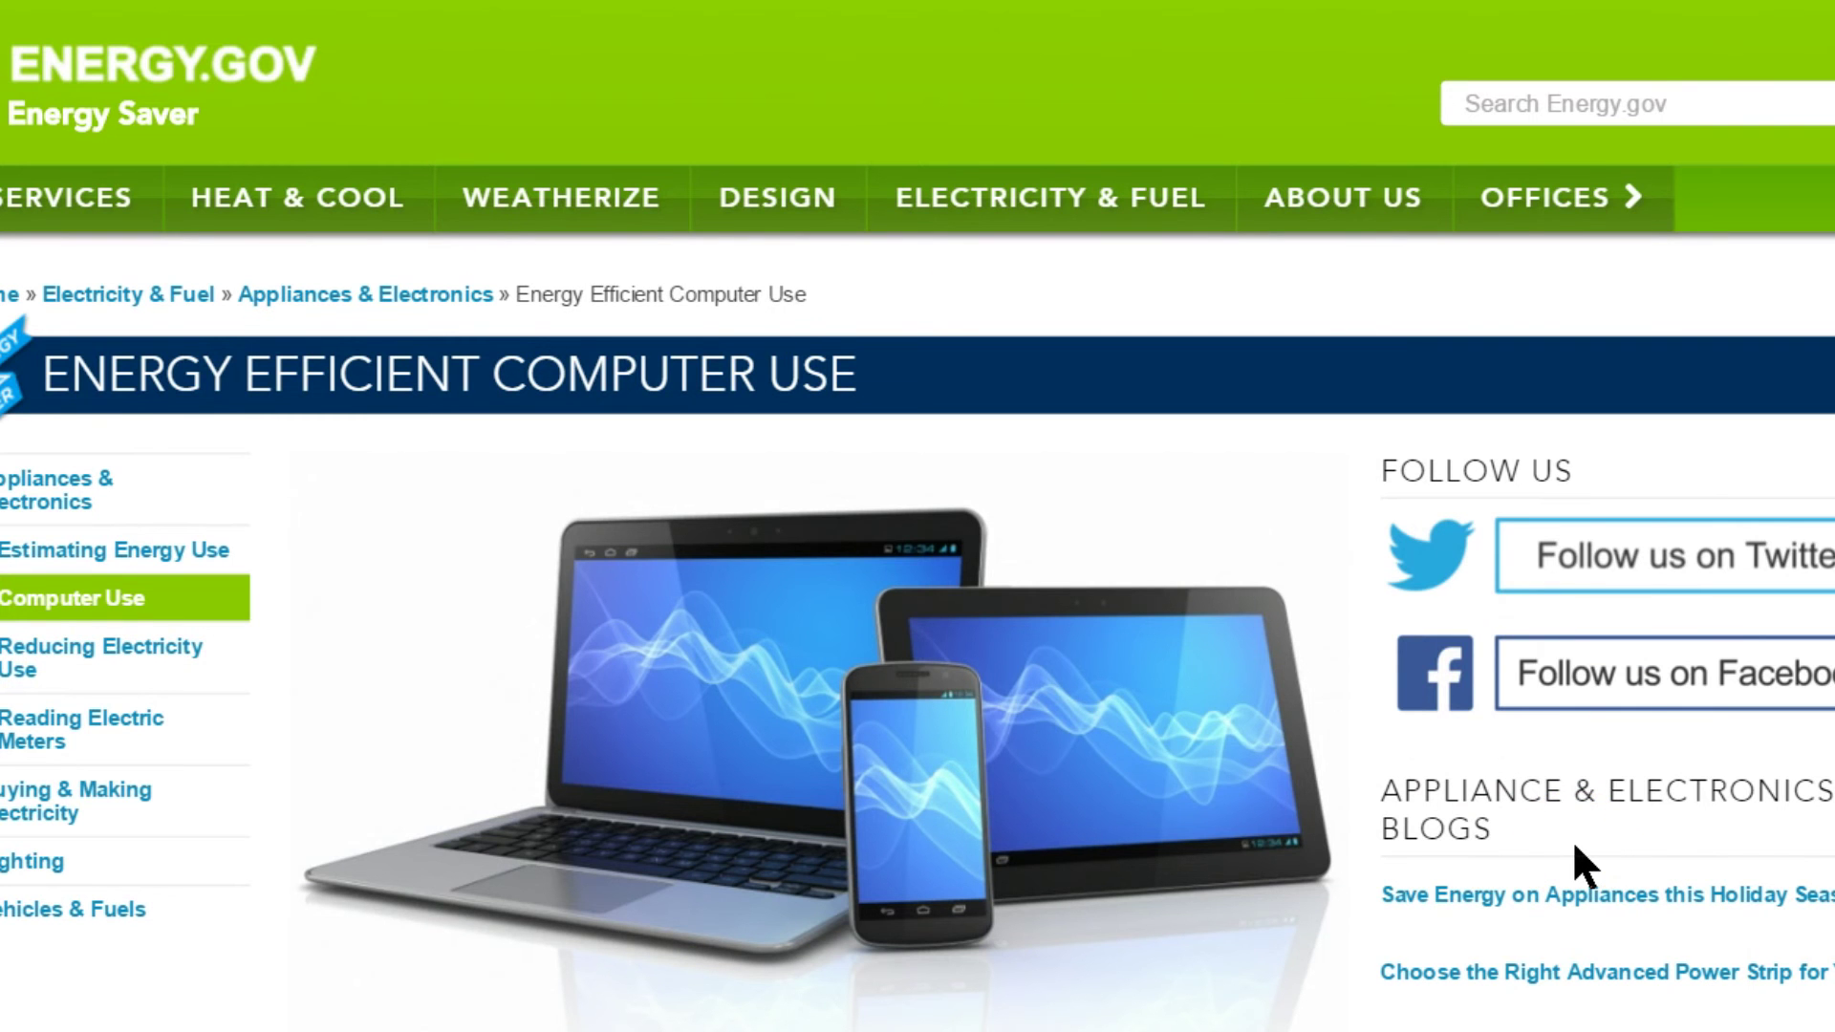
Examine the Energy.gov page "Energy Efficient Computer Use", covering its turn-off guidelines and the sleep mode and power management section.
scroll(1573, 839, "down", 9)
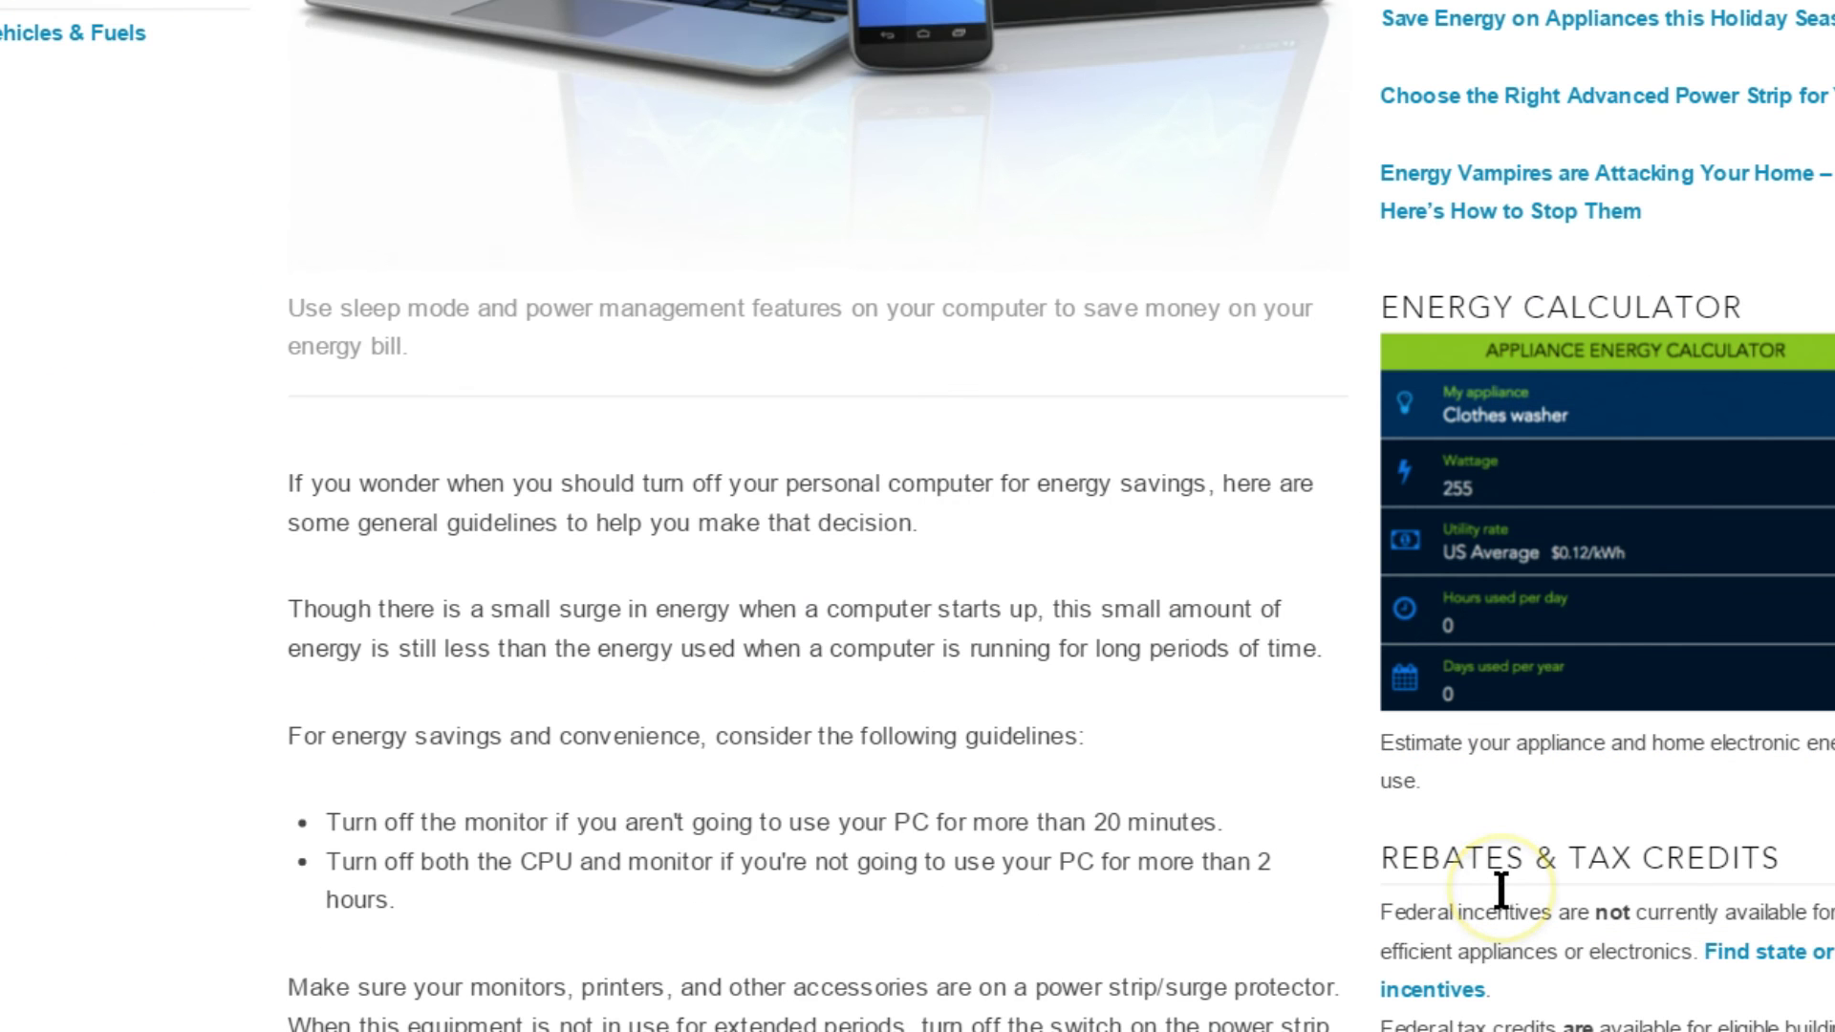
scroll(1108, 932, "down", 3)
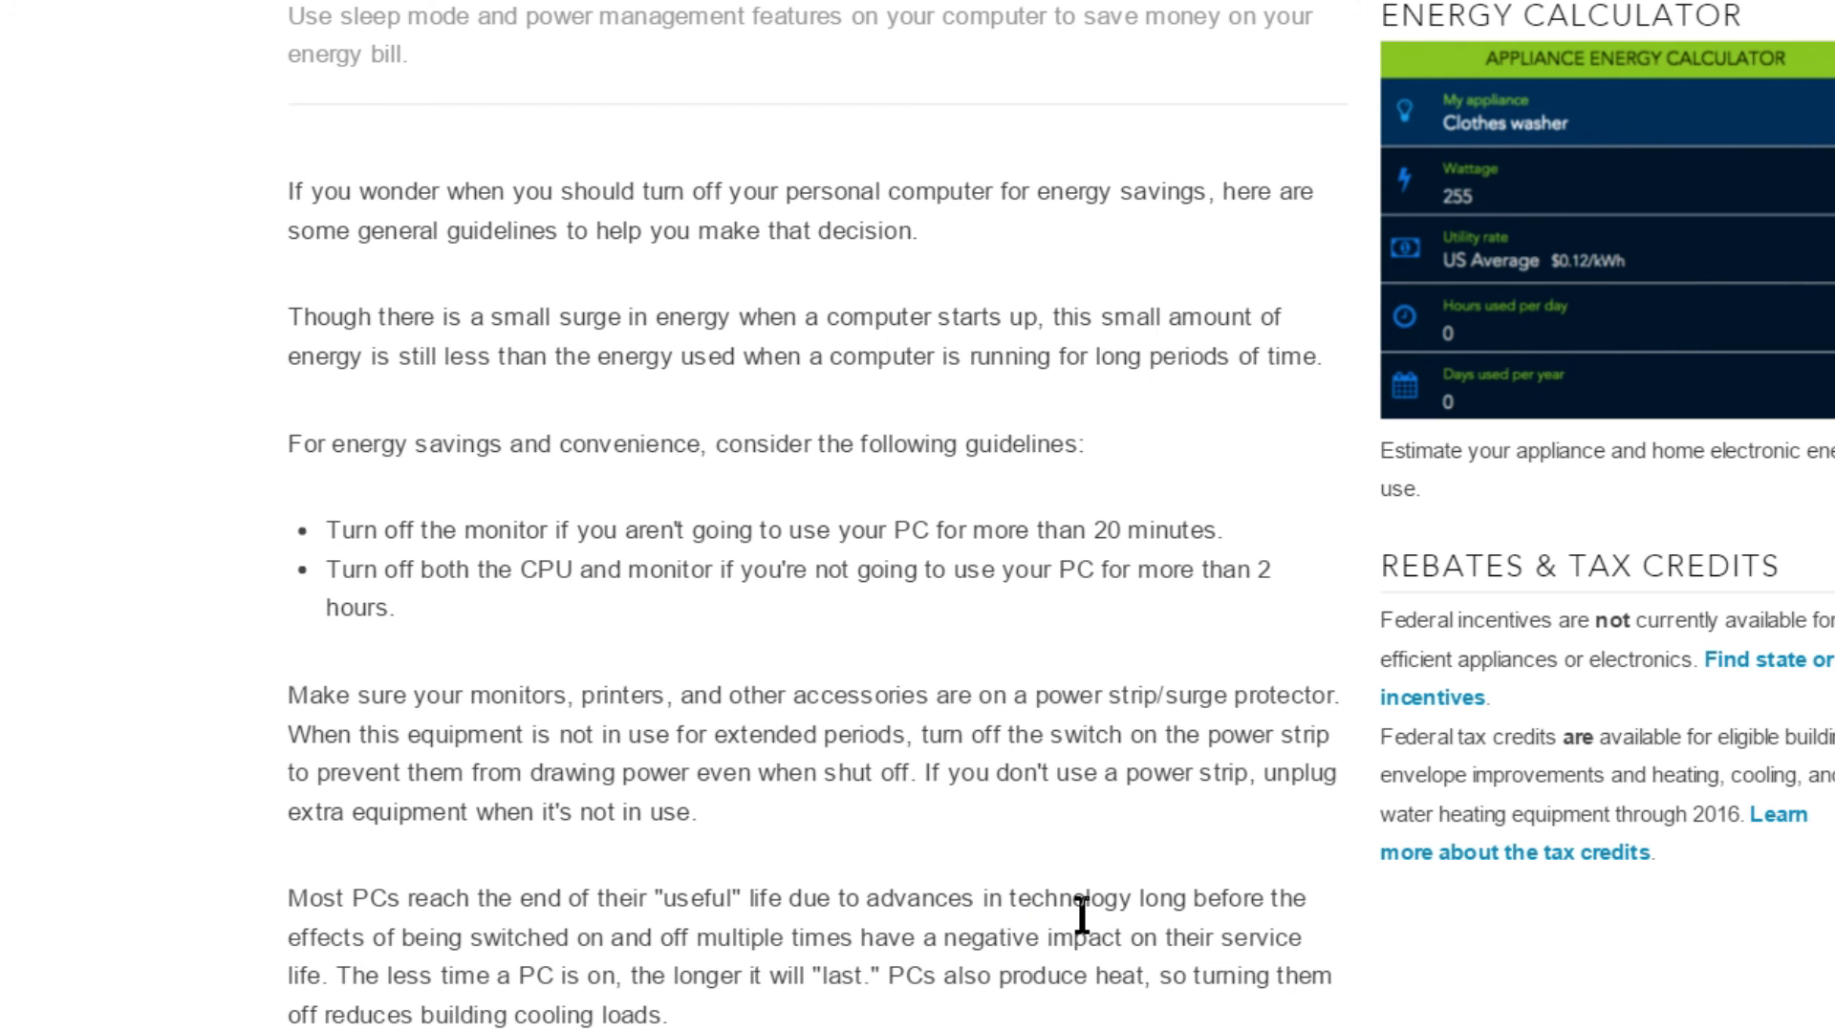
scroll(966, 885, "down", 6)
left_click(966, 885)
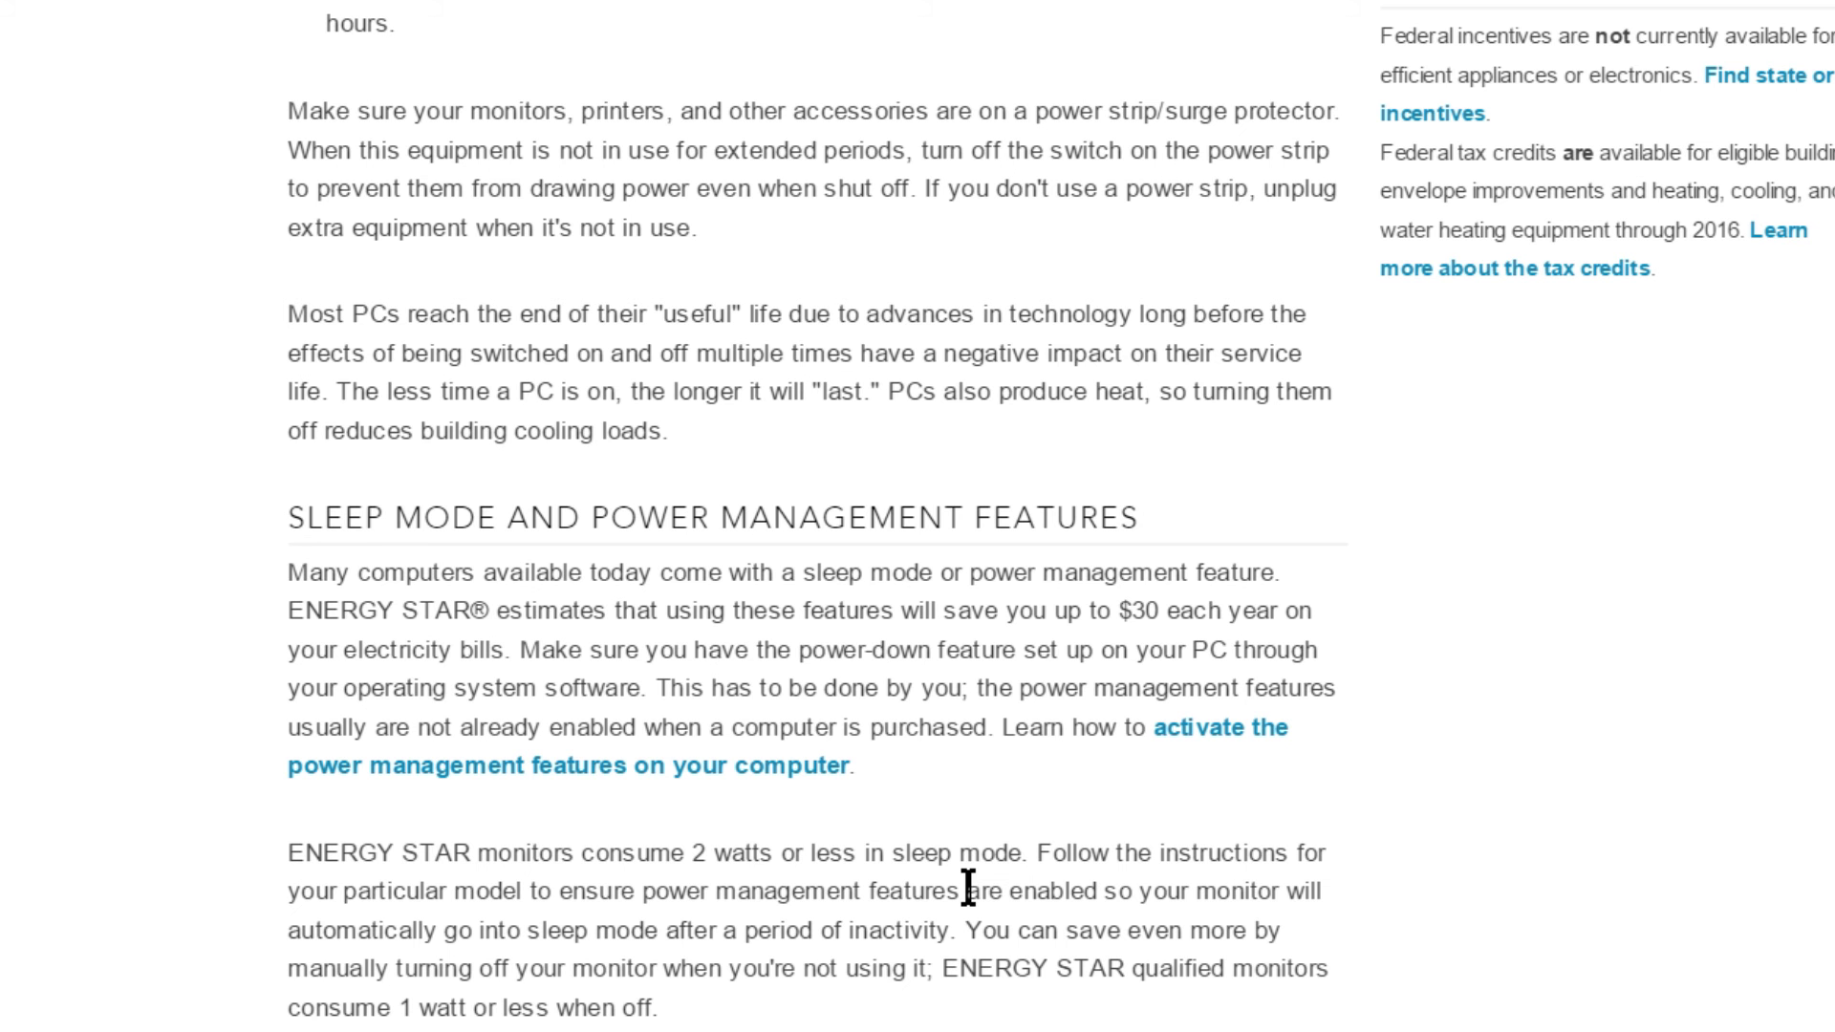
scroll(968, 886, "up", 14)
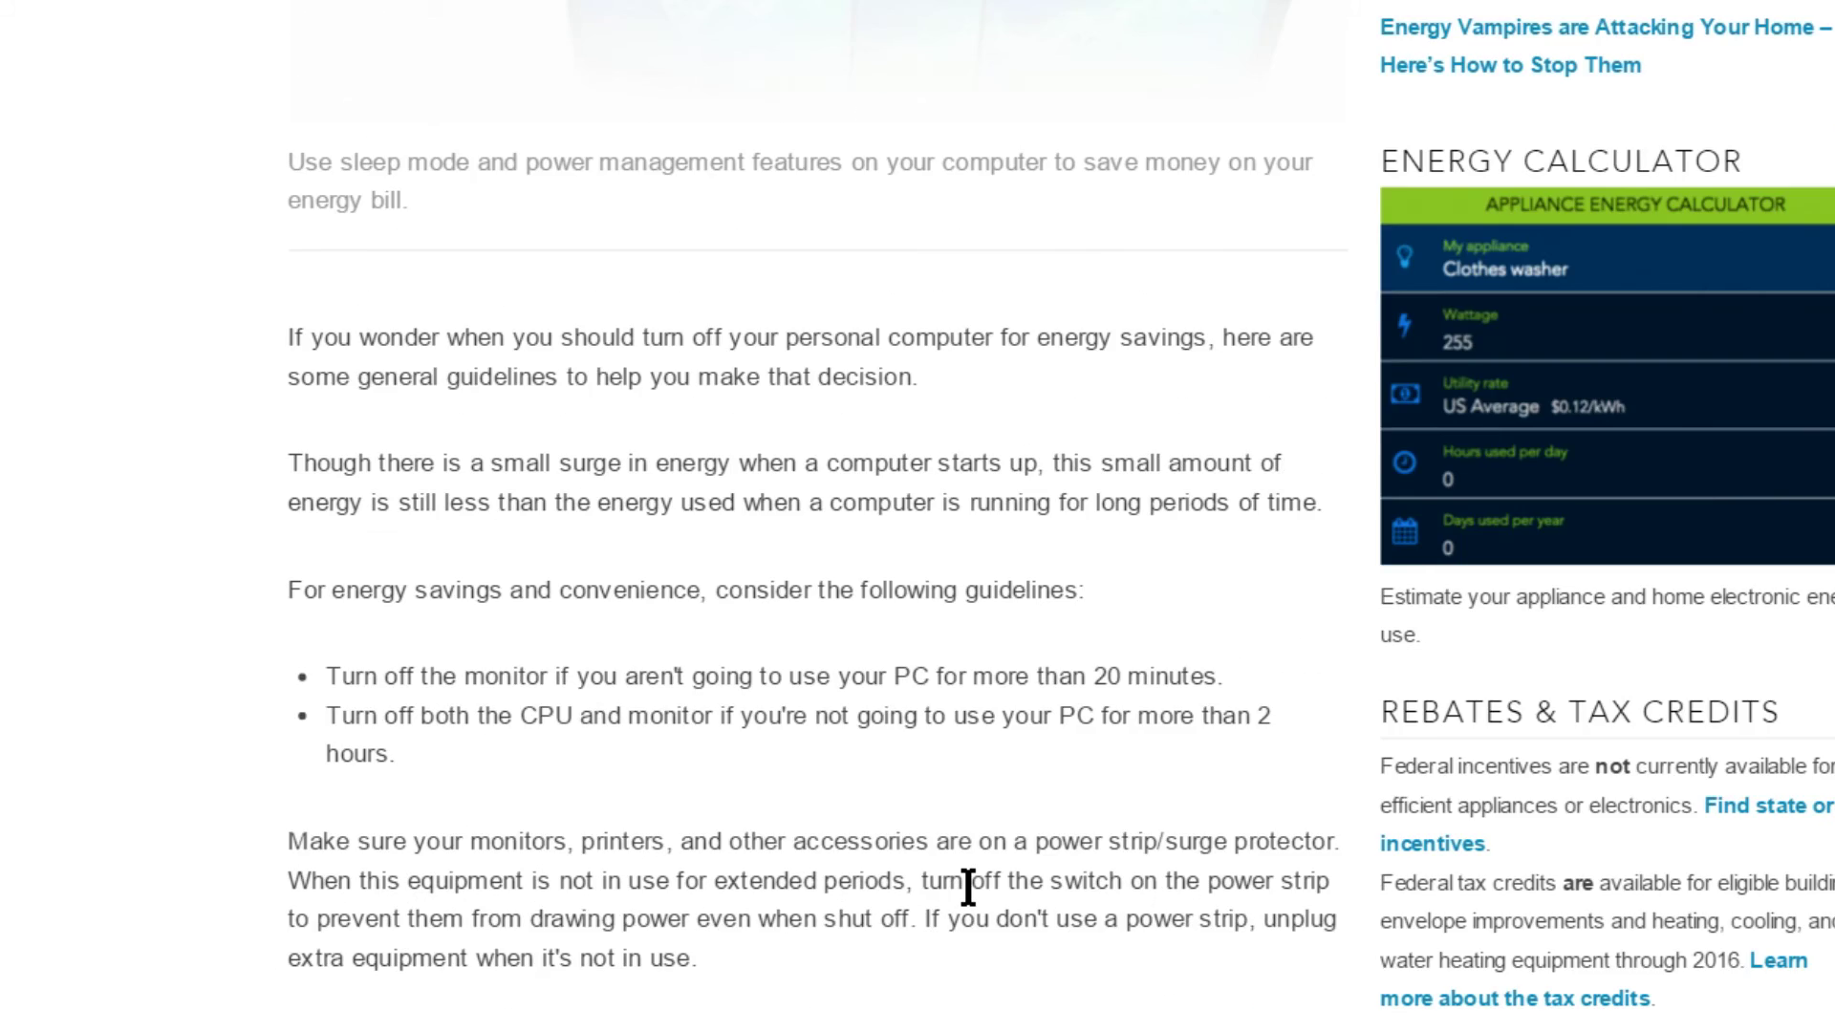
scroll(968, 903, "up", 5)
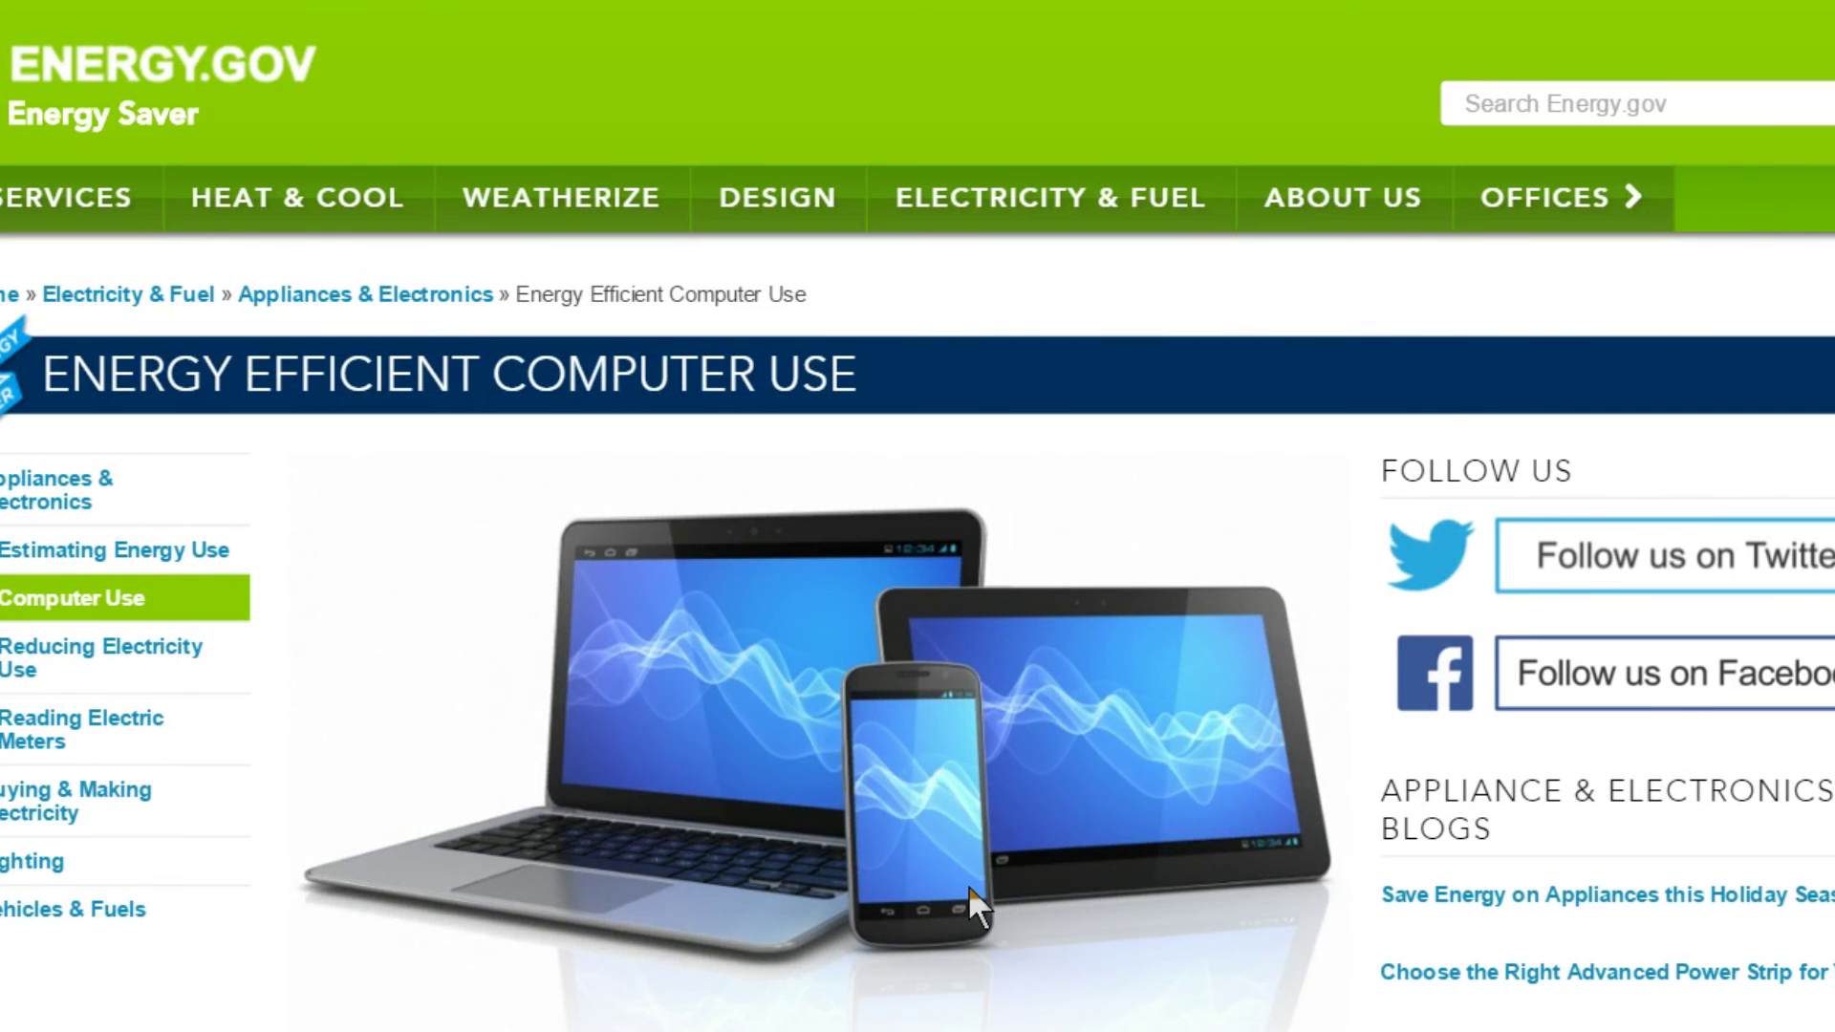
scroll(717, 879, "down", 14)
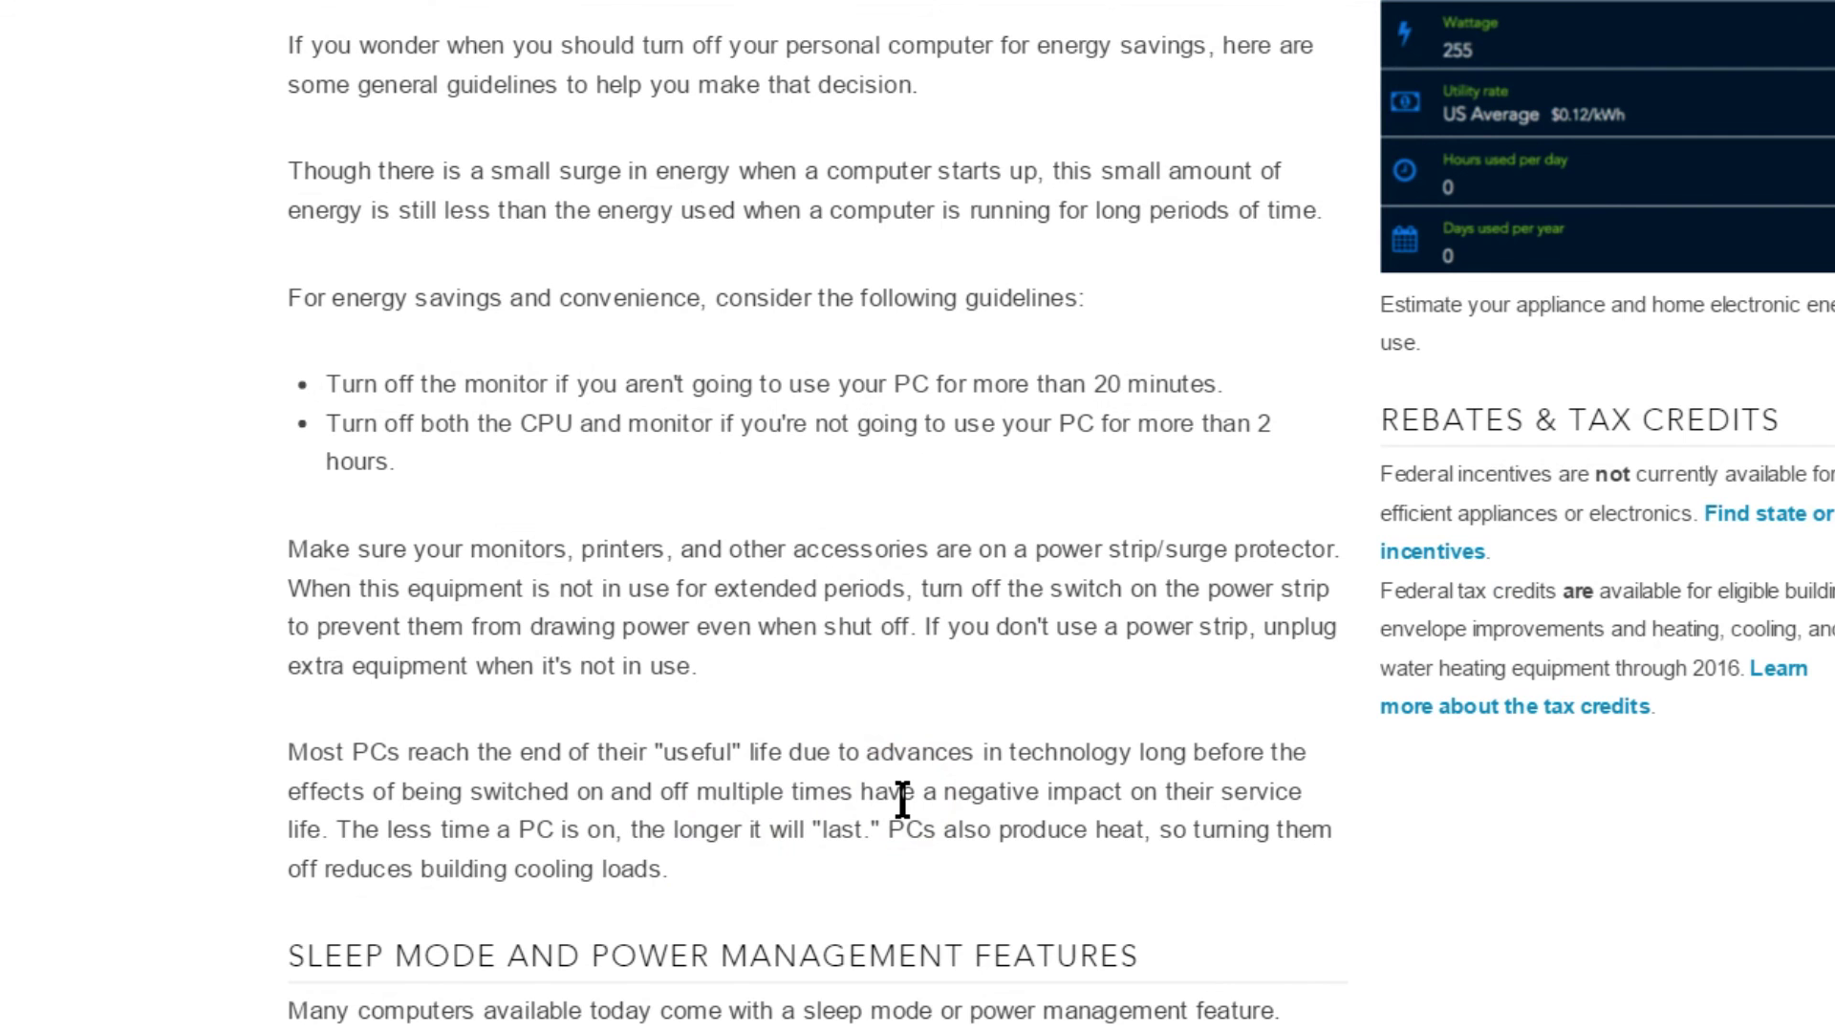
left_click(965, 771)
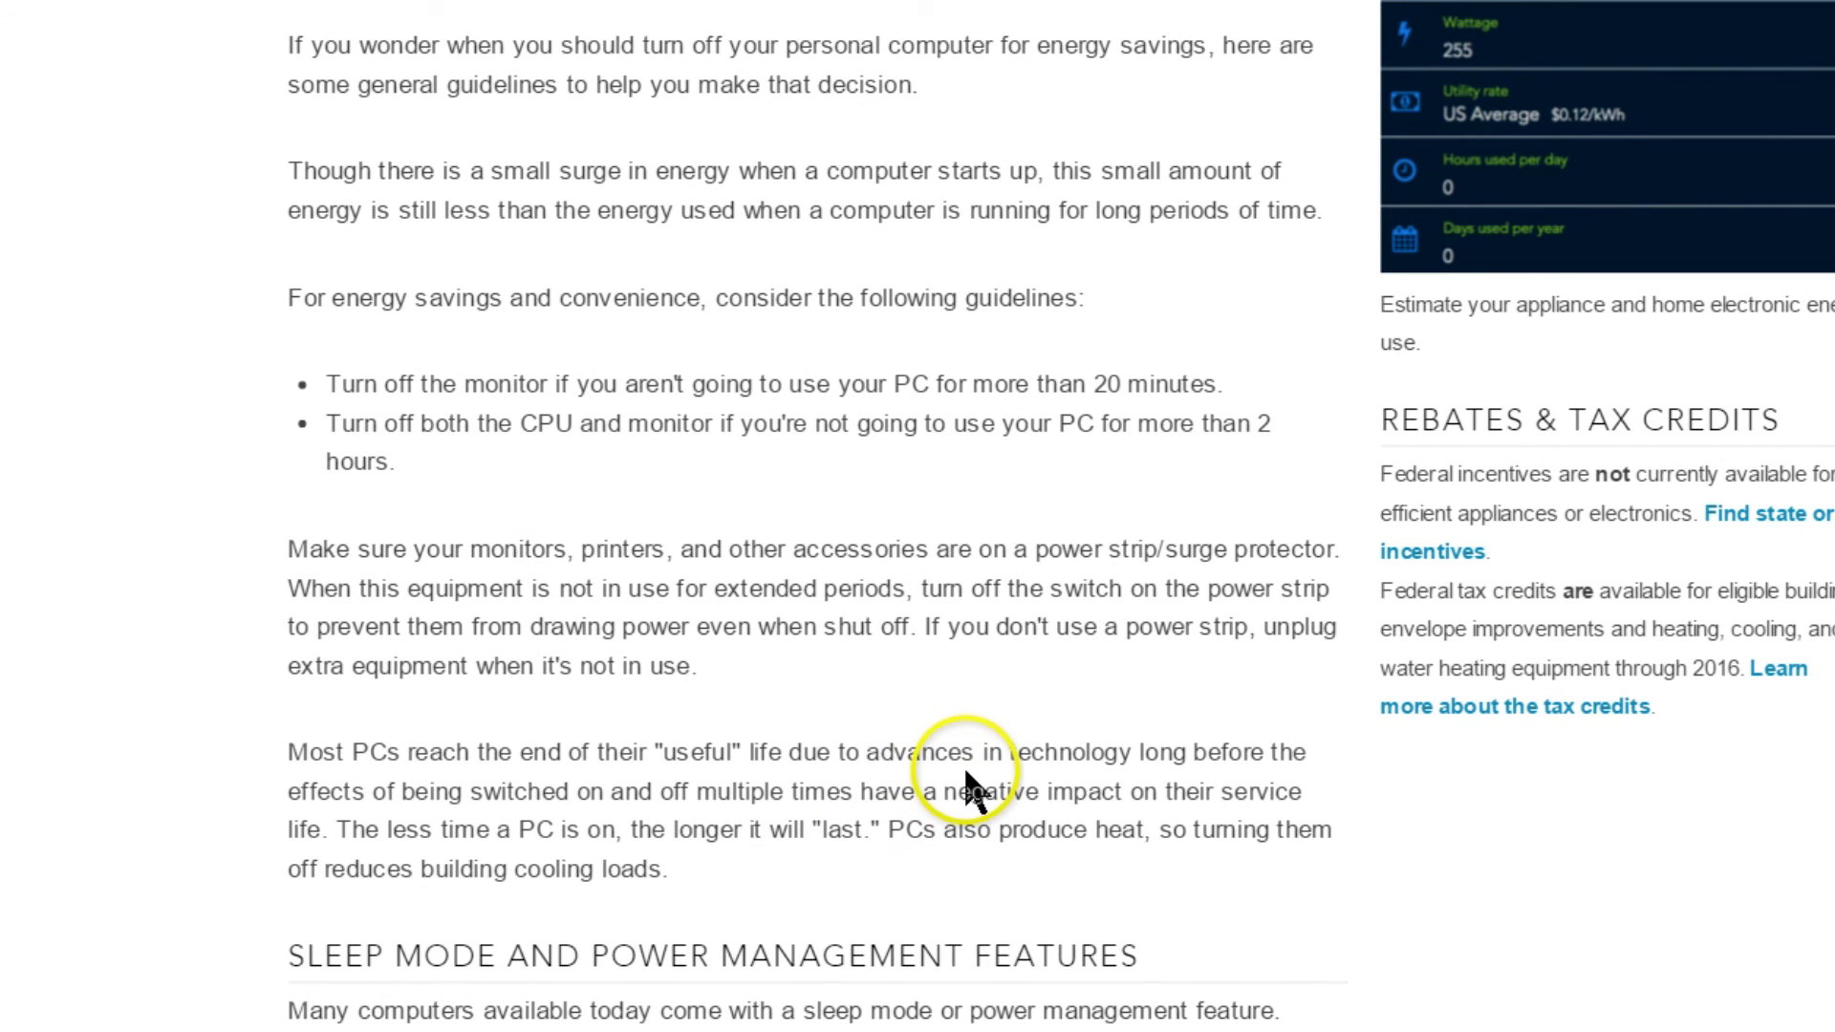
key("Home")
Review the Windows 7 sleep and hibernation FAQ, including the difference between sleep, hibernate and hybrid sleep.
left_click(1057, 48)
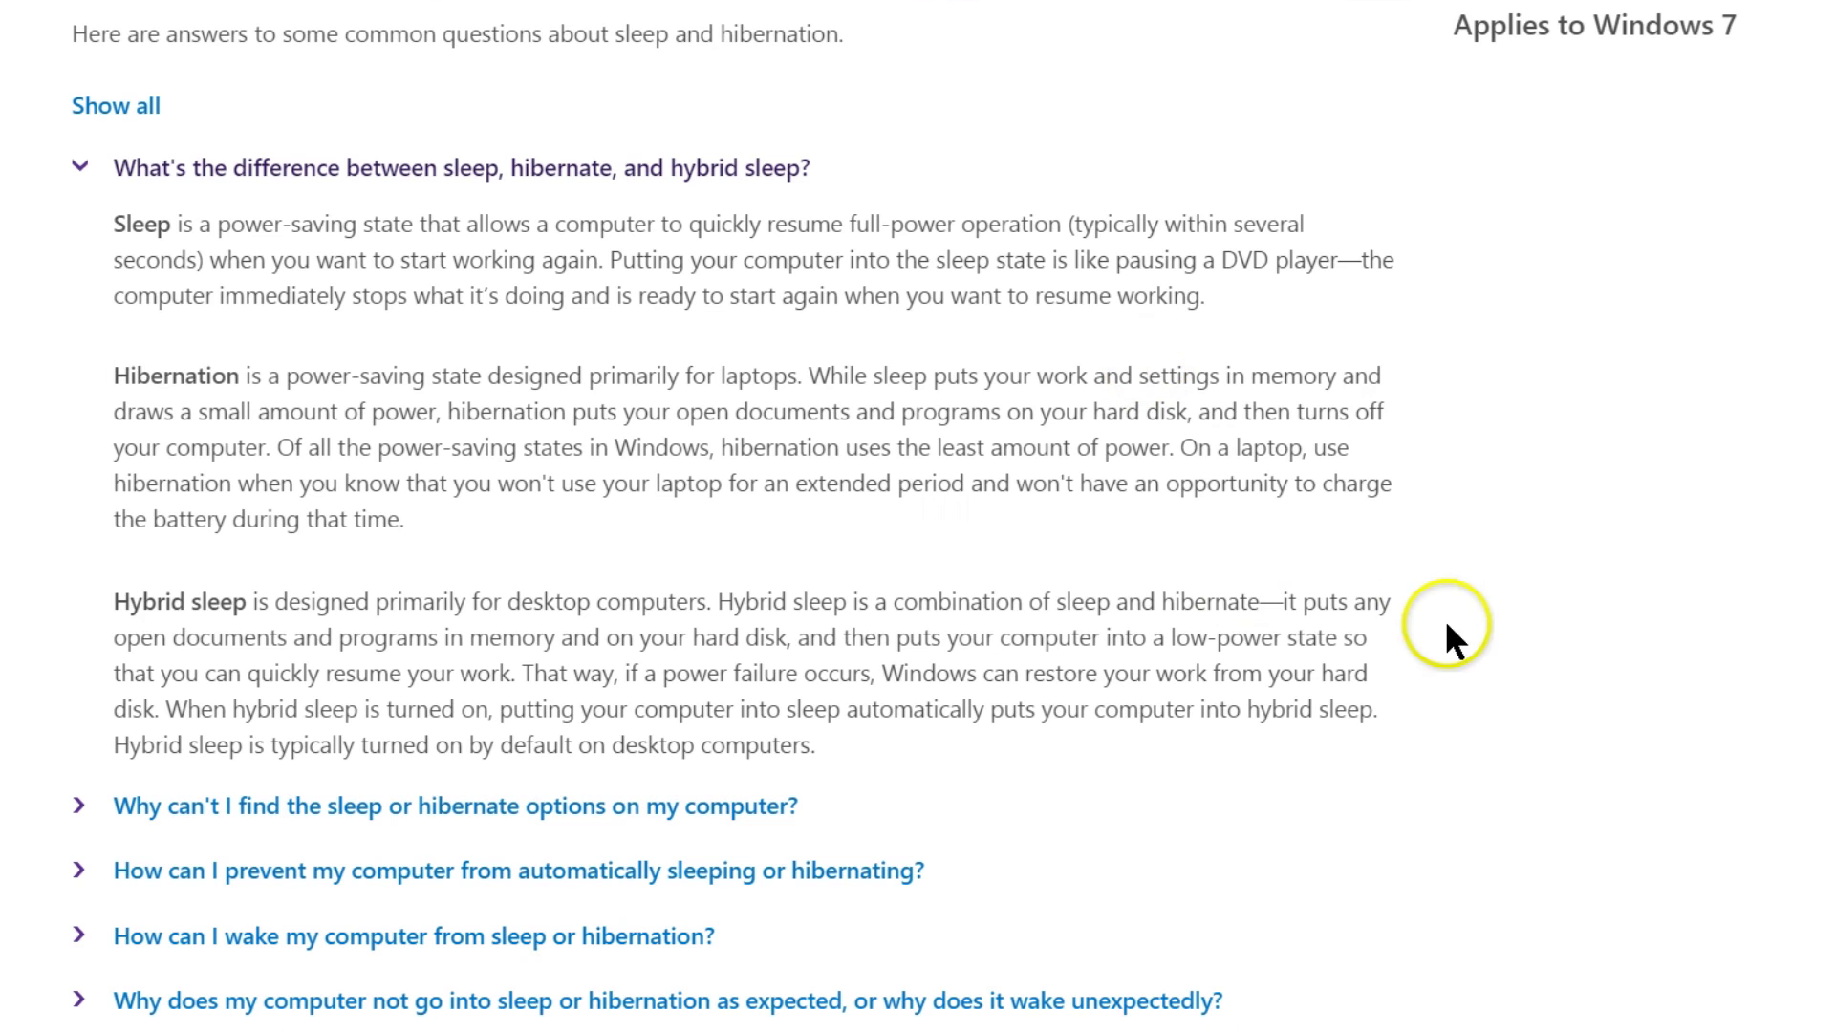
scroll(1215, 676, "down", 1)
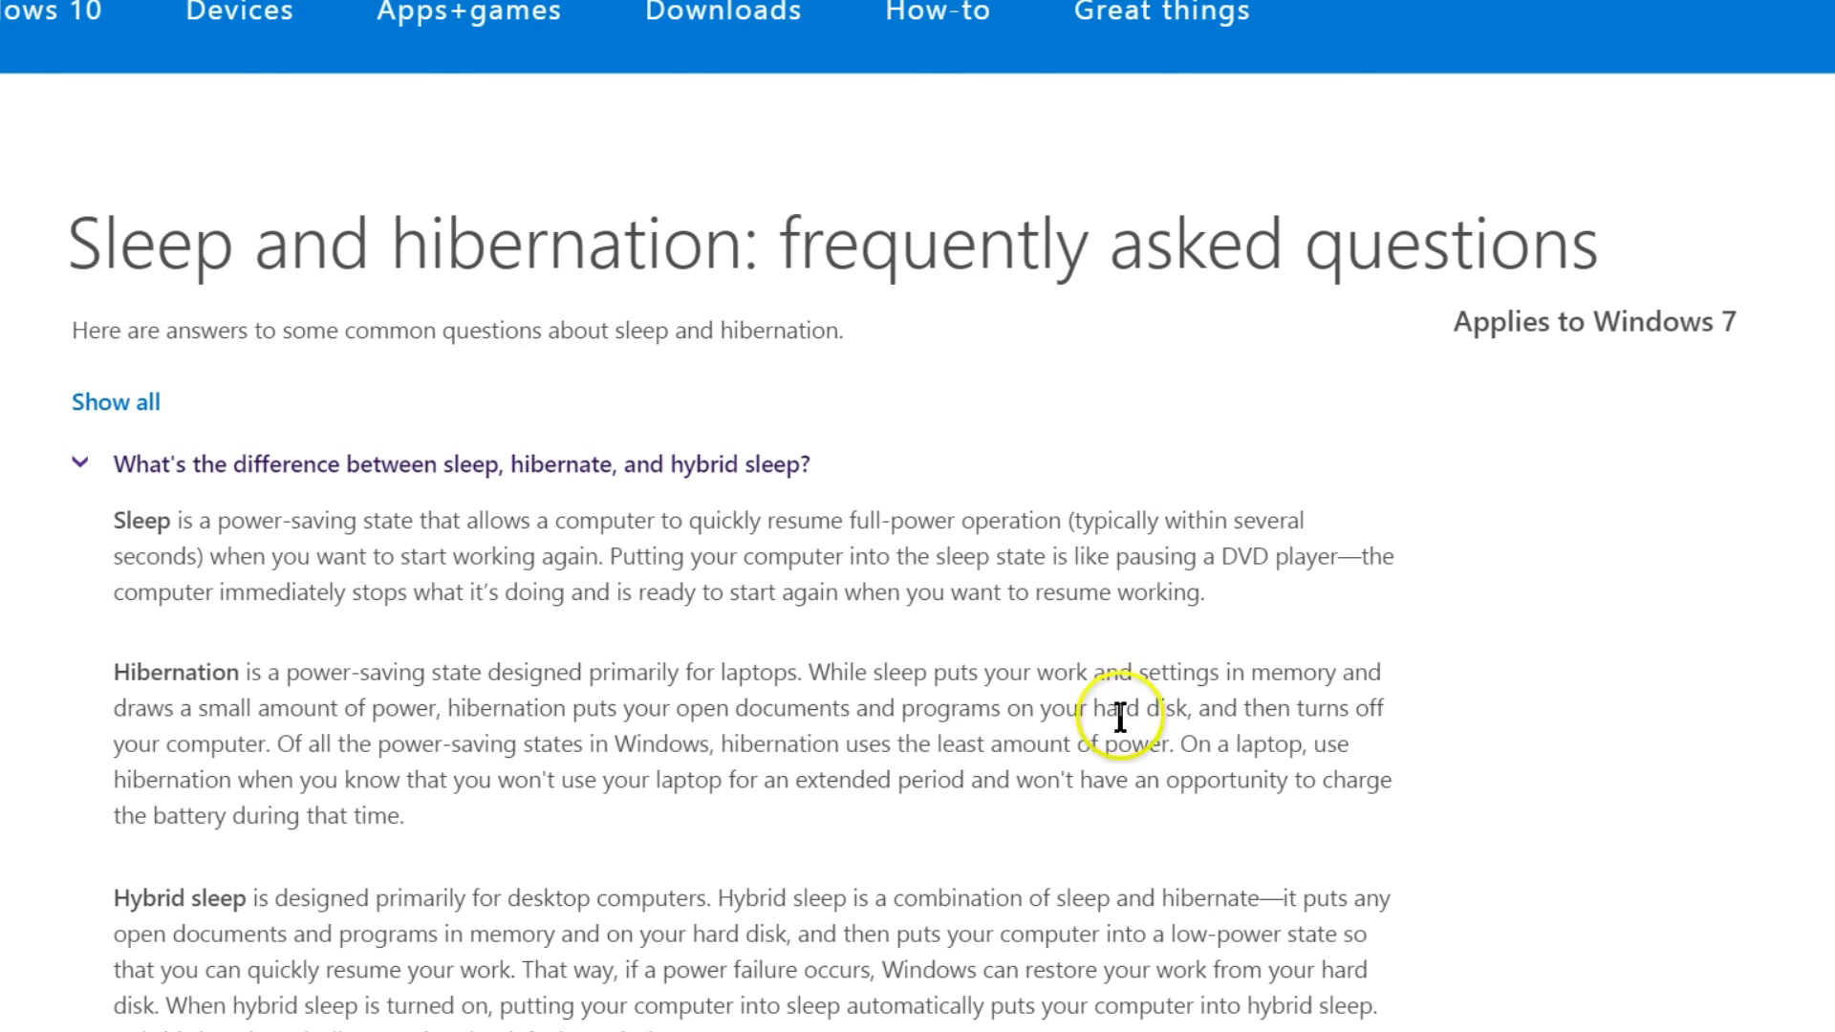
scroll(1106, 721, "down", 1)
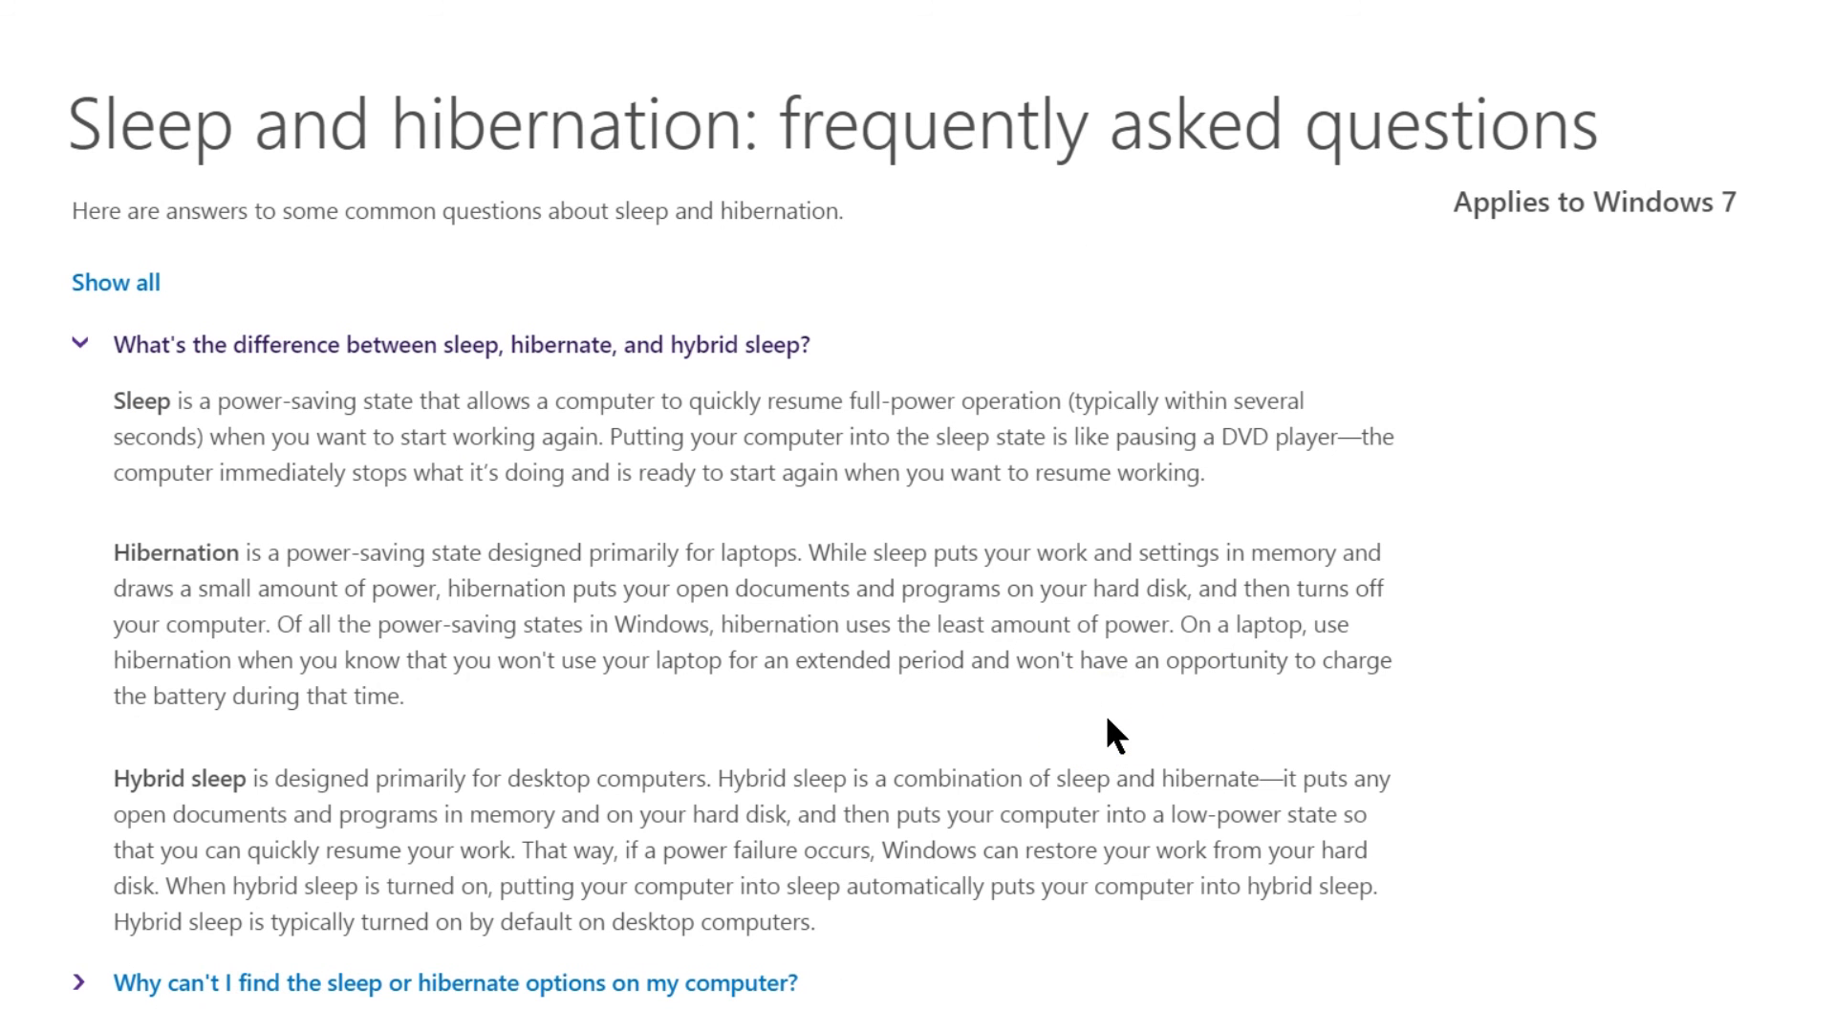
scroll(1107, 719, "down", 3)
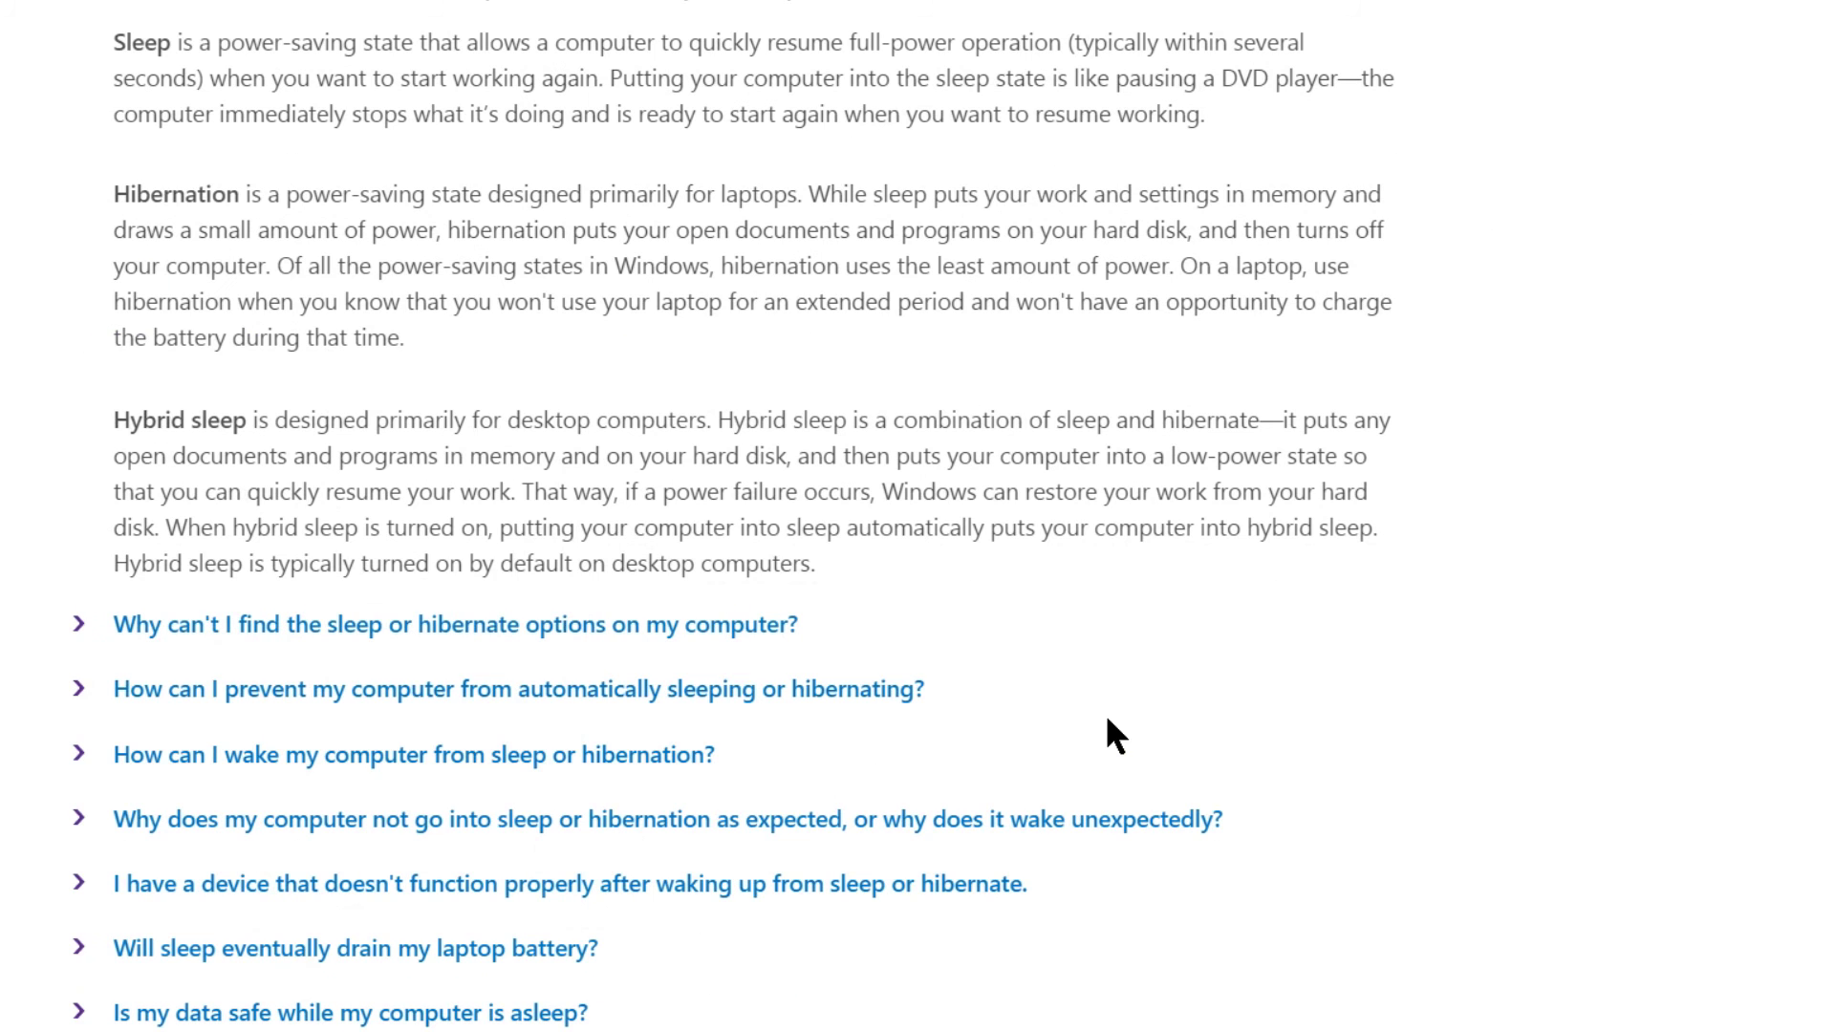
scroll(1107, 719, "up", 5)
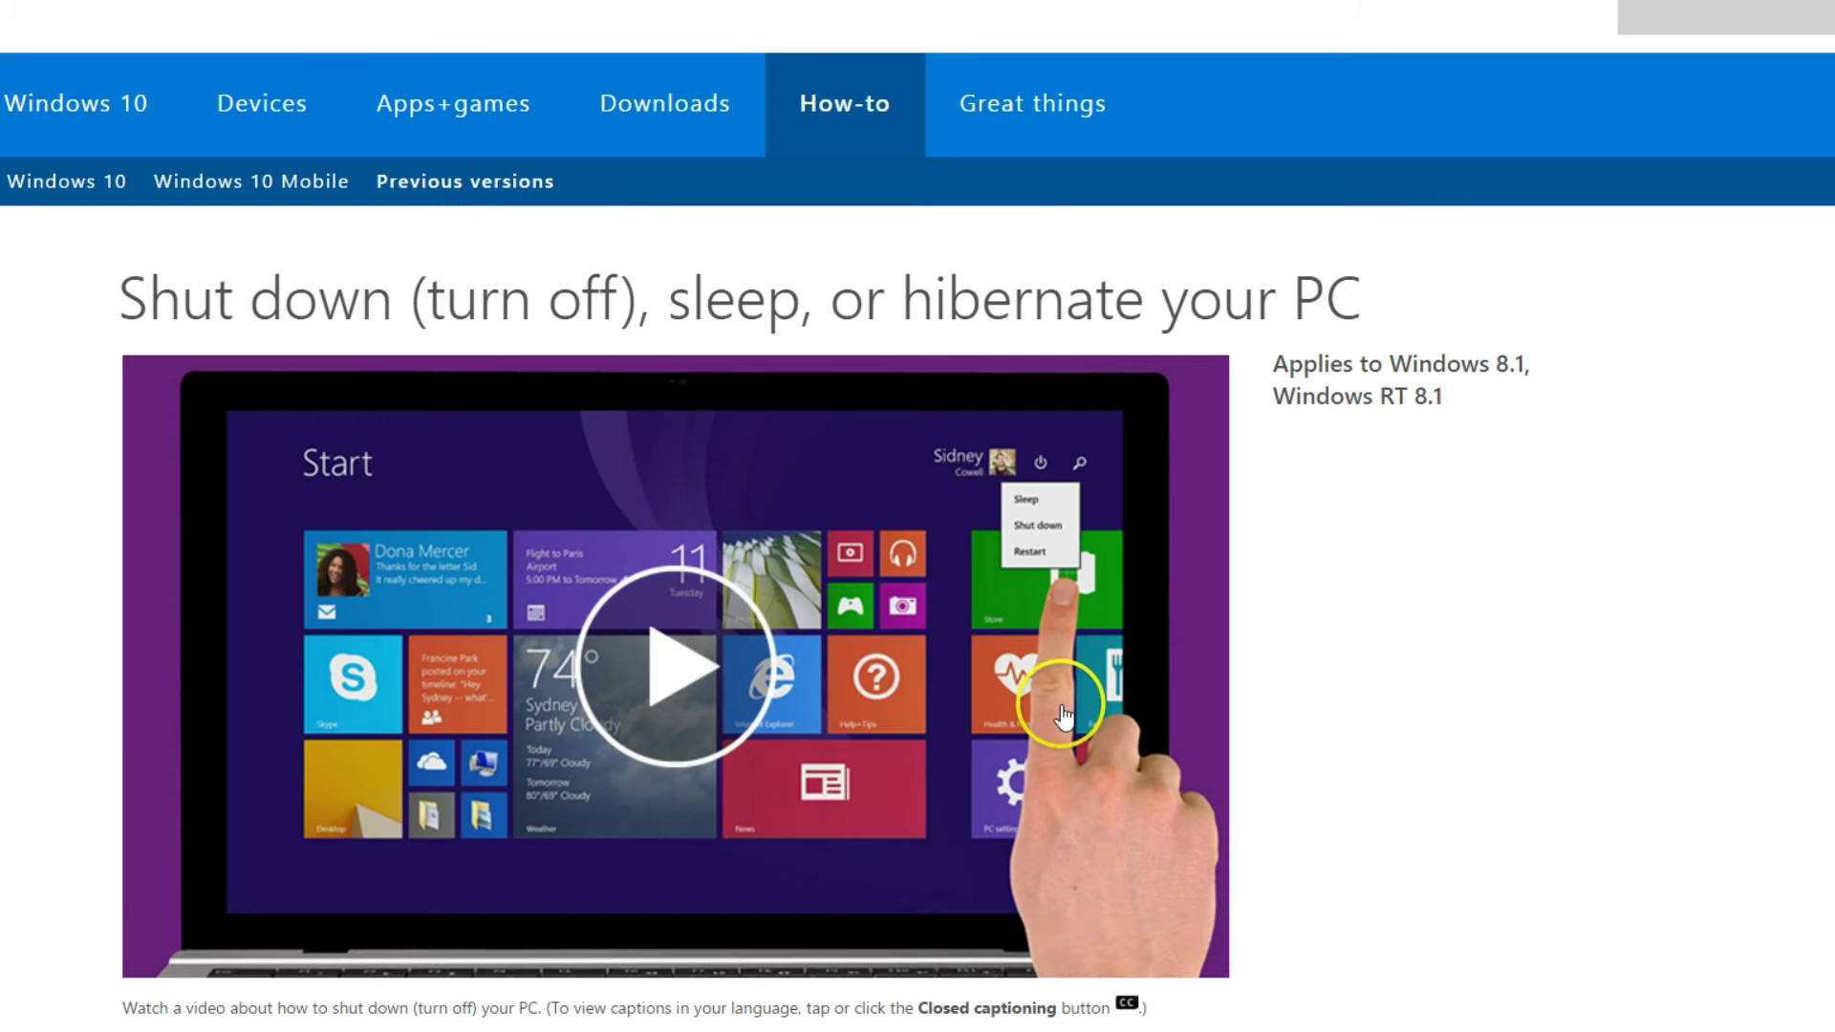
Look through the Windows 8.1 help page "Shut down (turn off), sleep, or hibernate your PC".
left_click(1385, 650)
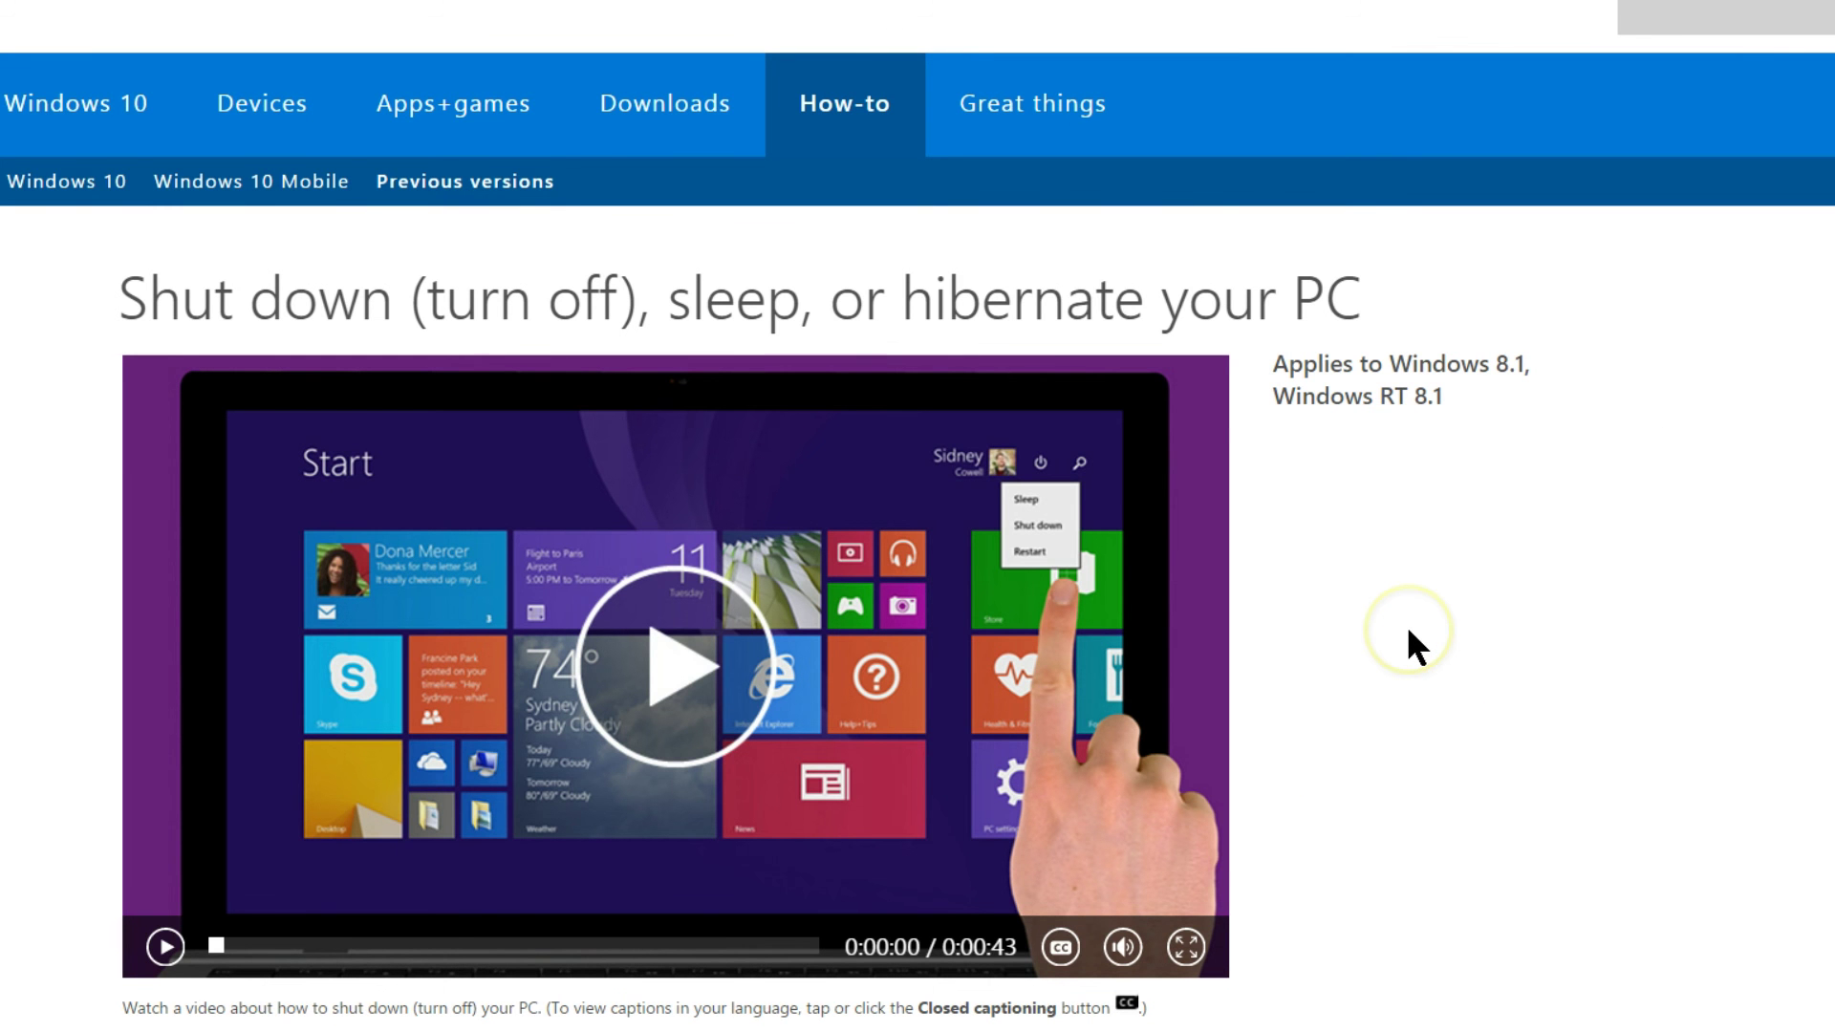
scroll(1408, 632, "down", 2)
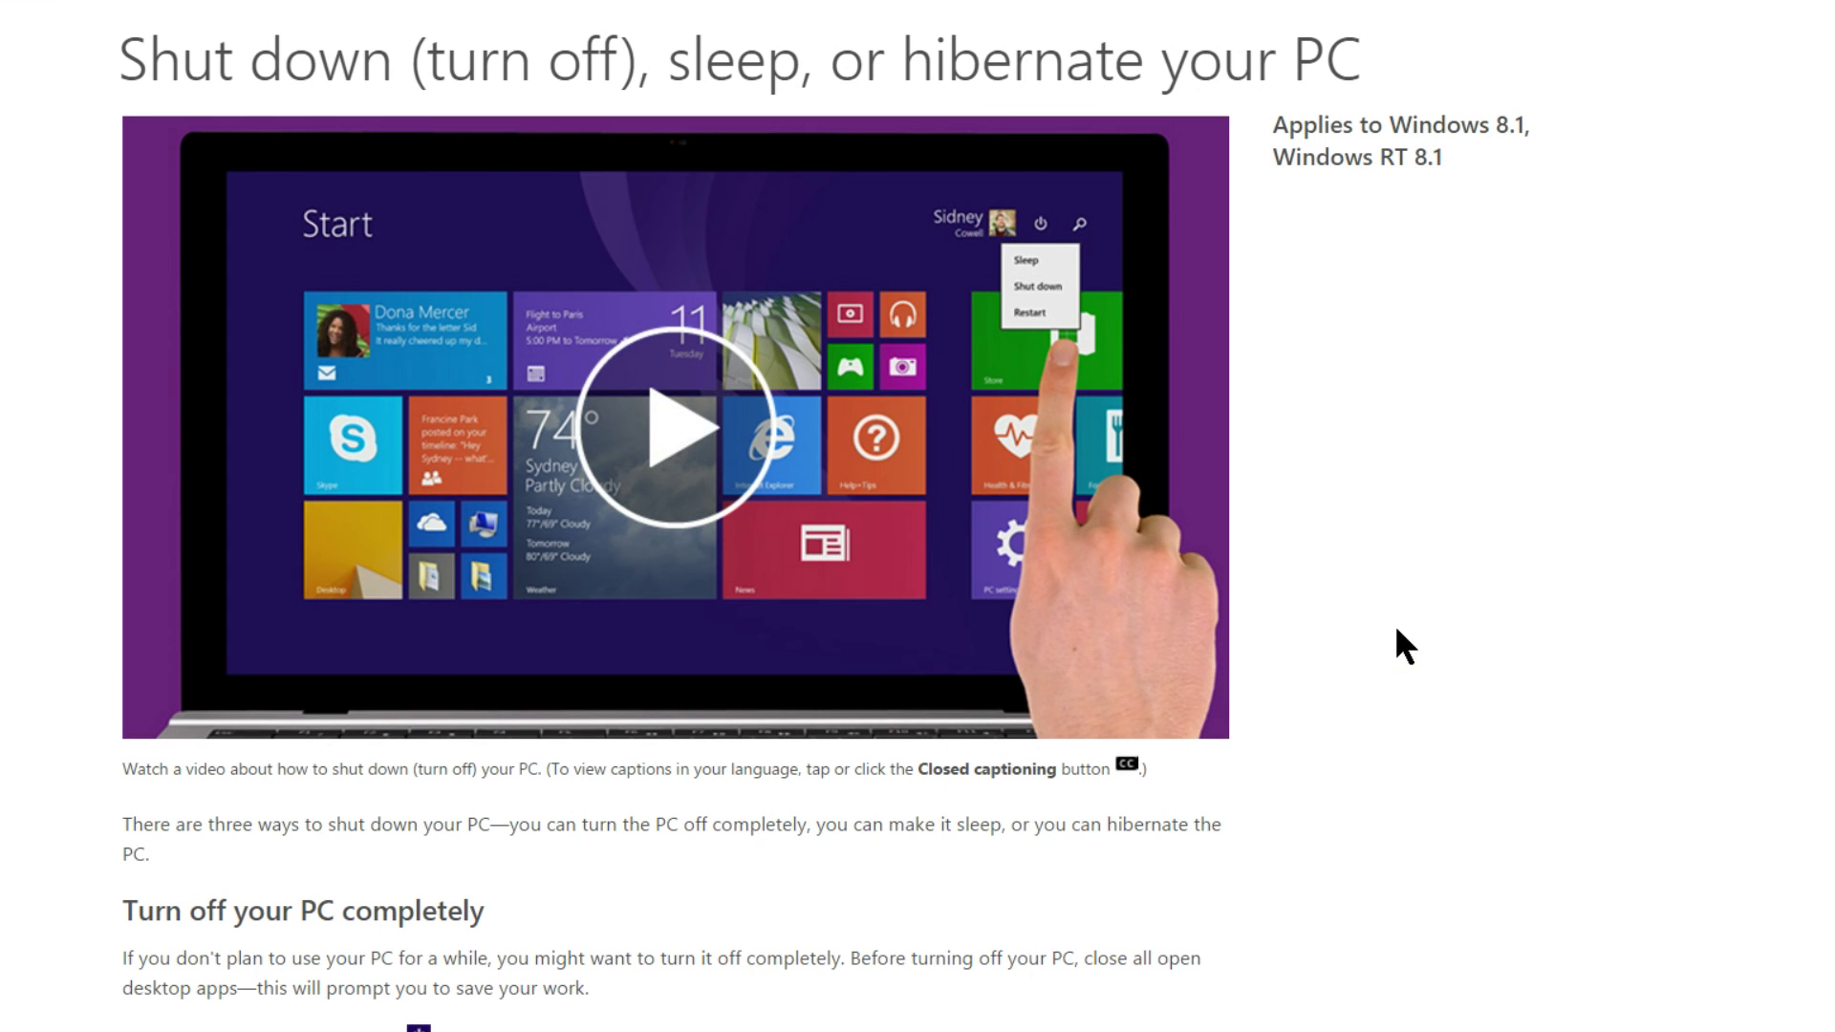
scroll(1343, 632, "down", 6)
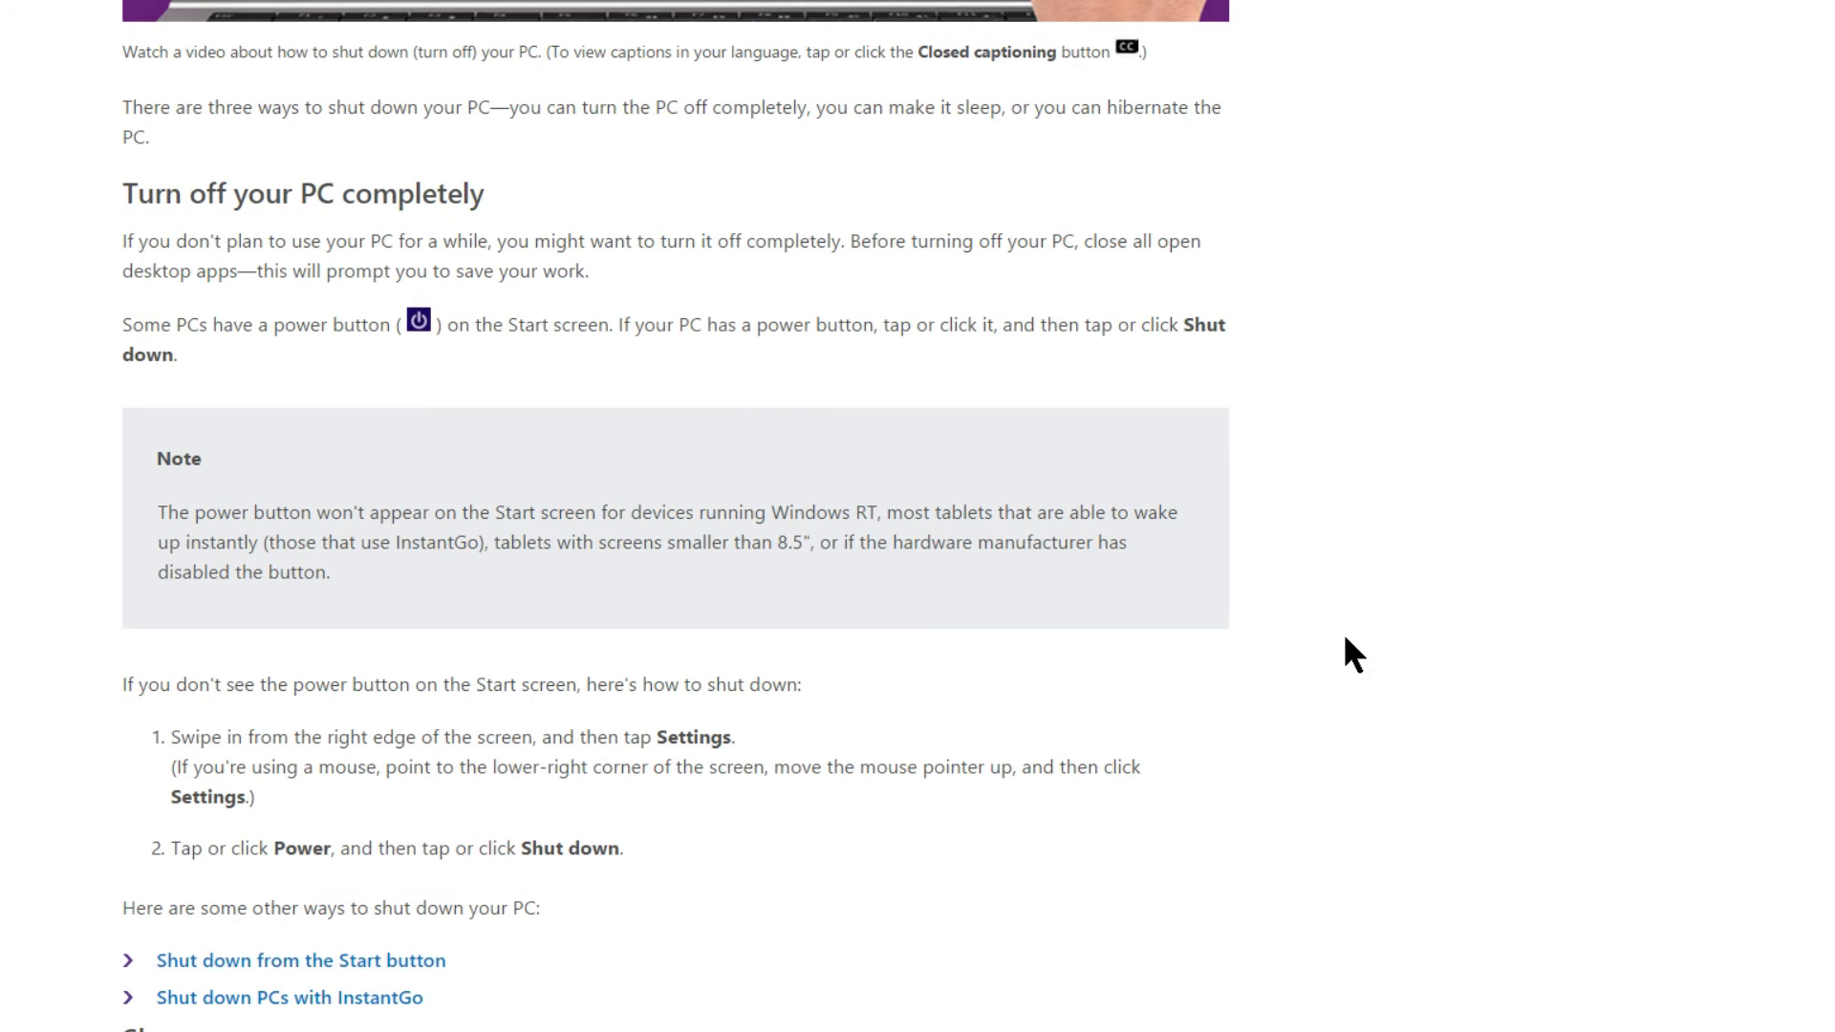
scroll(1344, 633, "up", 8)
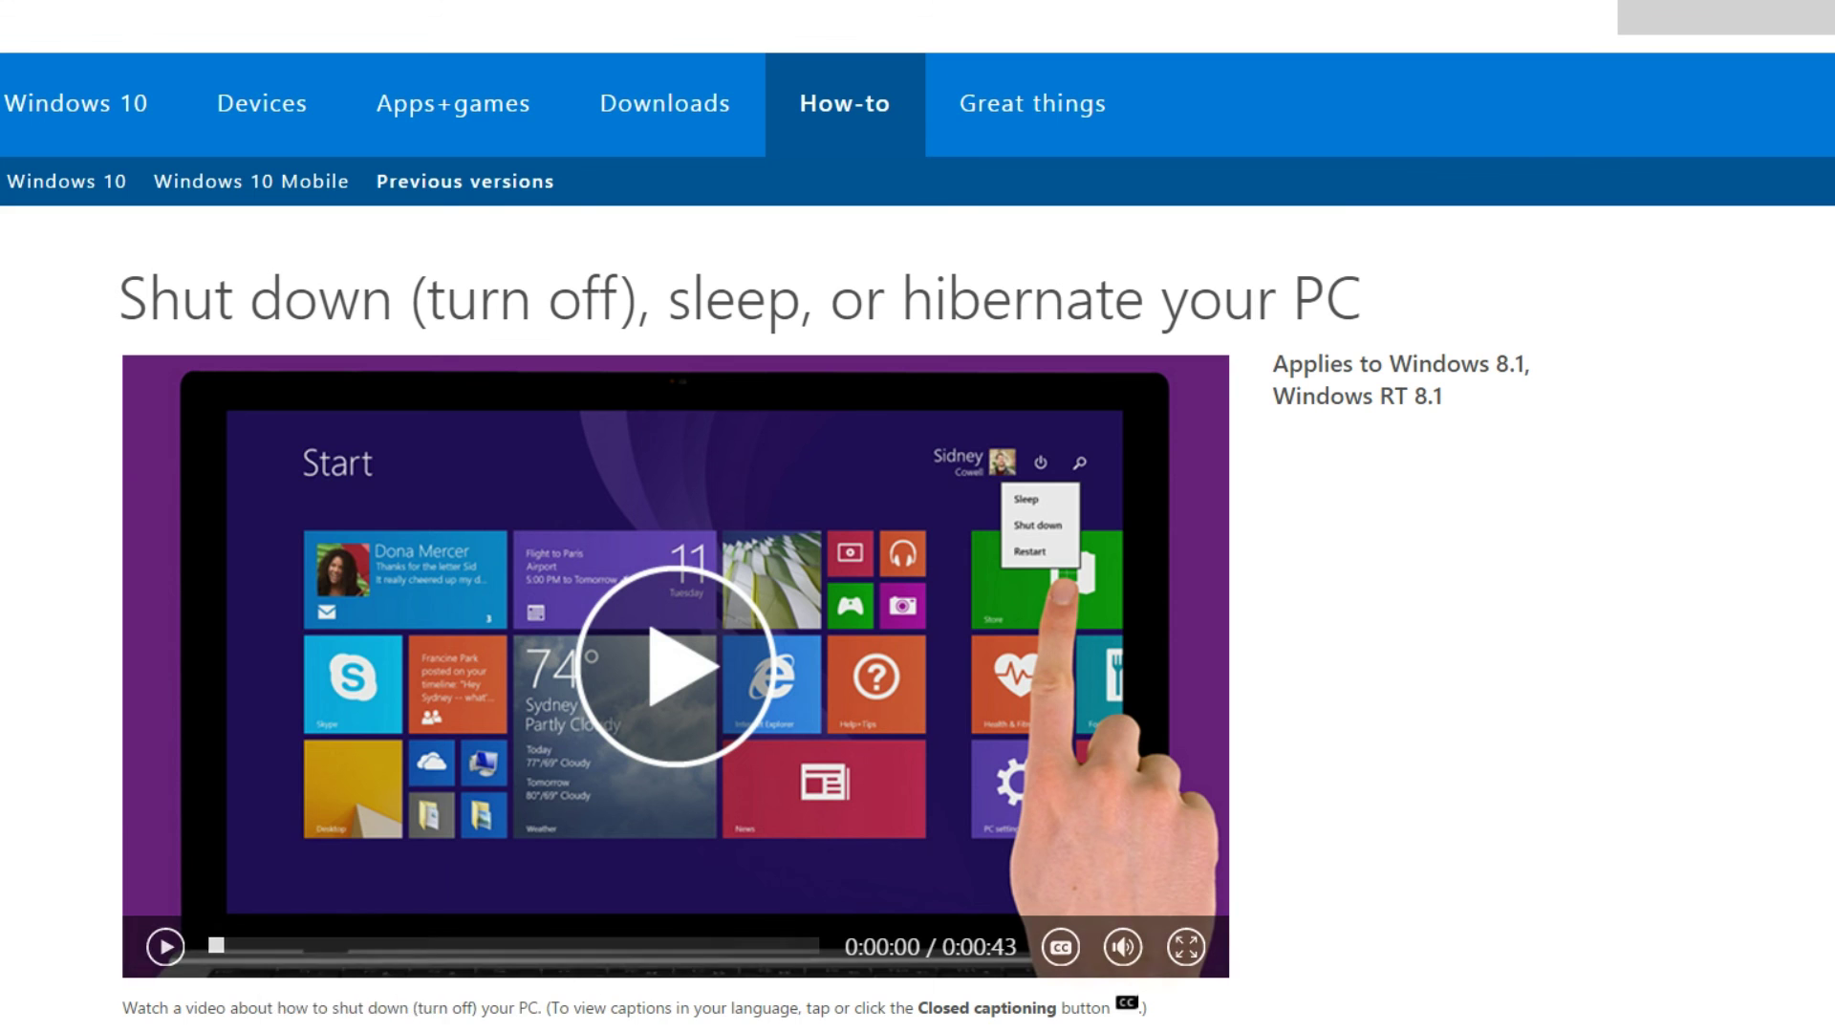
Switch to Windows Settings and open the Power & sleep page of the System category.
key("super")
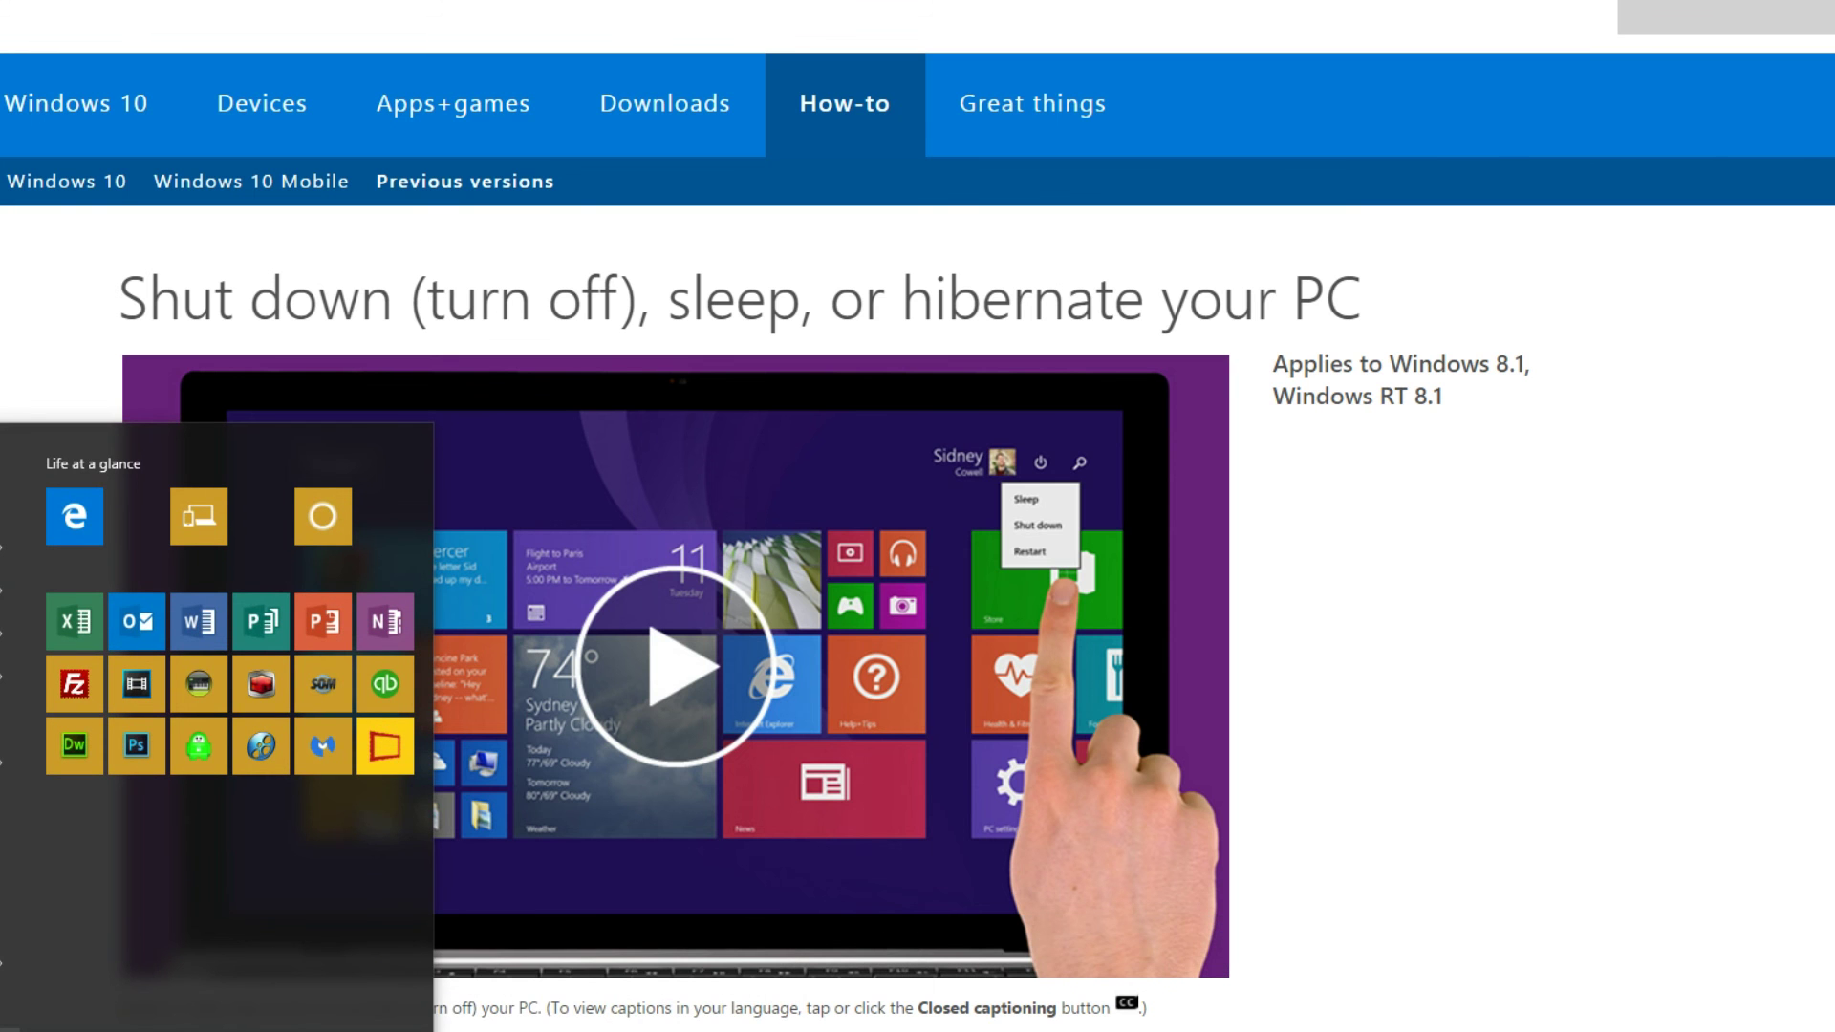
left_click(413, 1022)
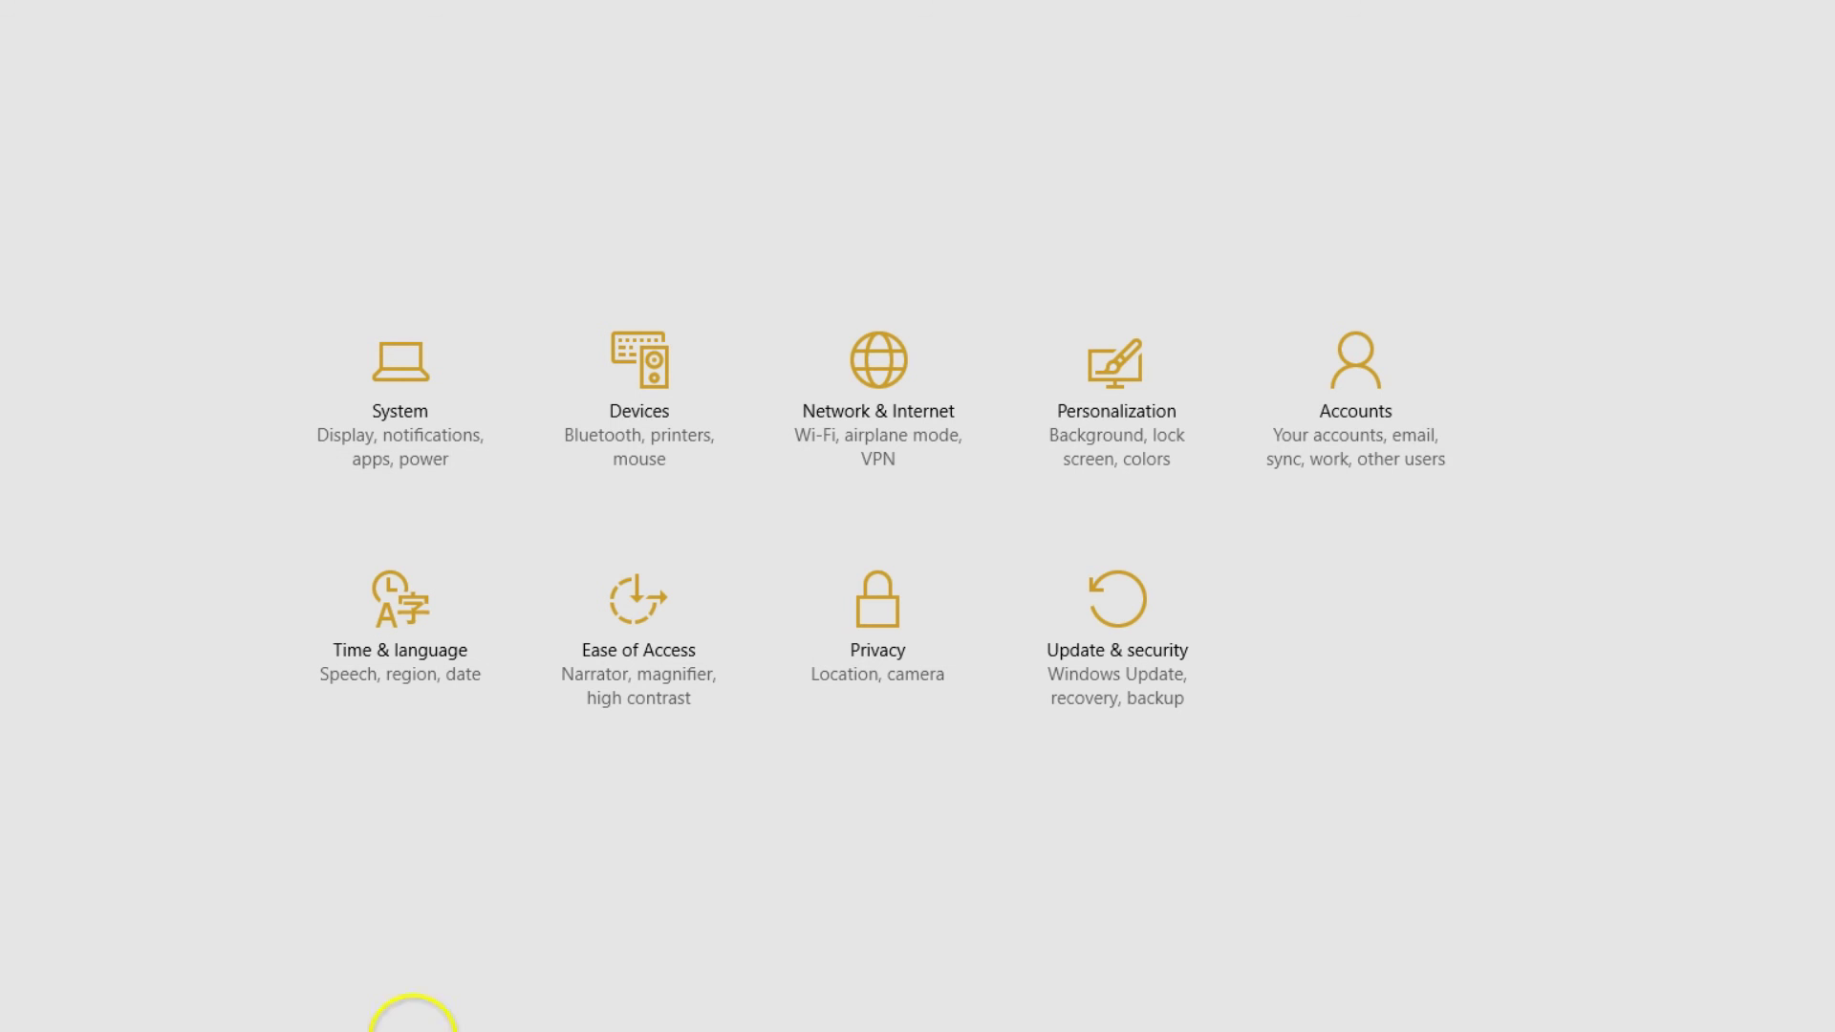
left_click(428, 440)
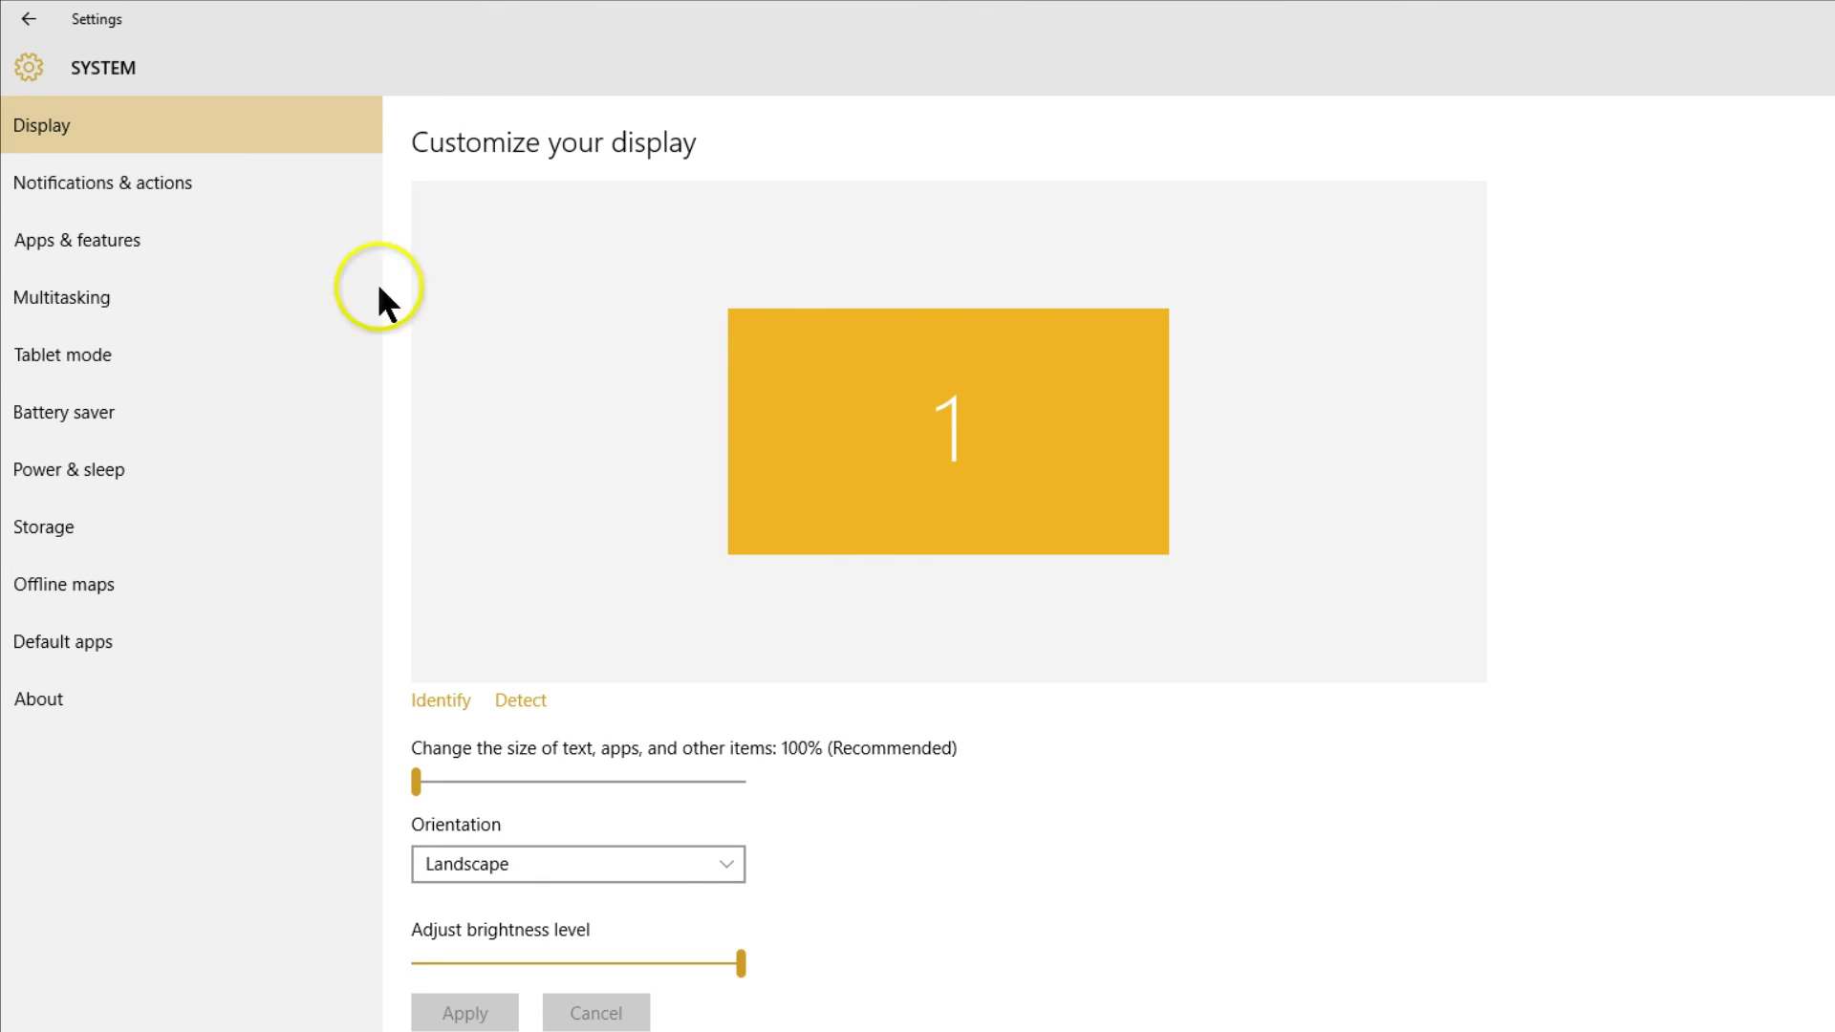
left_click(185, 483)
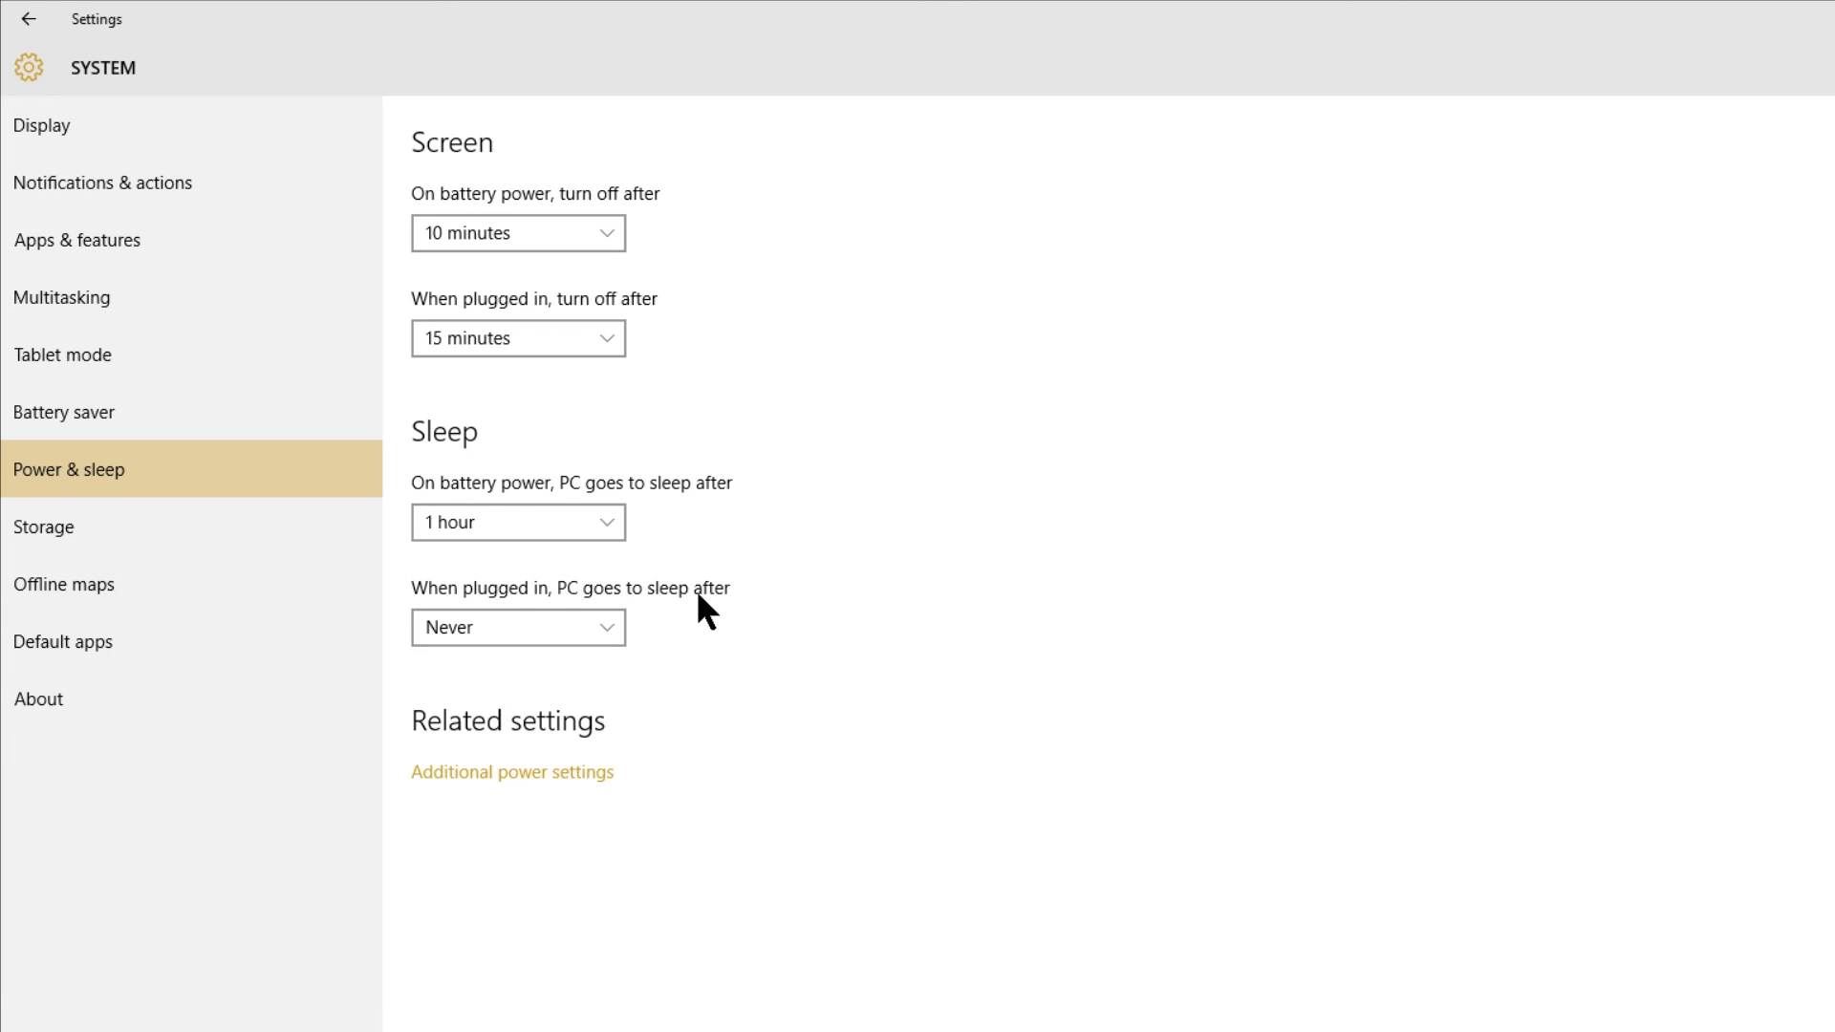
Open the additional power settings and bring up the advanced power settings of the High performance plan.
left_click(544, 772)
left_click(525, 774)
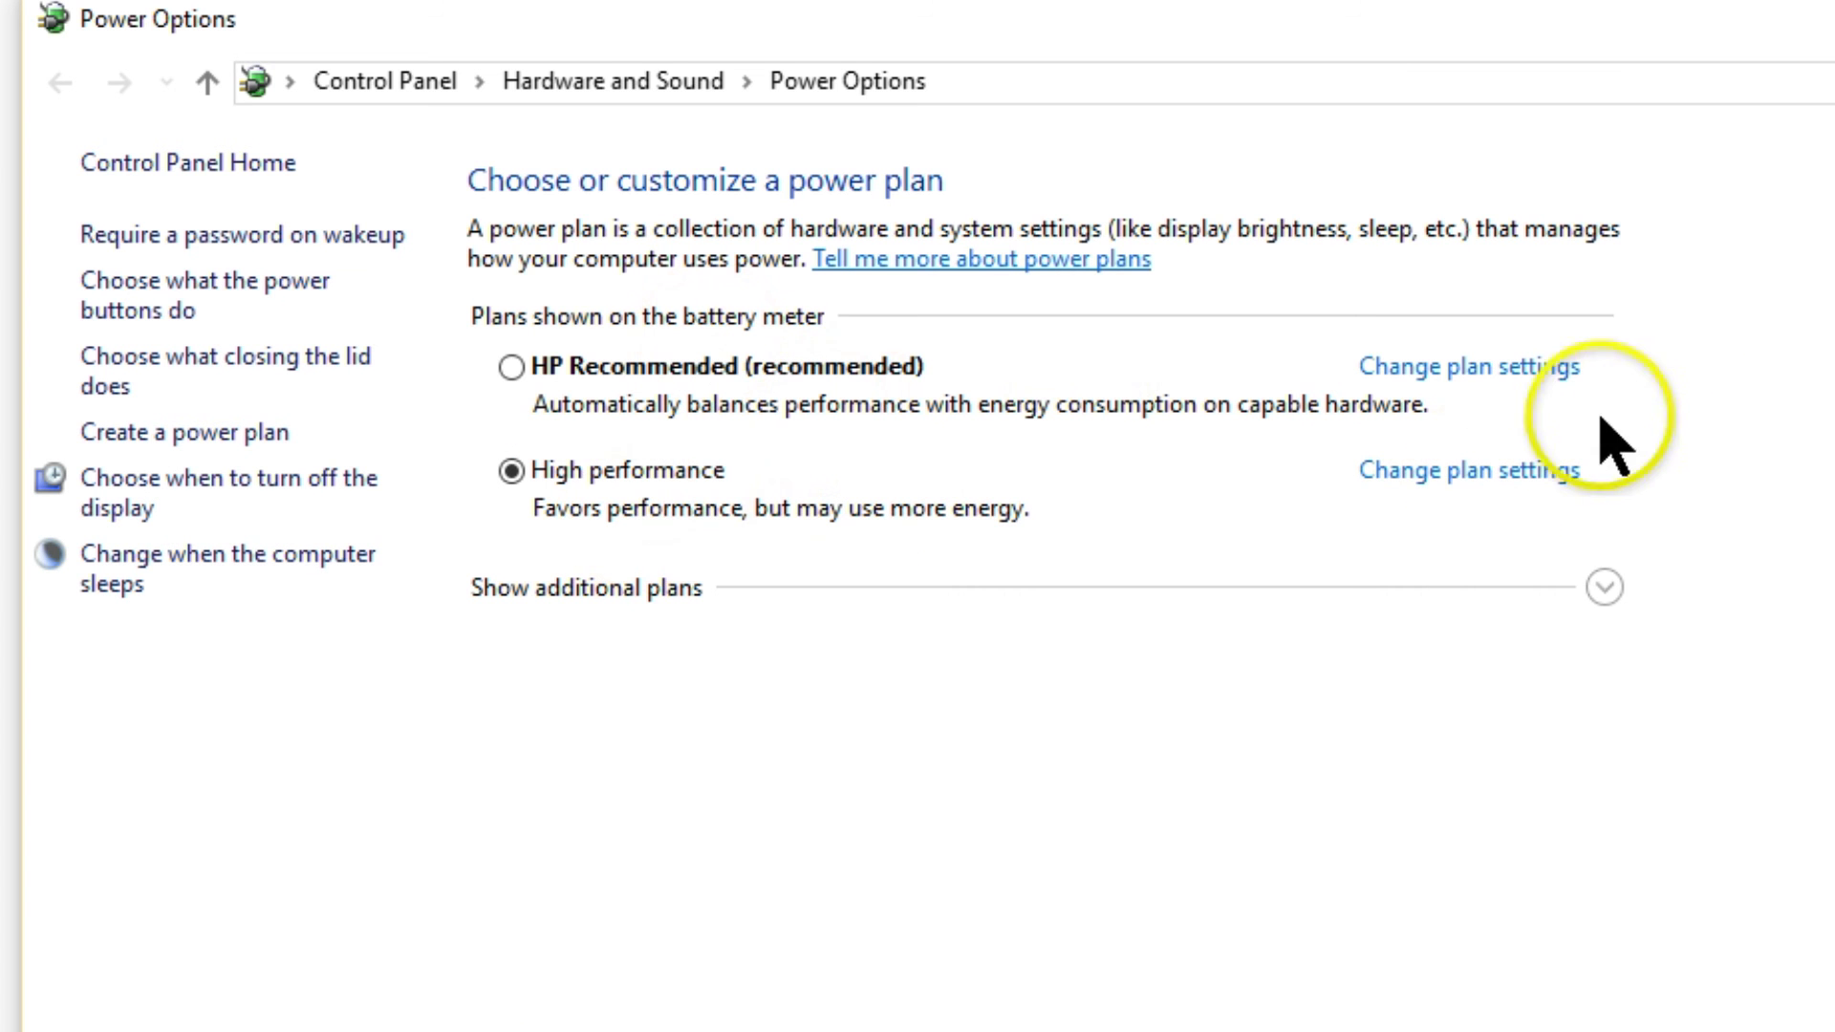
left_click(1501, 475)
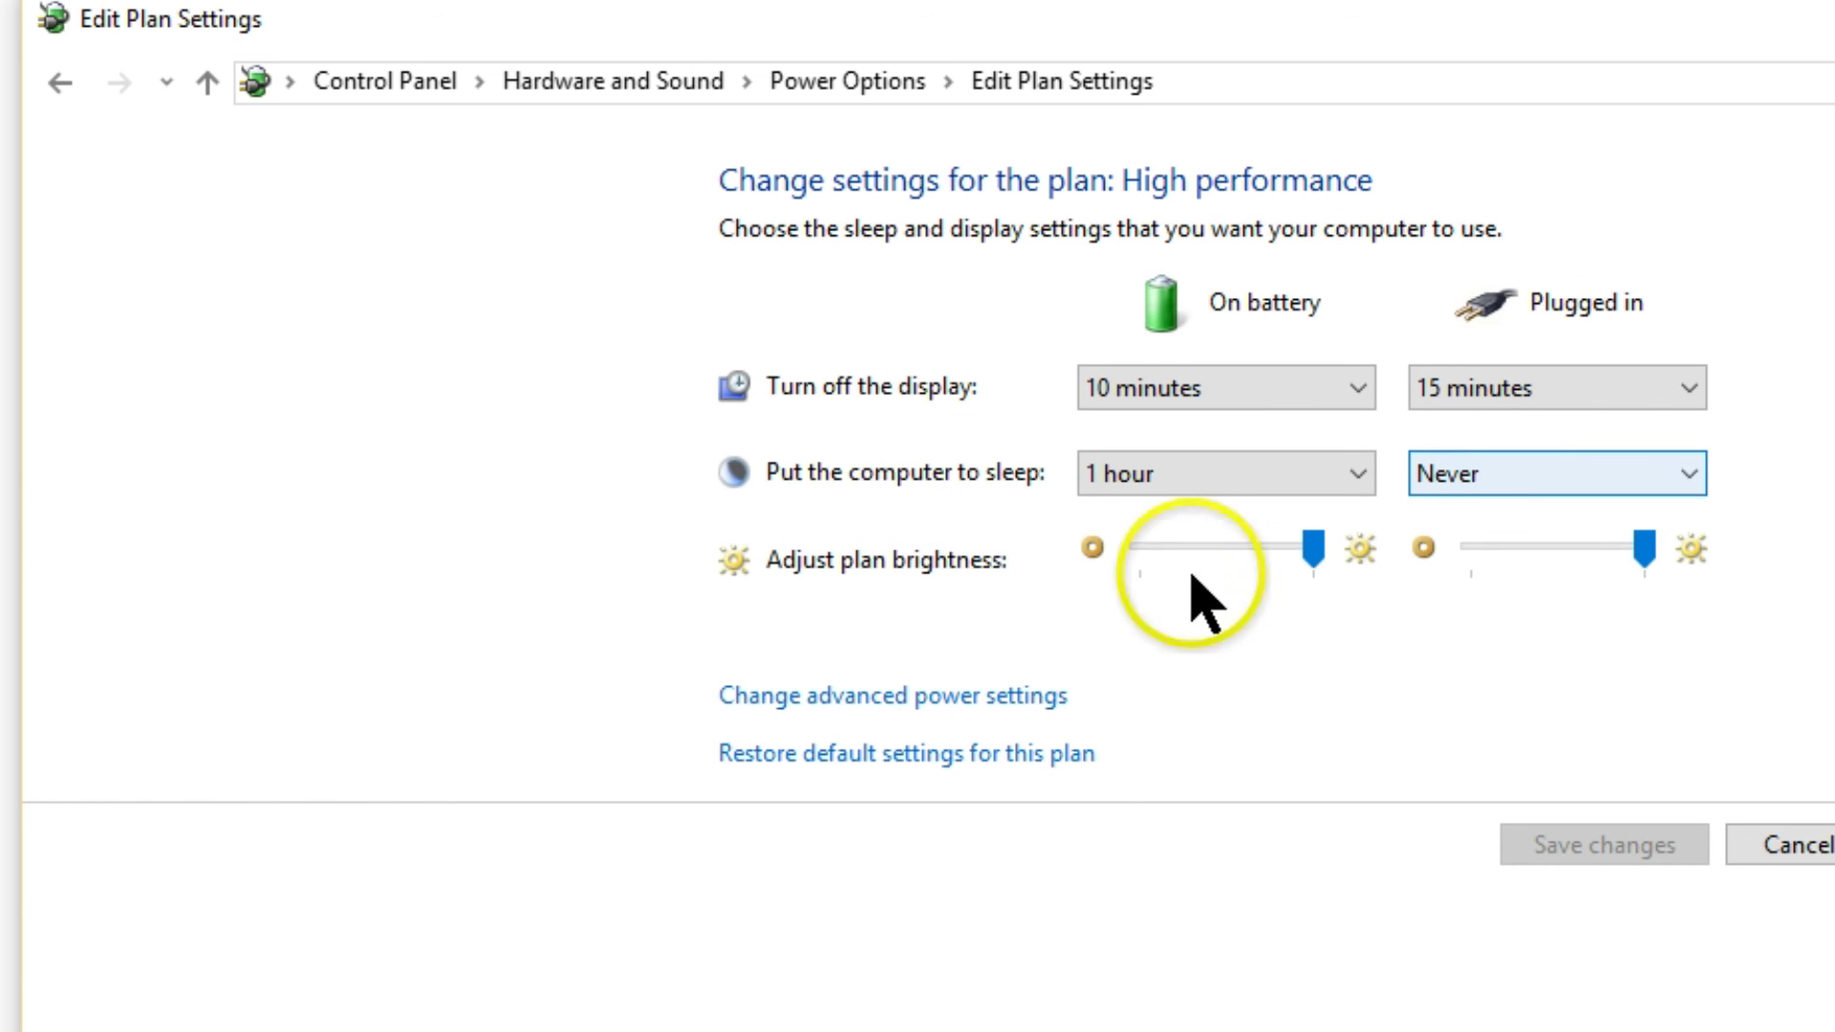
left_click(875, 712)
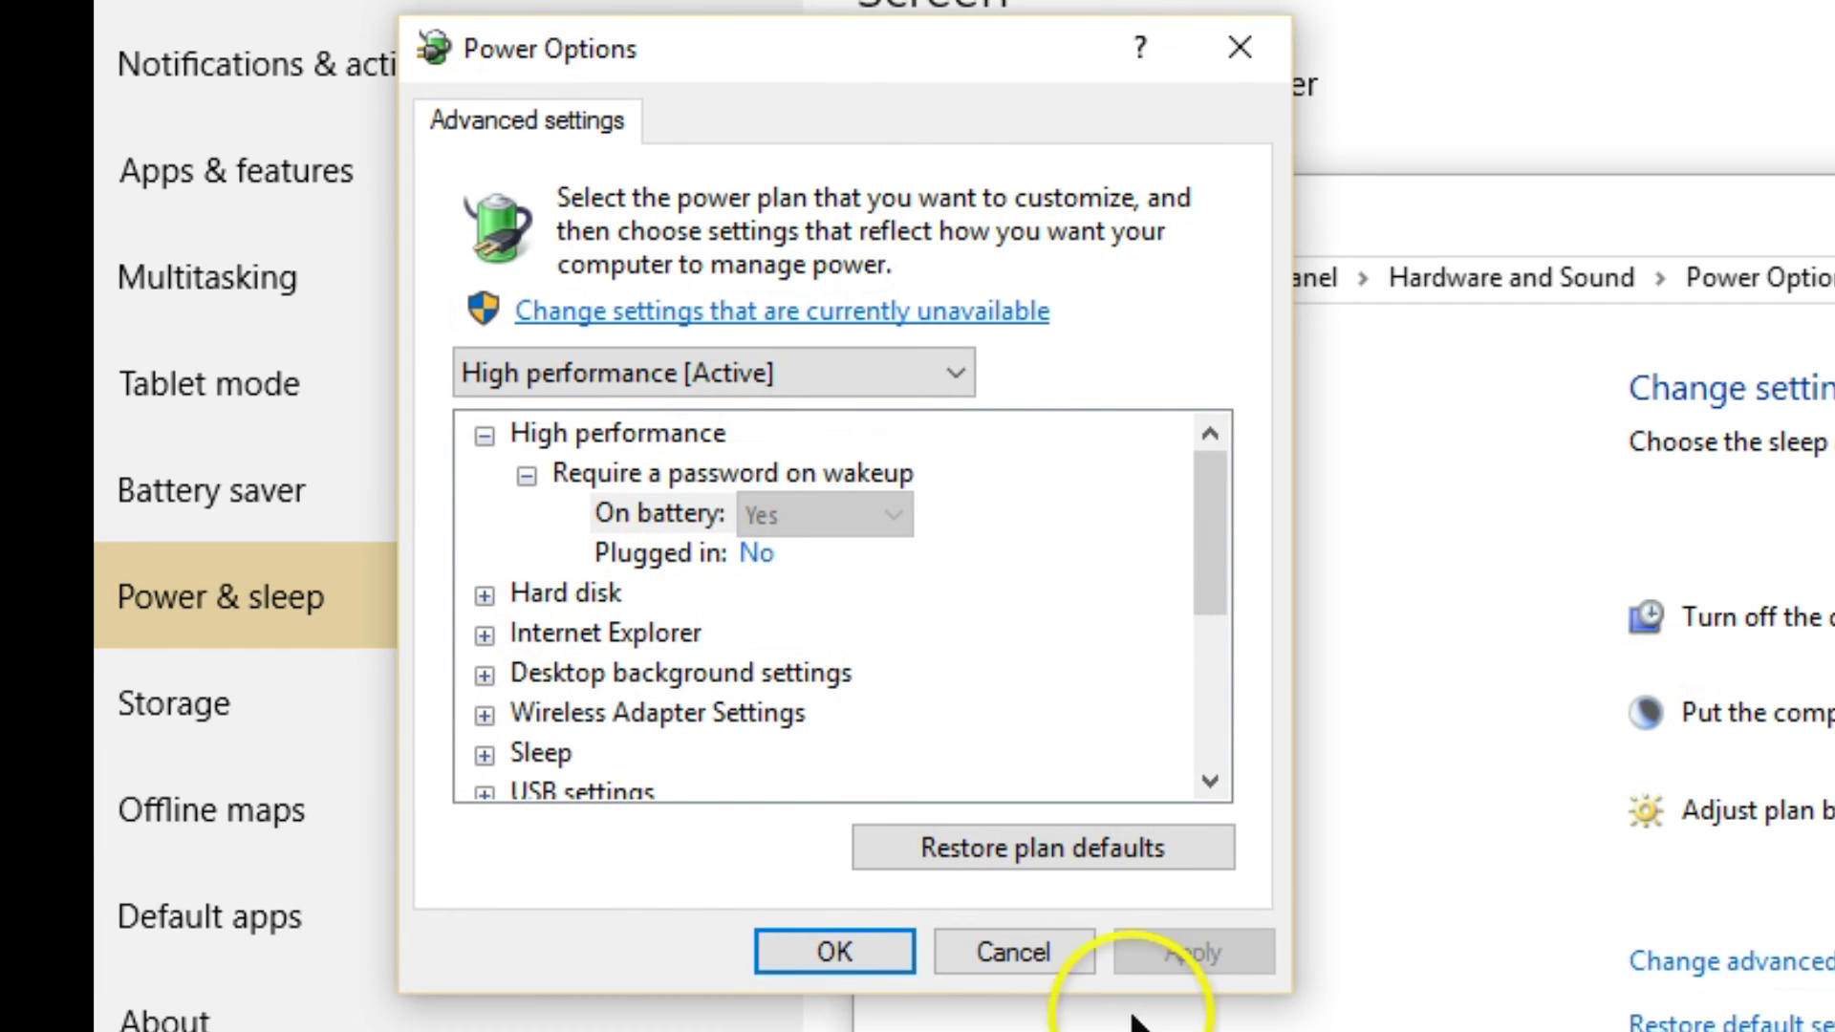
Expand the Sleep group of the High performance plan and check the Allow hybrid sleep options.
left_click_drag(1211, 577, 1203, 666)
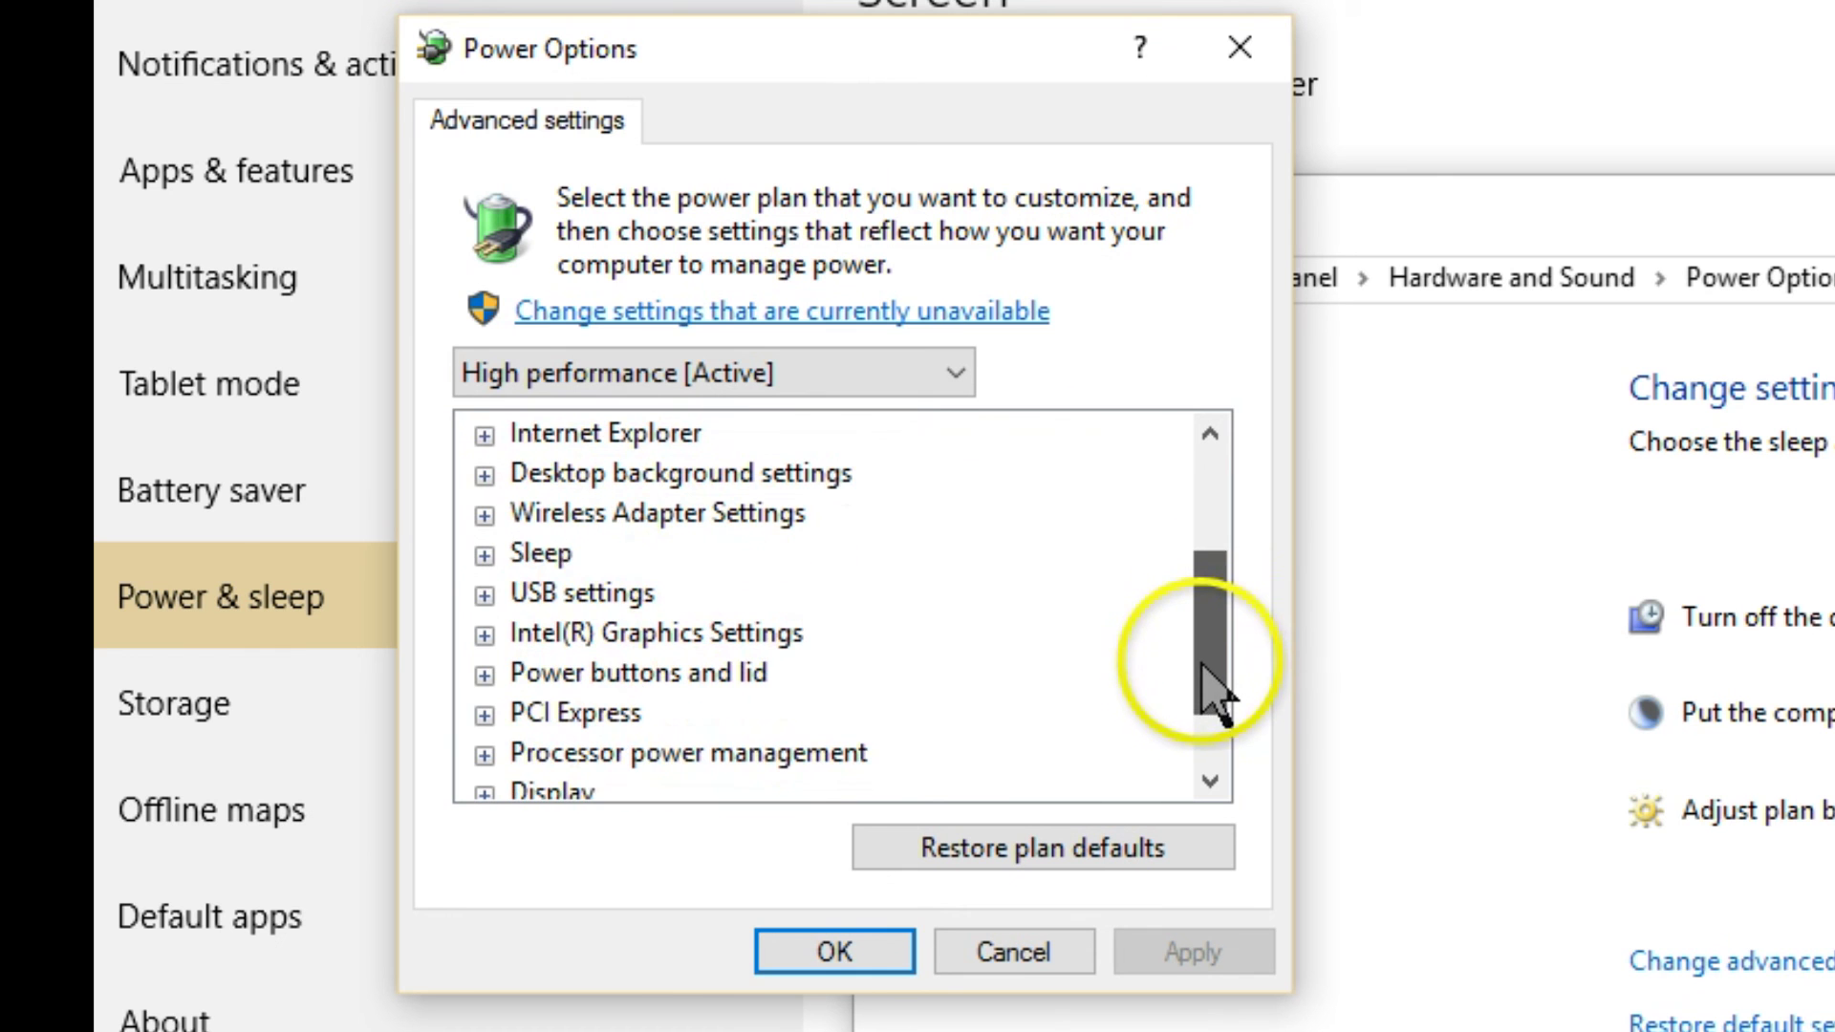
left_click(484, 554)
left_click(526, 635)
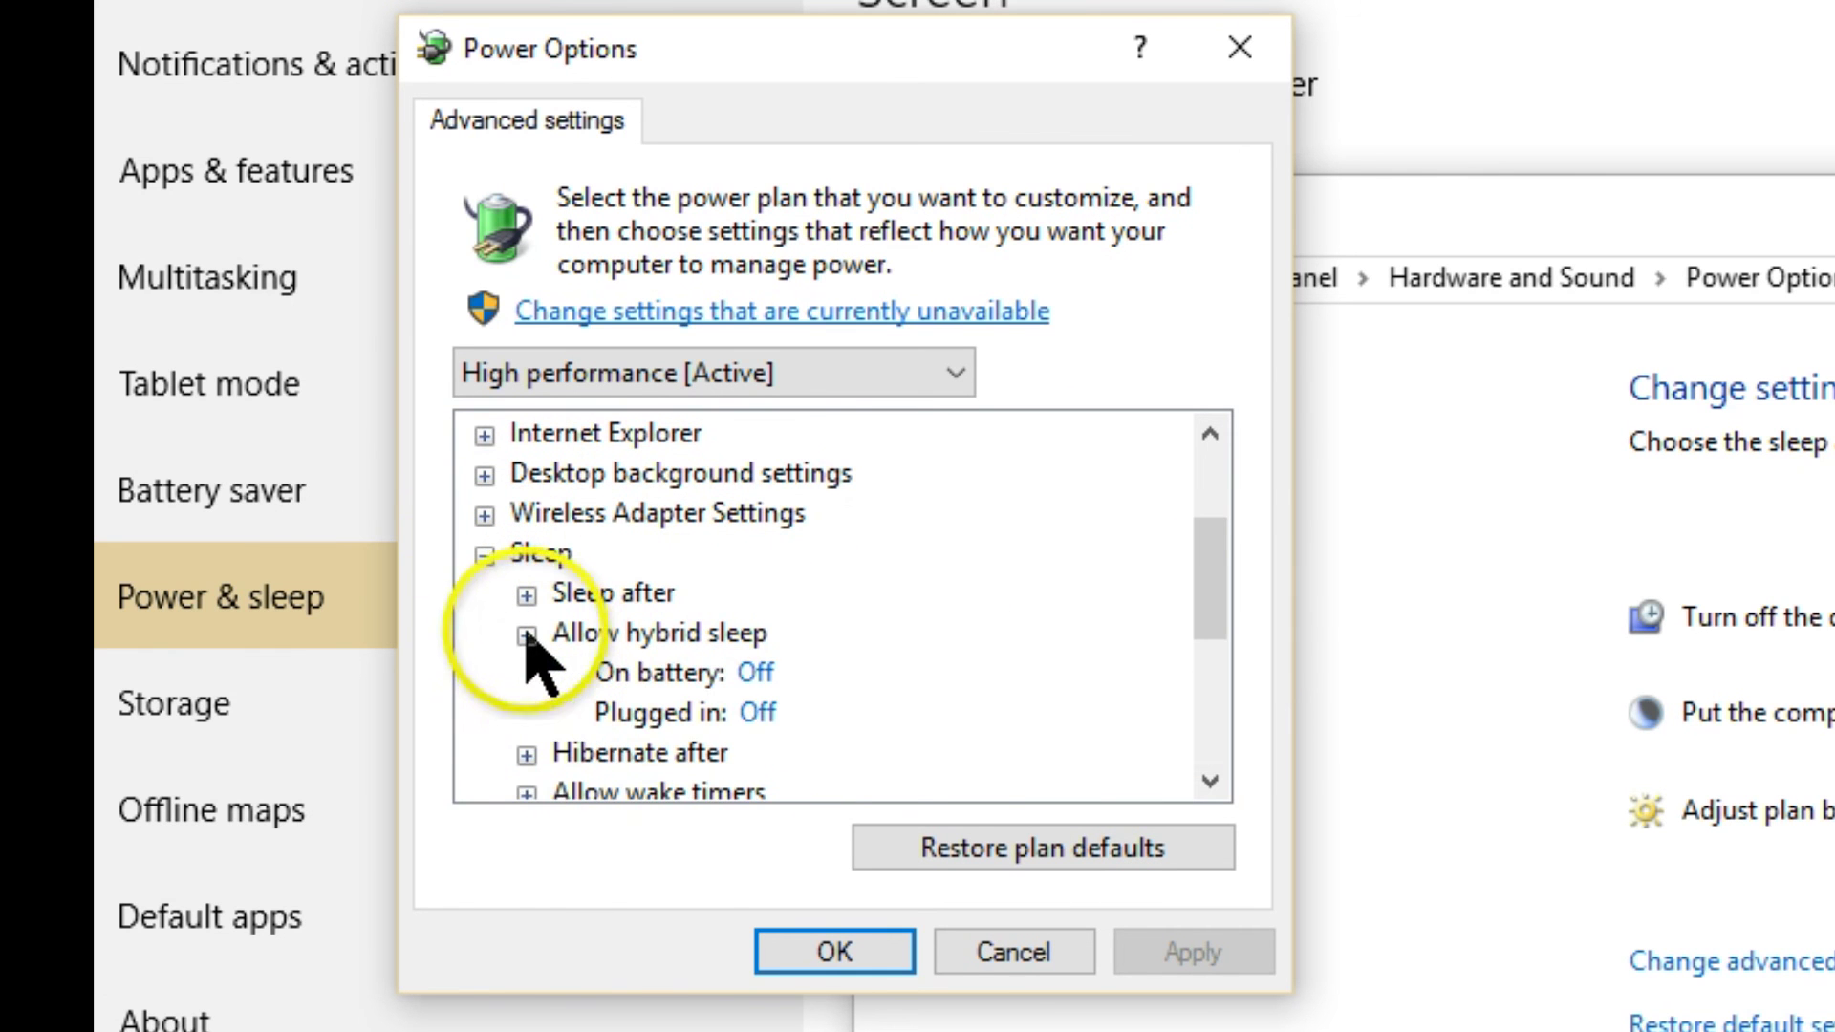
left_click(527, 635)
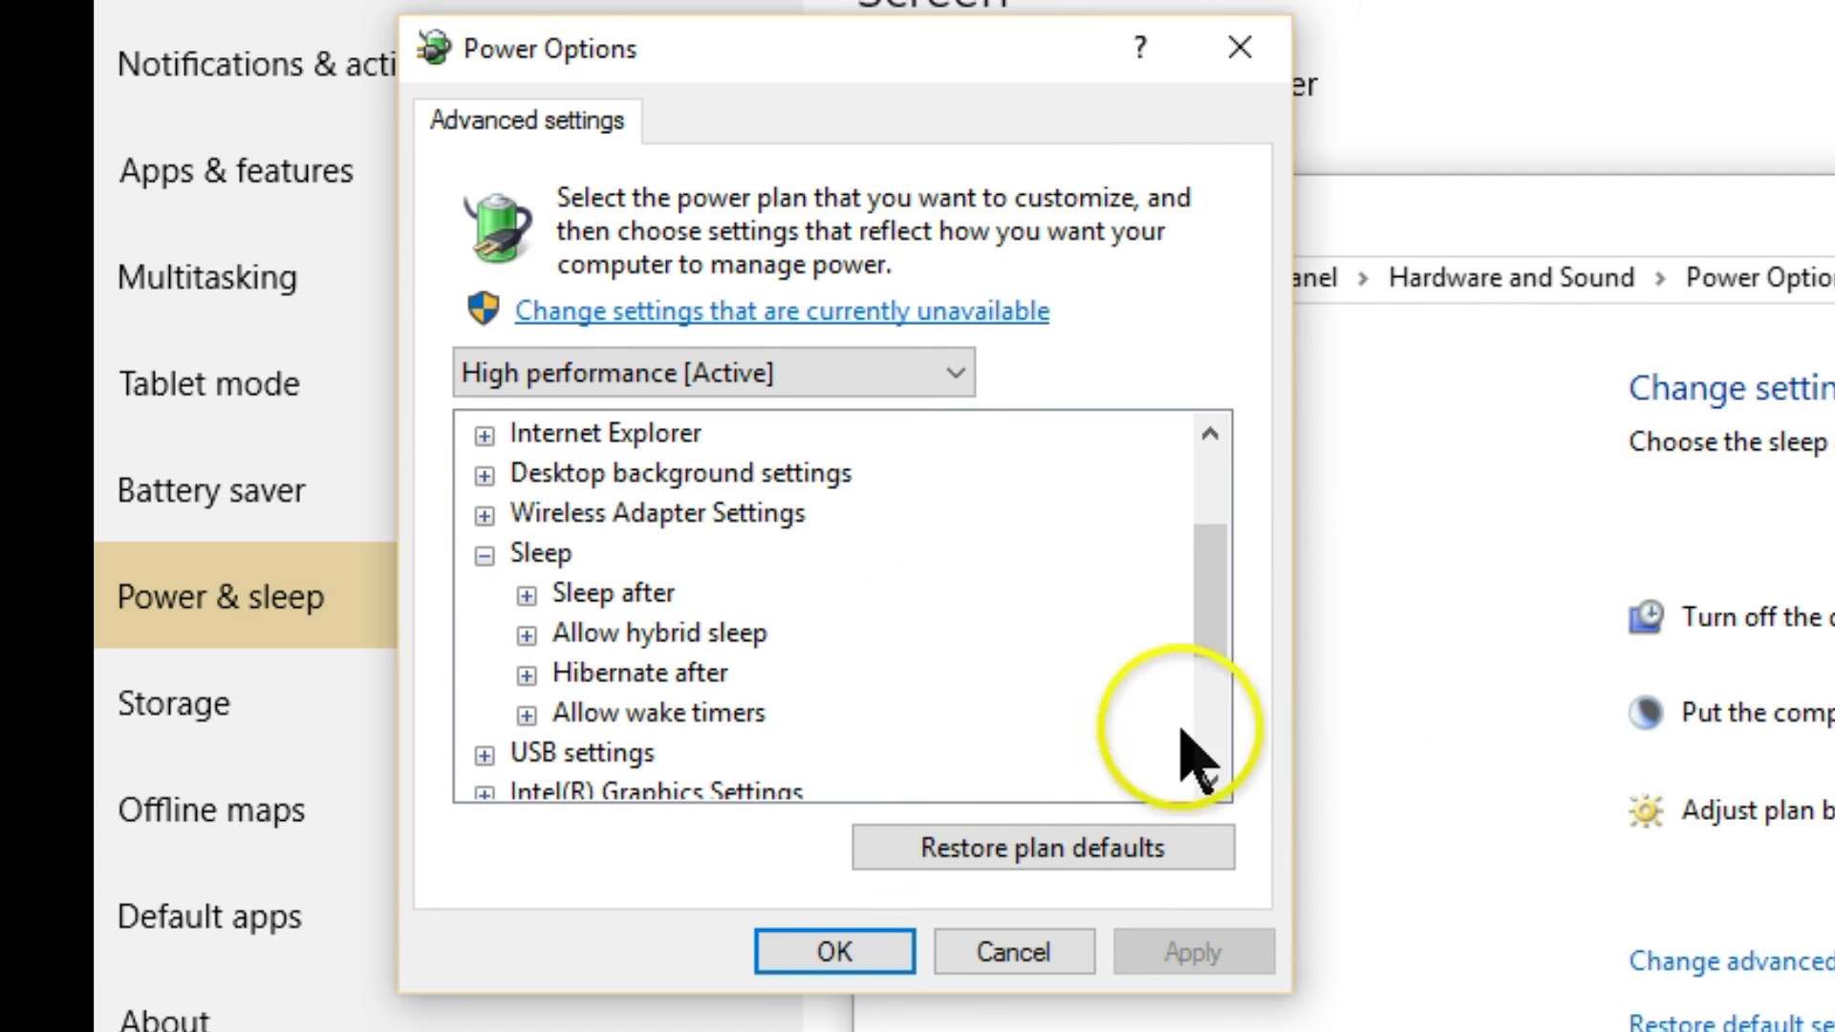
Check the Hibernate after and Allow wake timers options in the Sleep group.
left_click(527, 674)
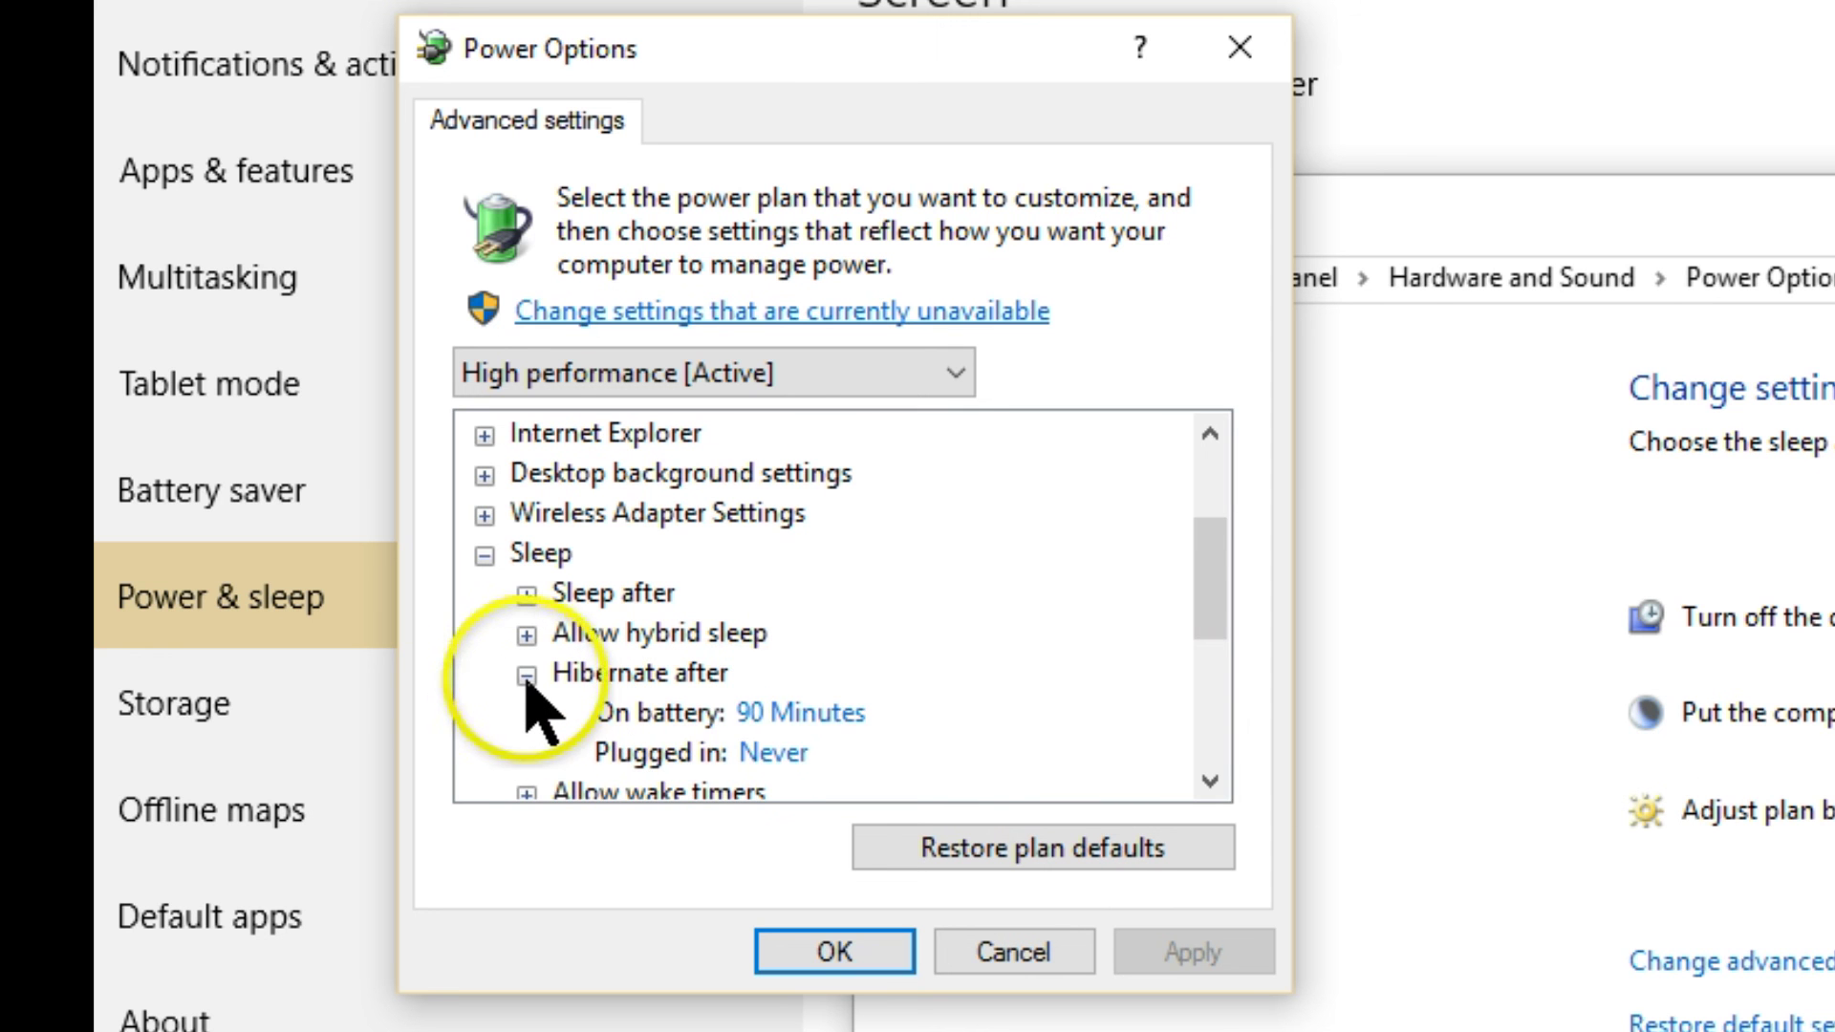
left_click(526, 675)
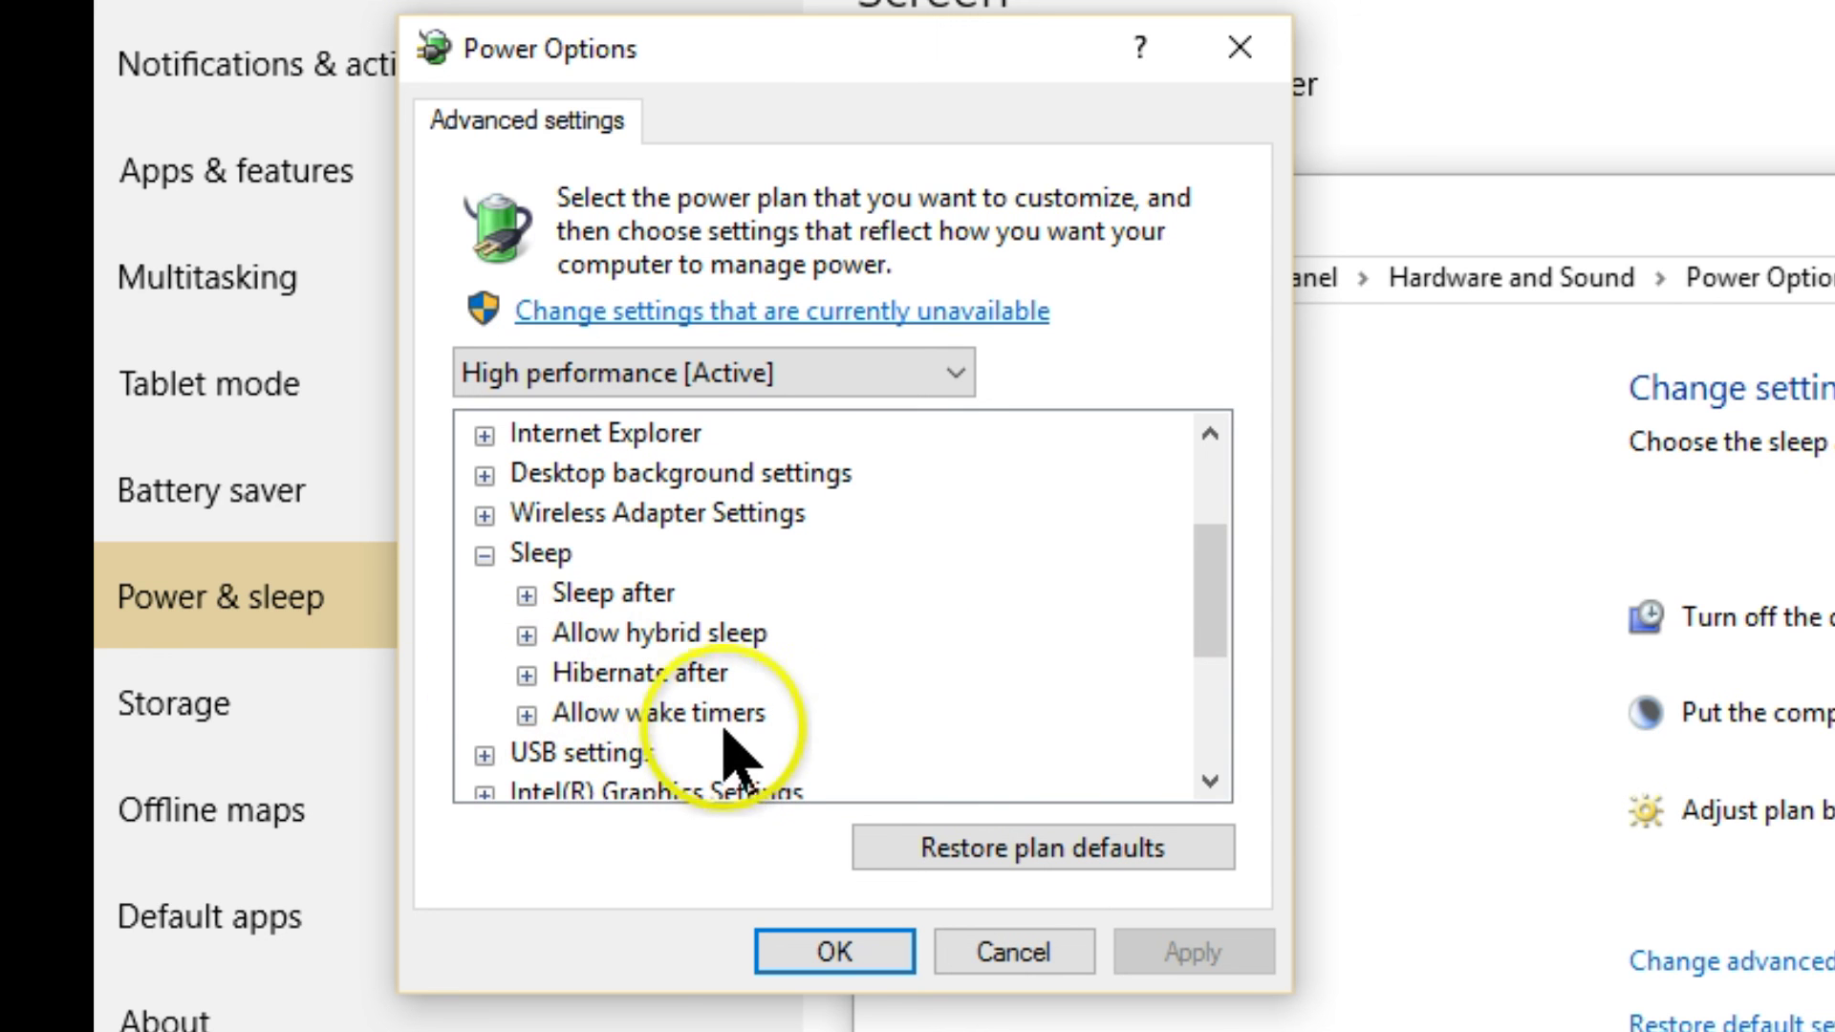
left_click(750, 716)
left_click(525, 716)
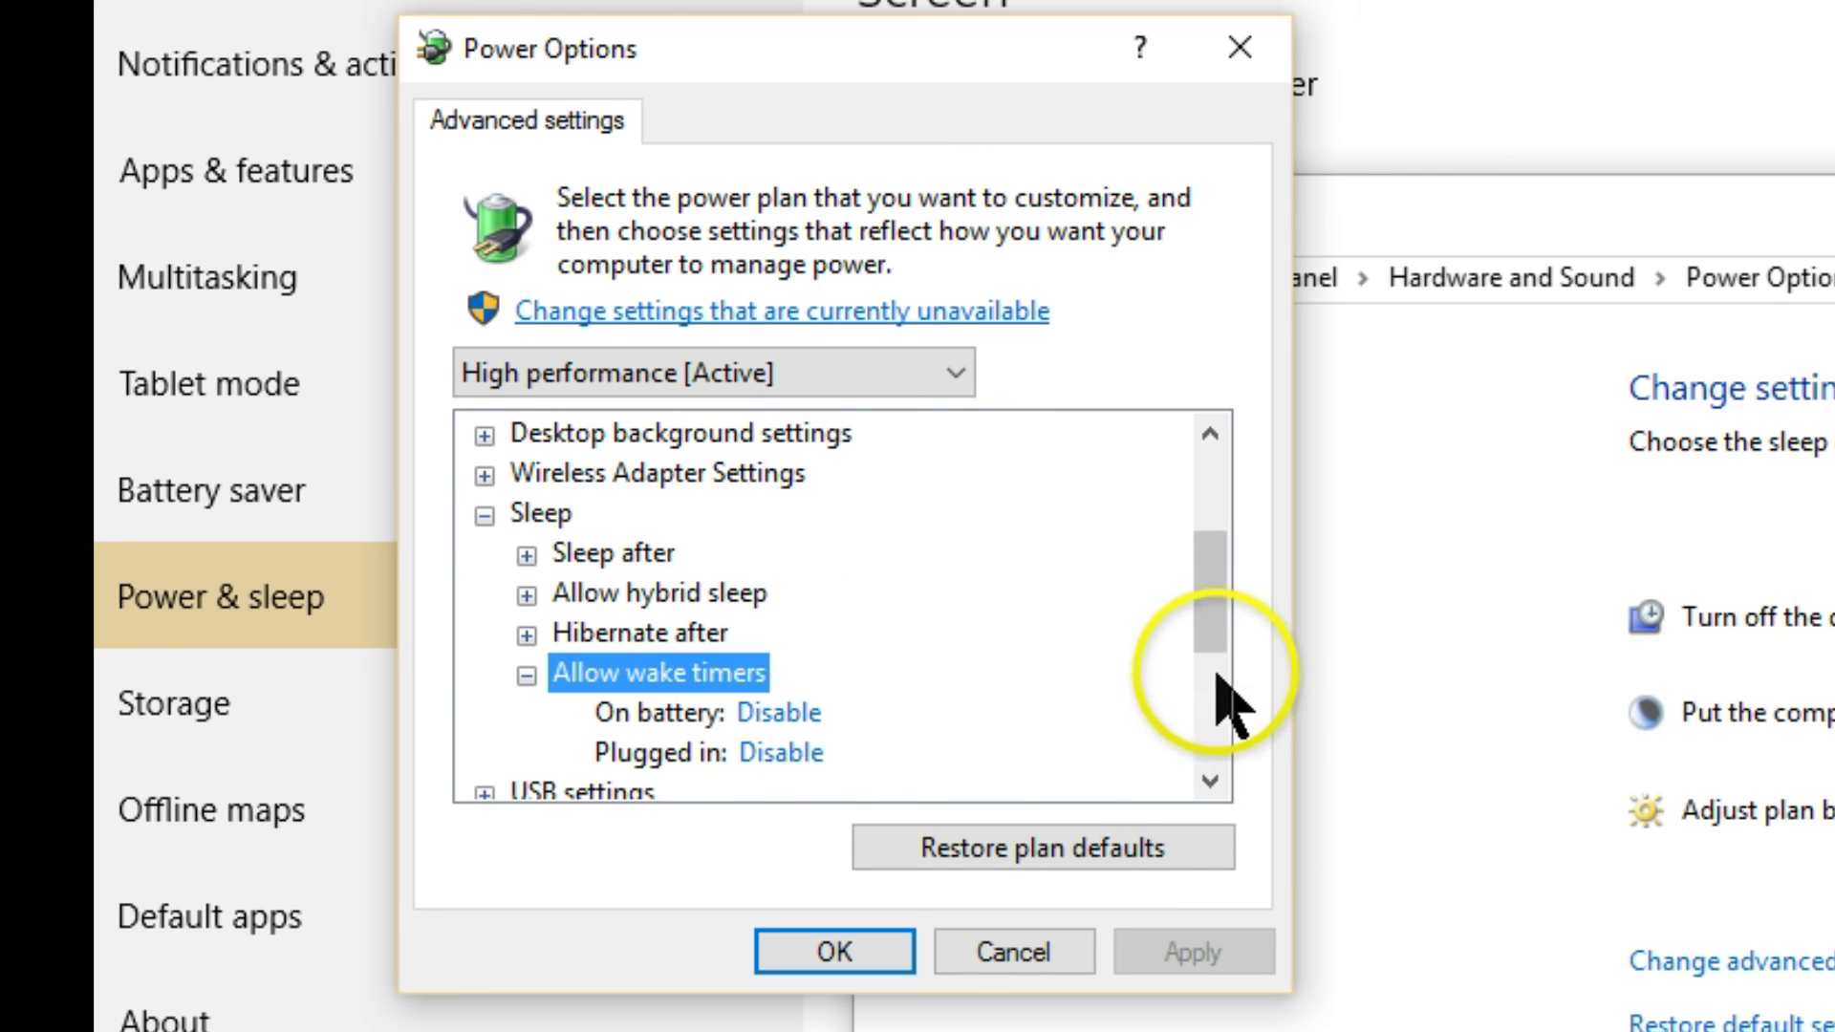
Expand the Hard disk group to show its Turn off hard disk after setting.
scroll(1228, 640, "up", 1)
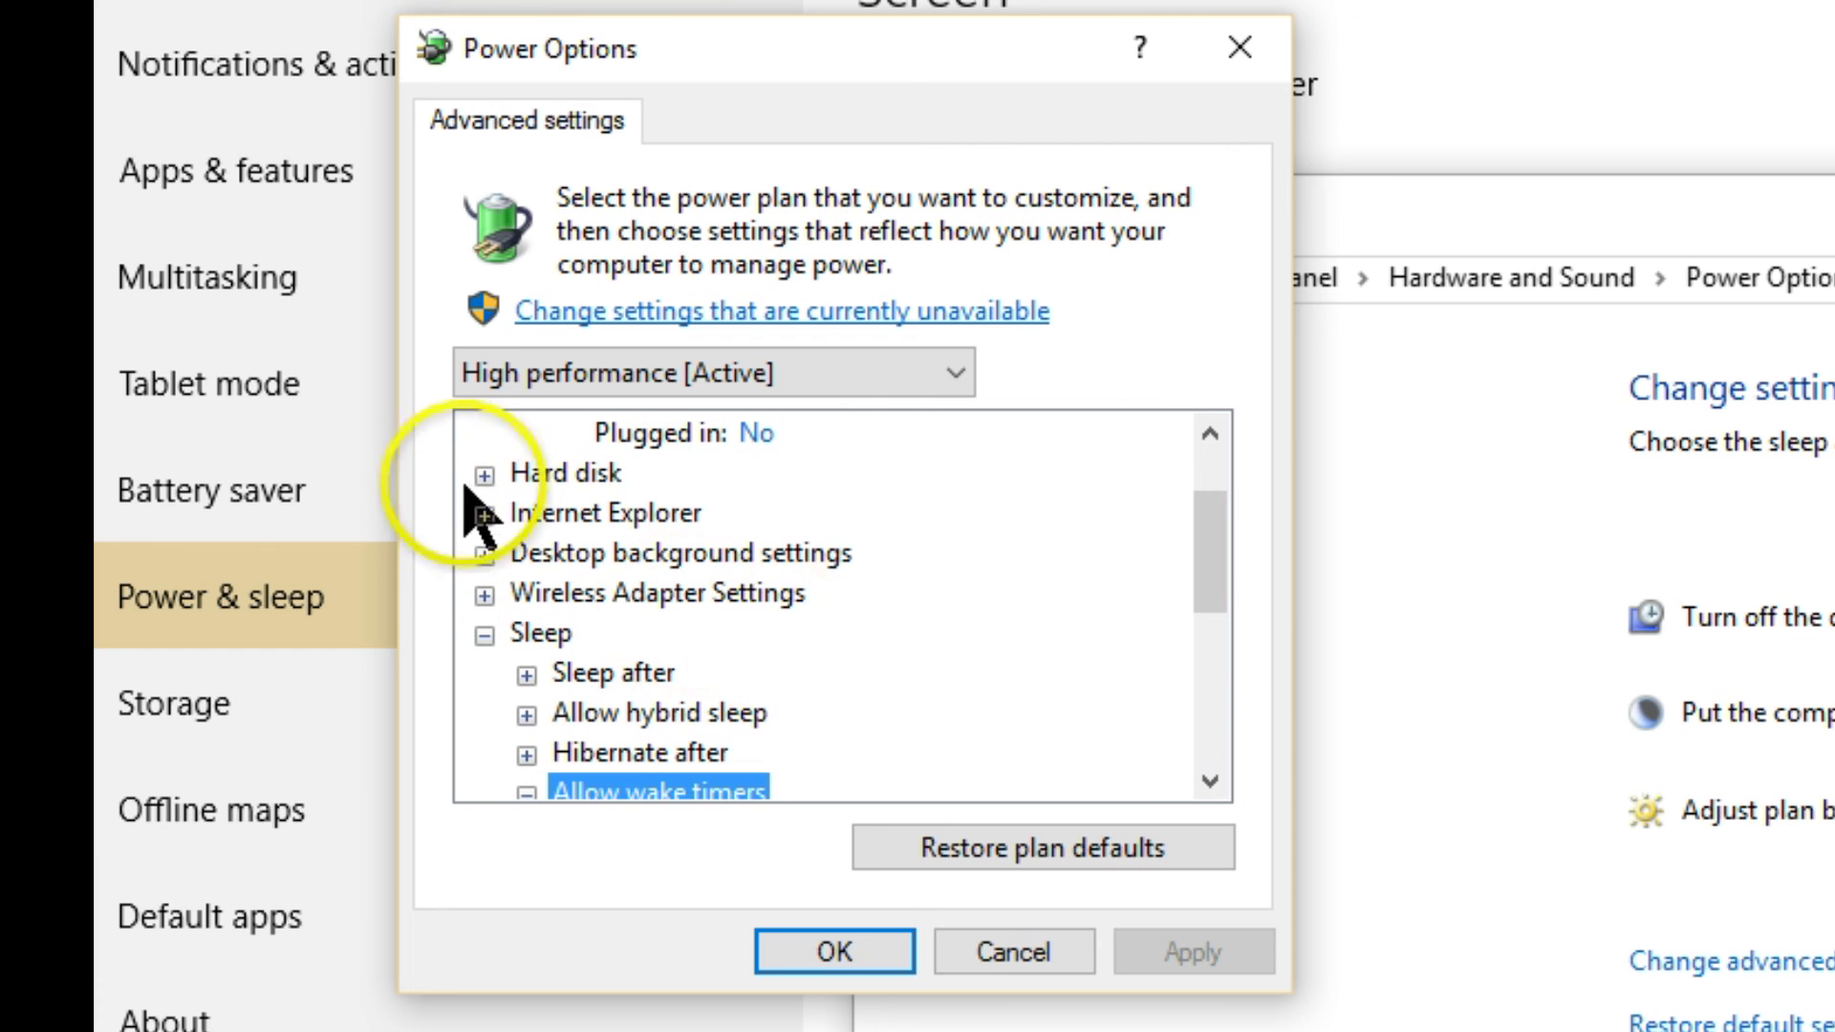
scroll(893, 545, "up", 1)
left_click(485, 594)
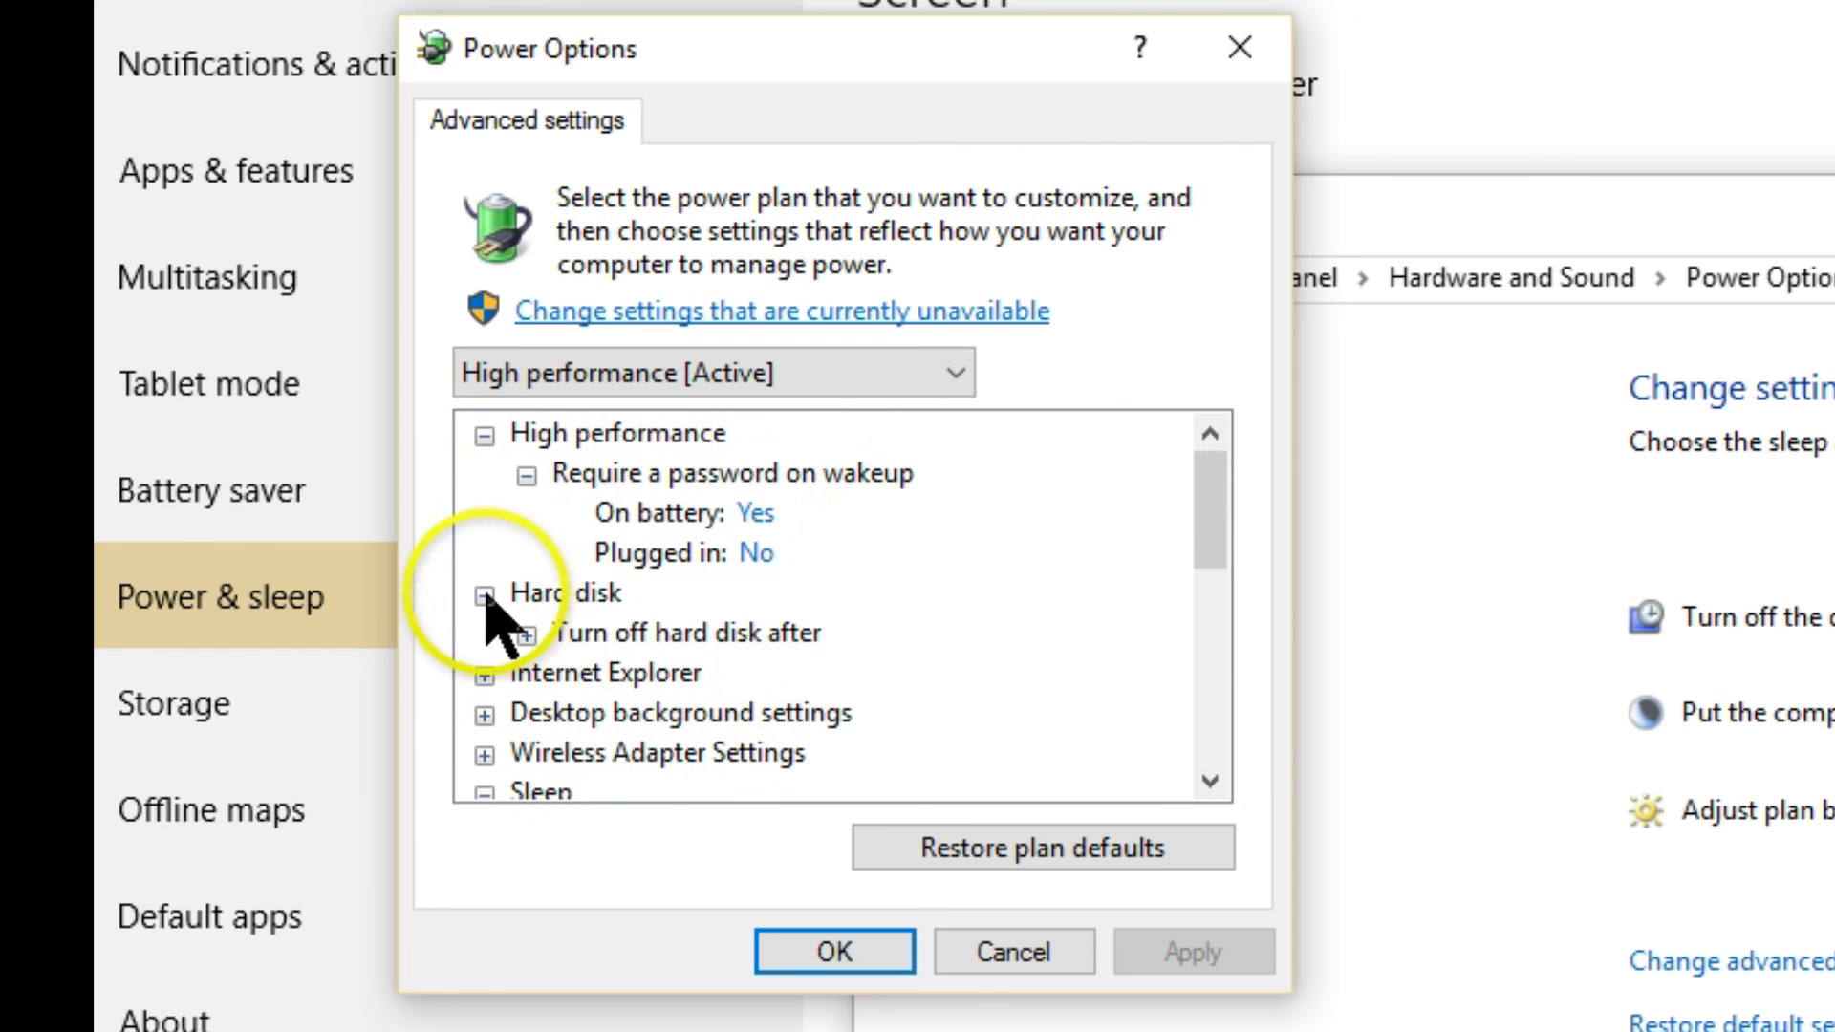
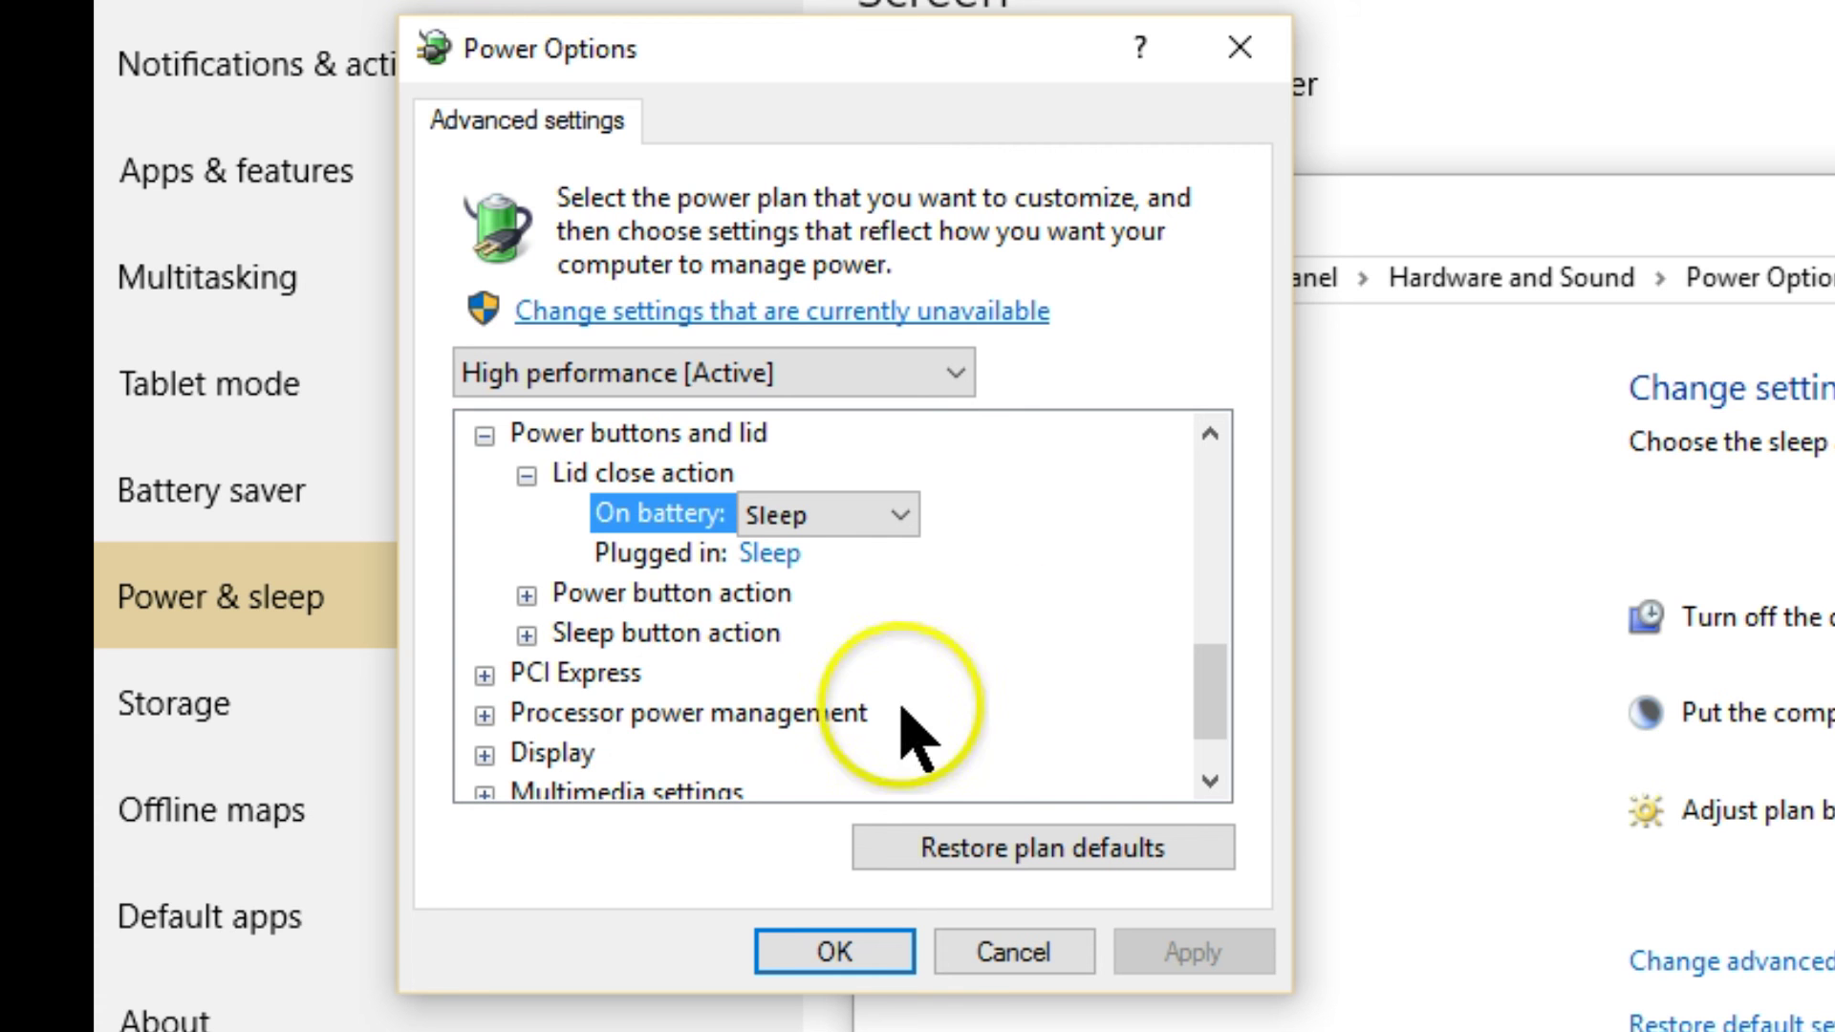
Expand the Processor power management group to view the settings it contains.
left_click(796, 718)
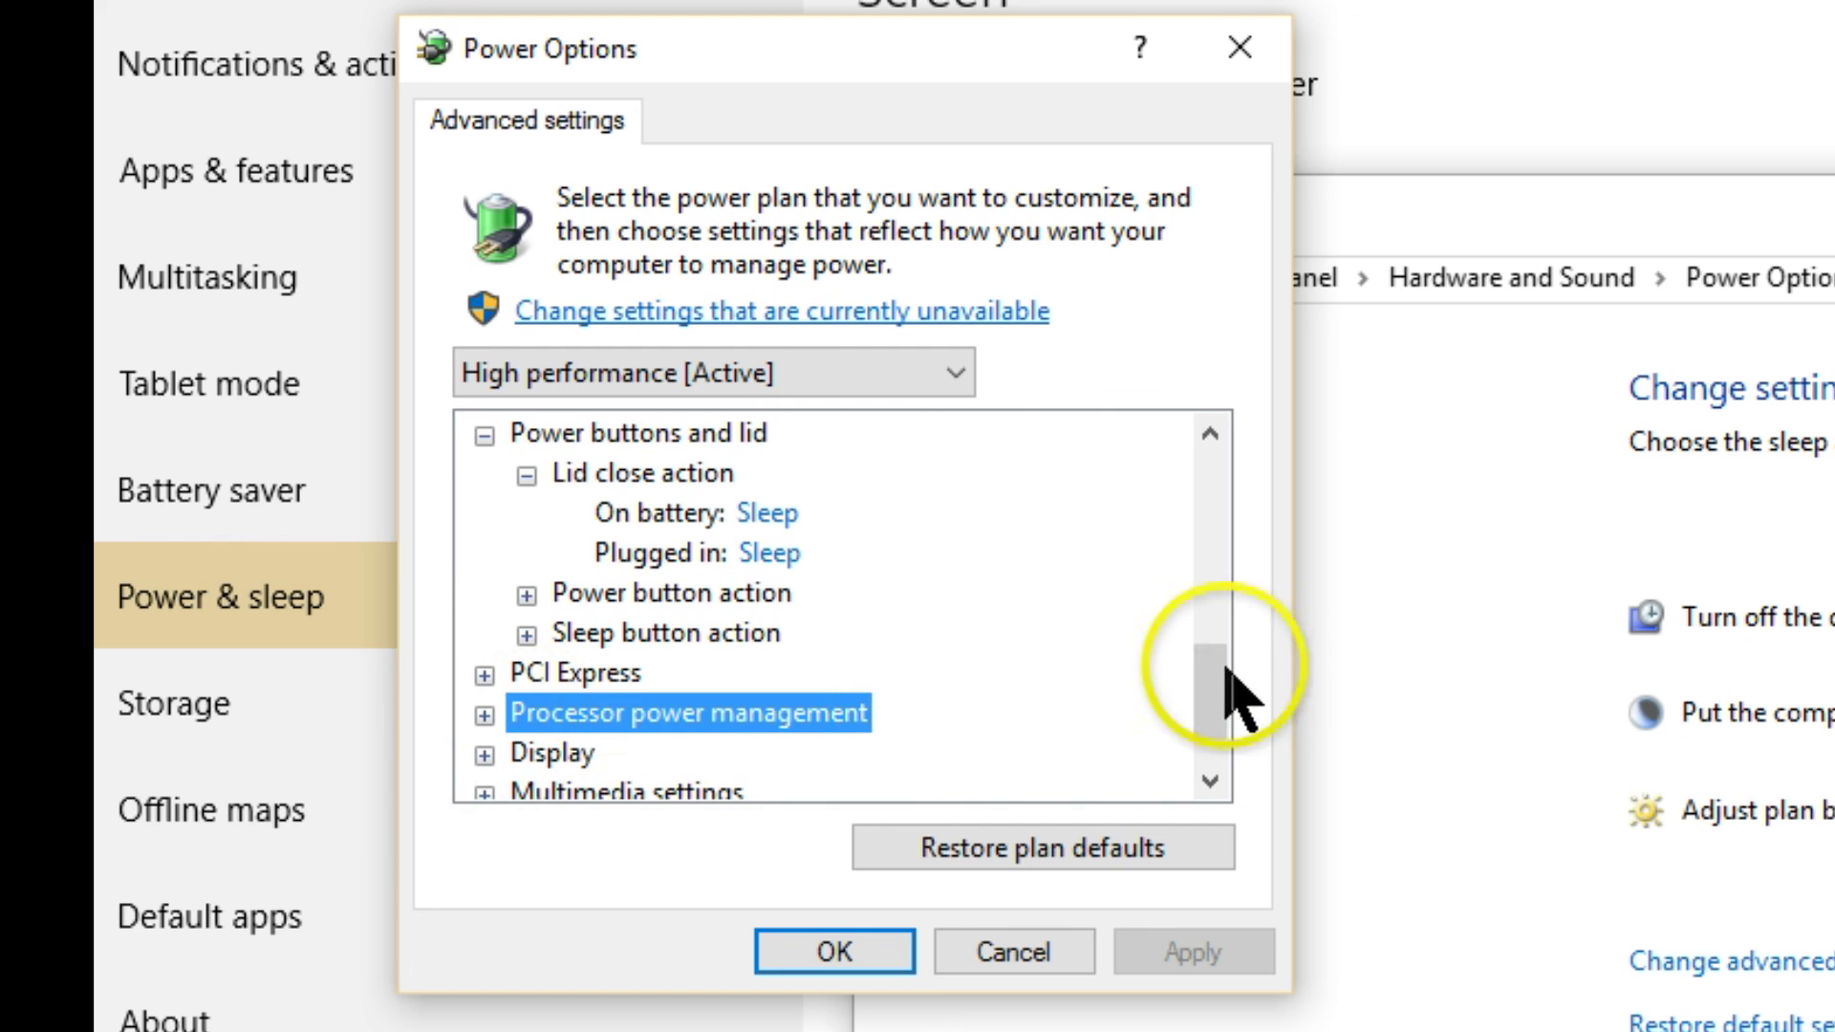
left_click_drag(1220, 675, 1220, 696)
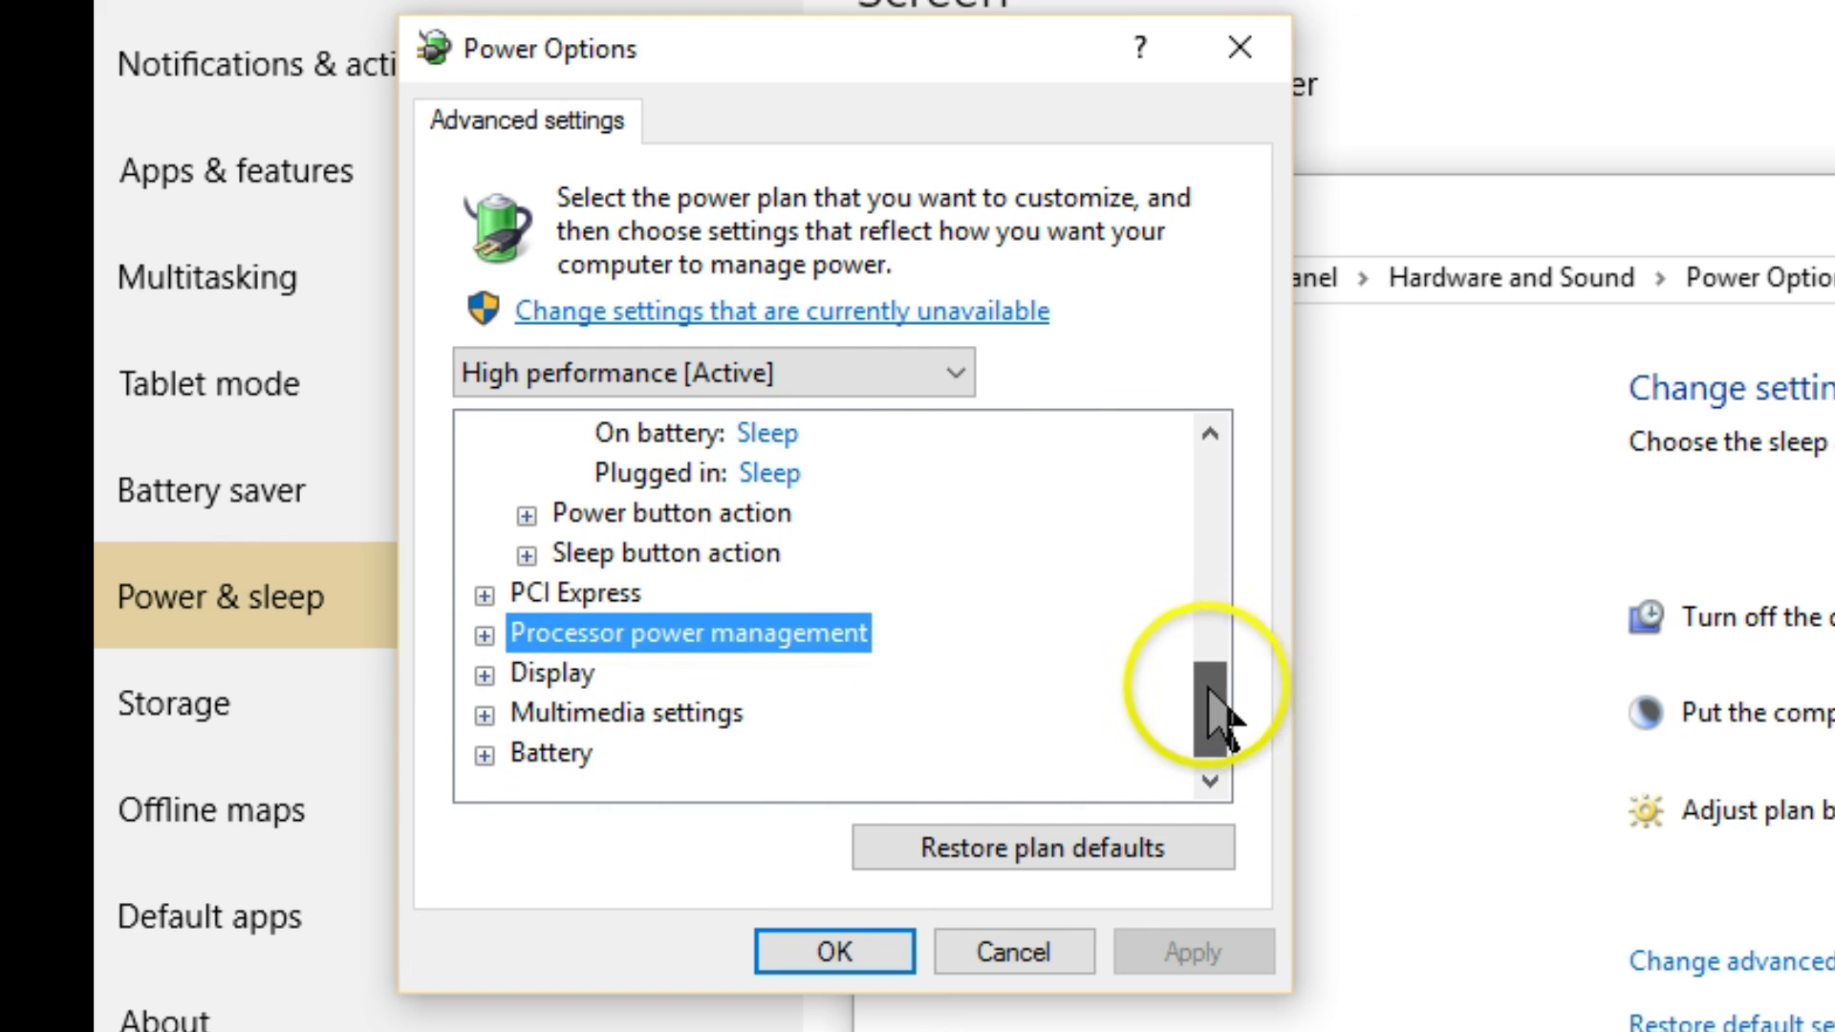
left_click(485, 634)
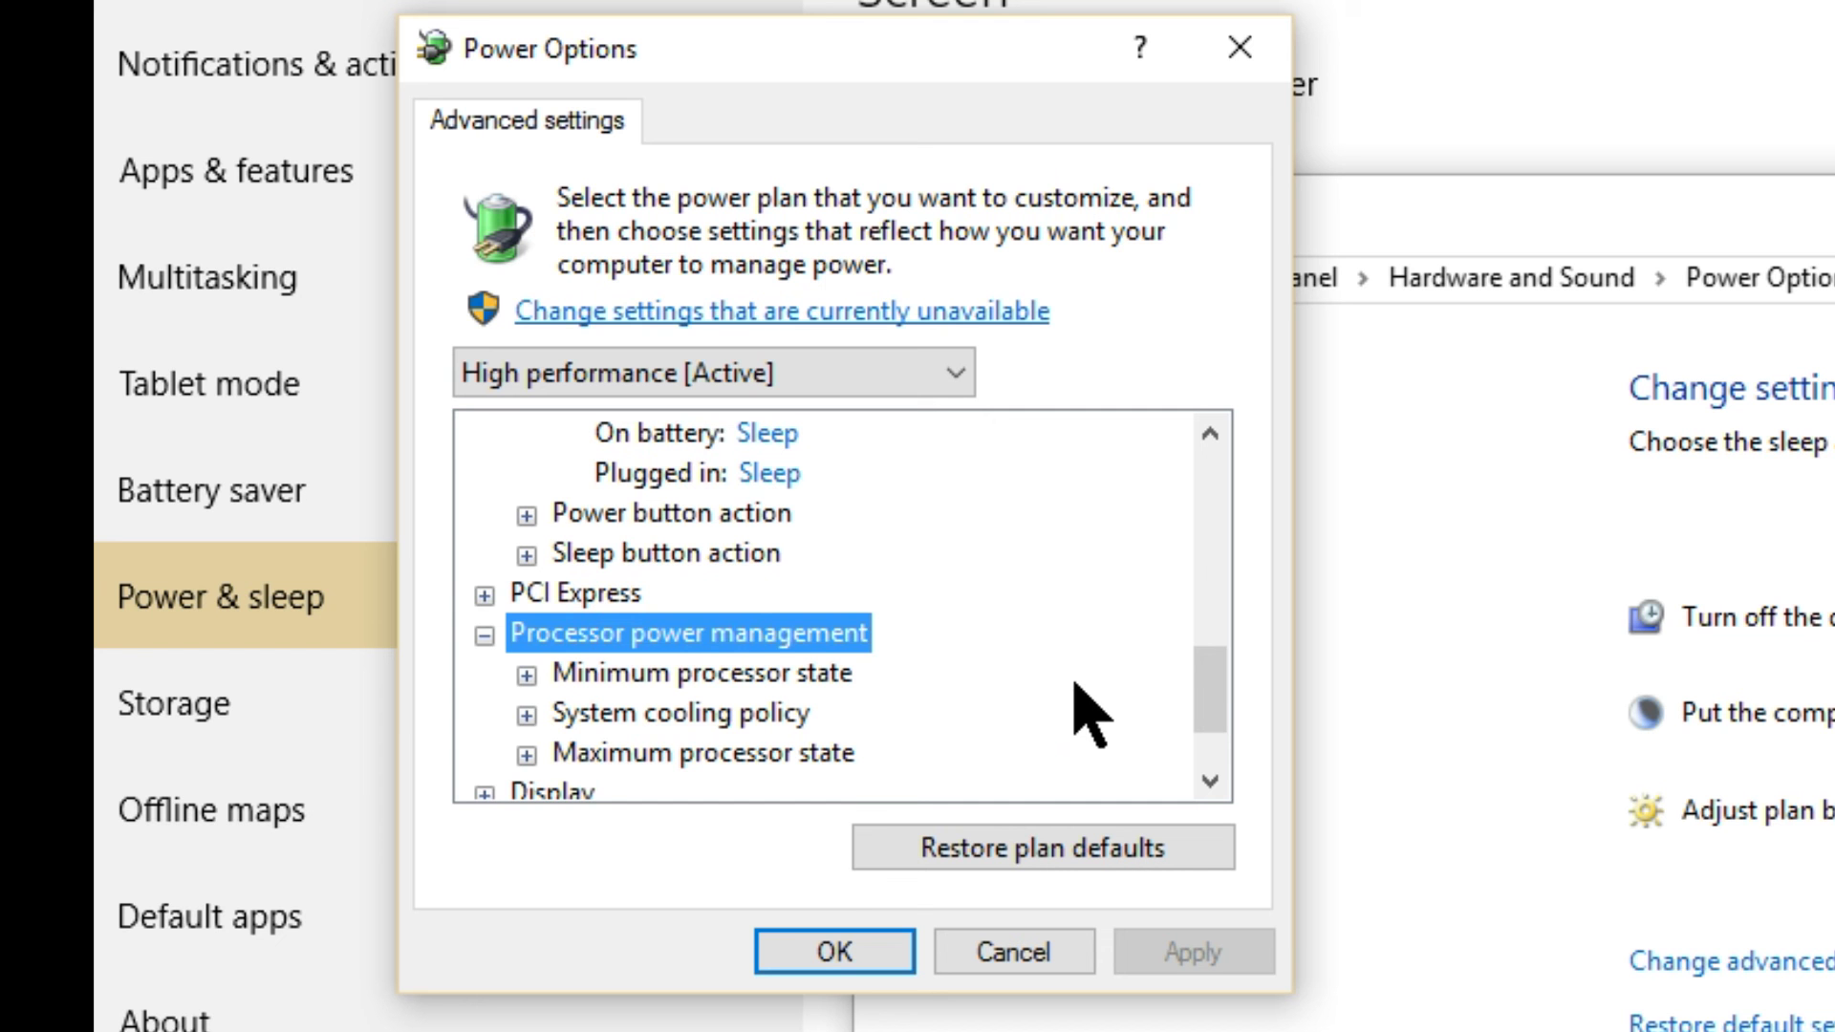
left_click_drag(1213, 696, 1197, 729)
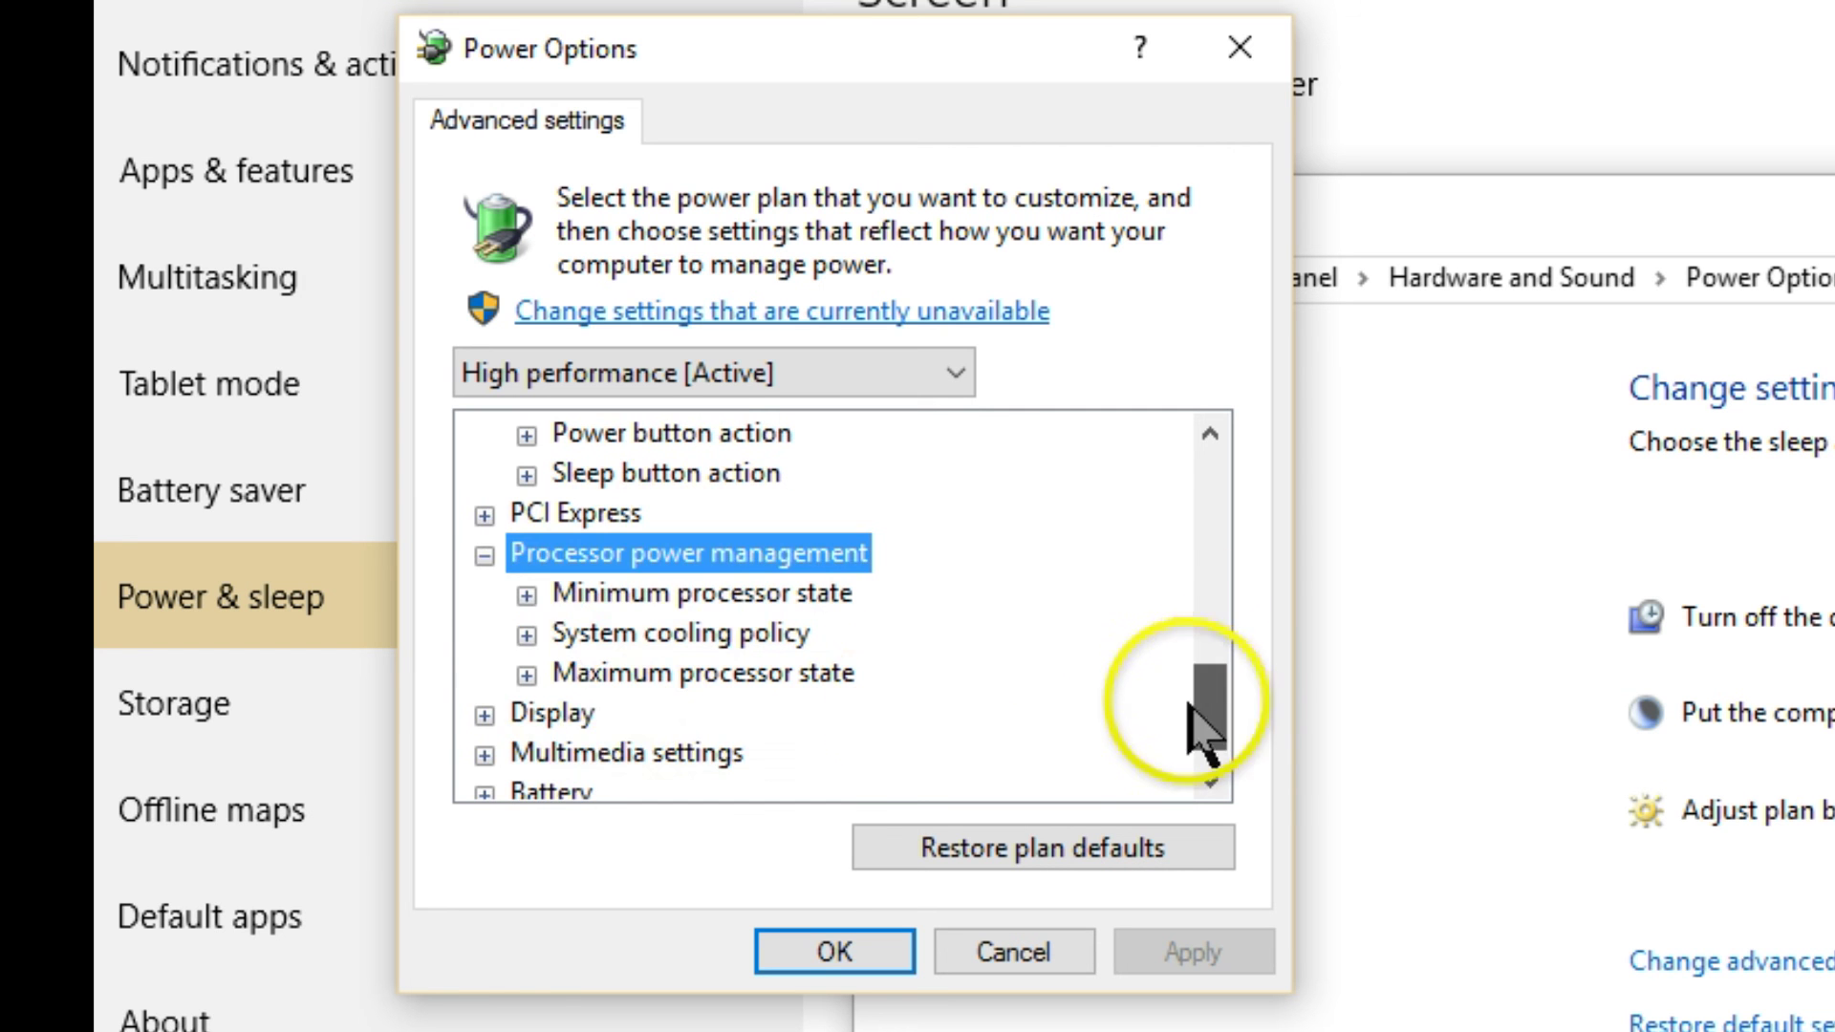
Inspect the Minimum processor state values for on battery and plugged in.
left_click(564, 594)
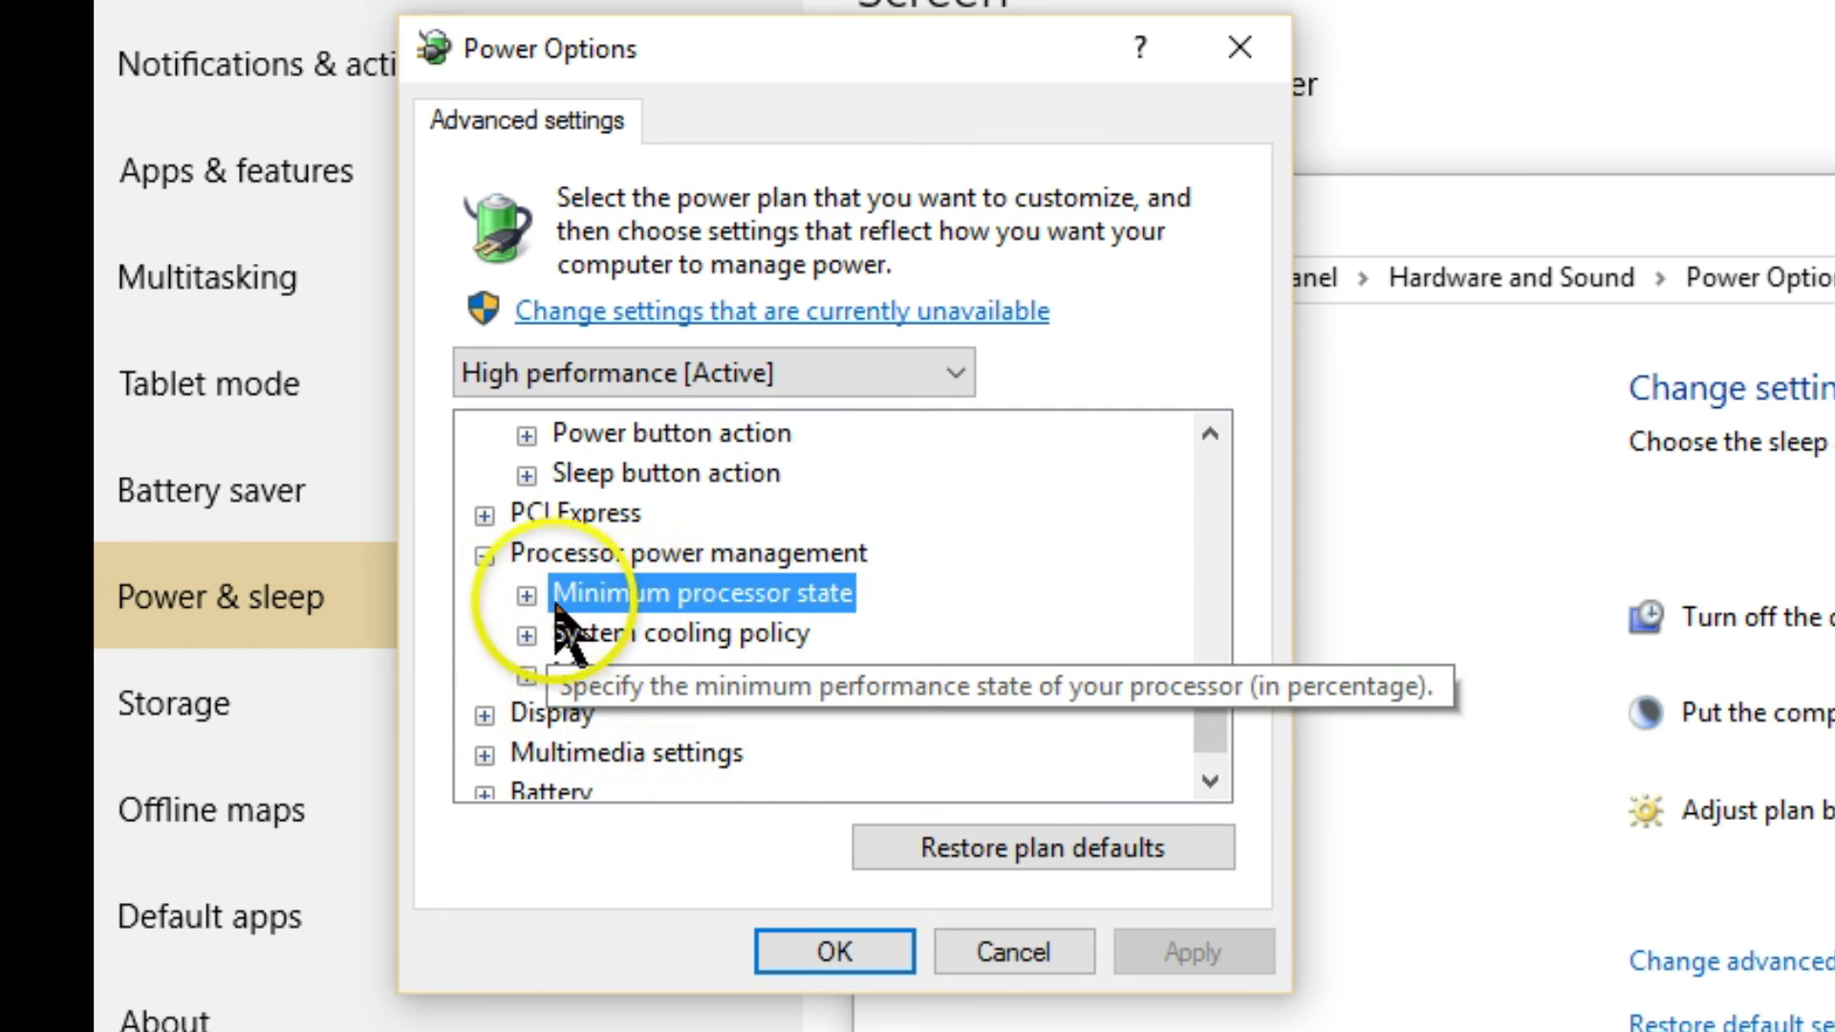
left_click(527, 594)
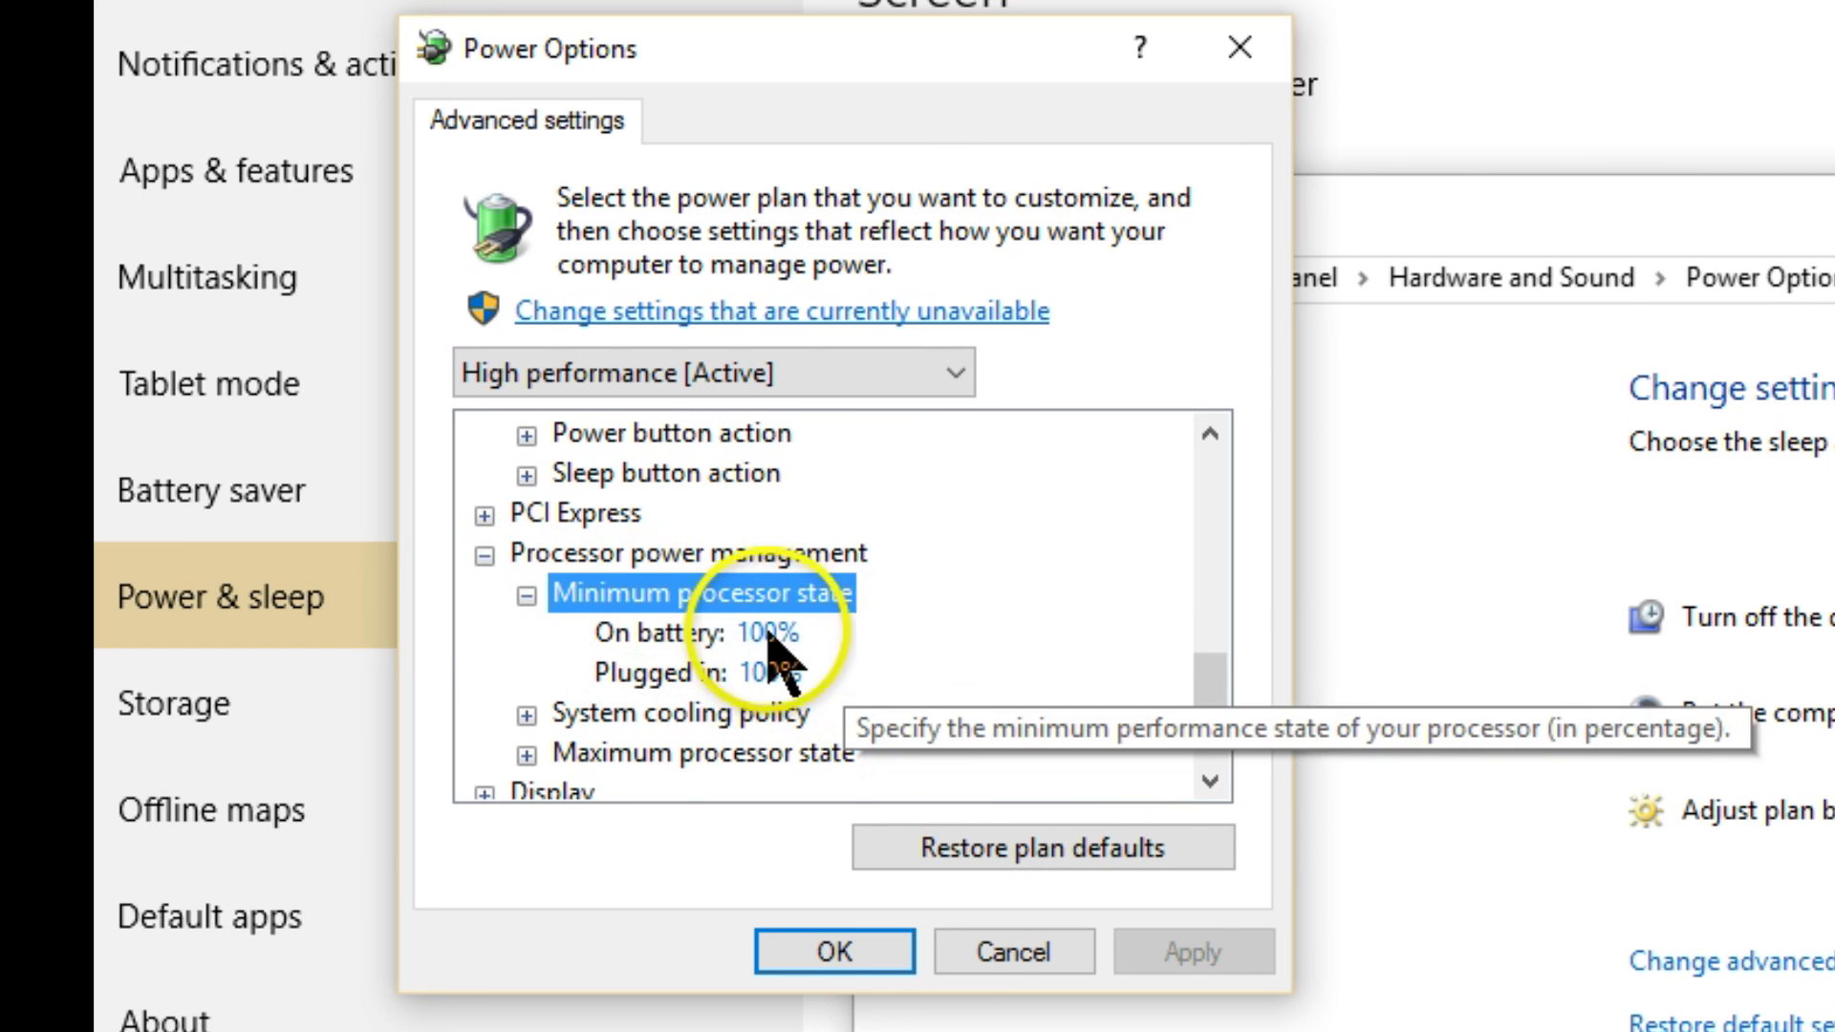
left_click(764, 633)
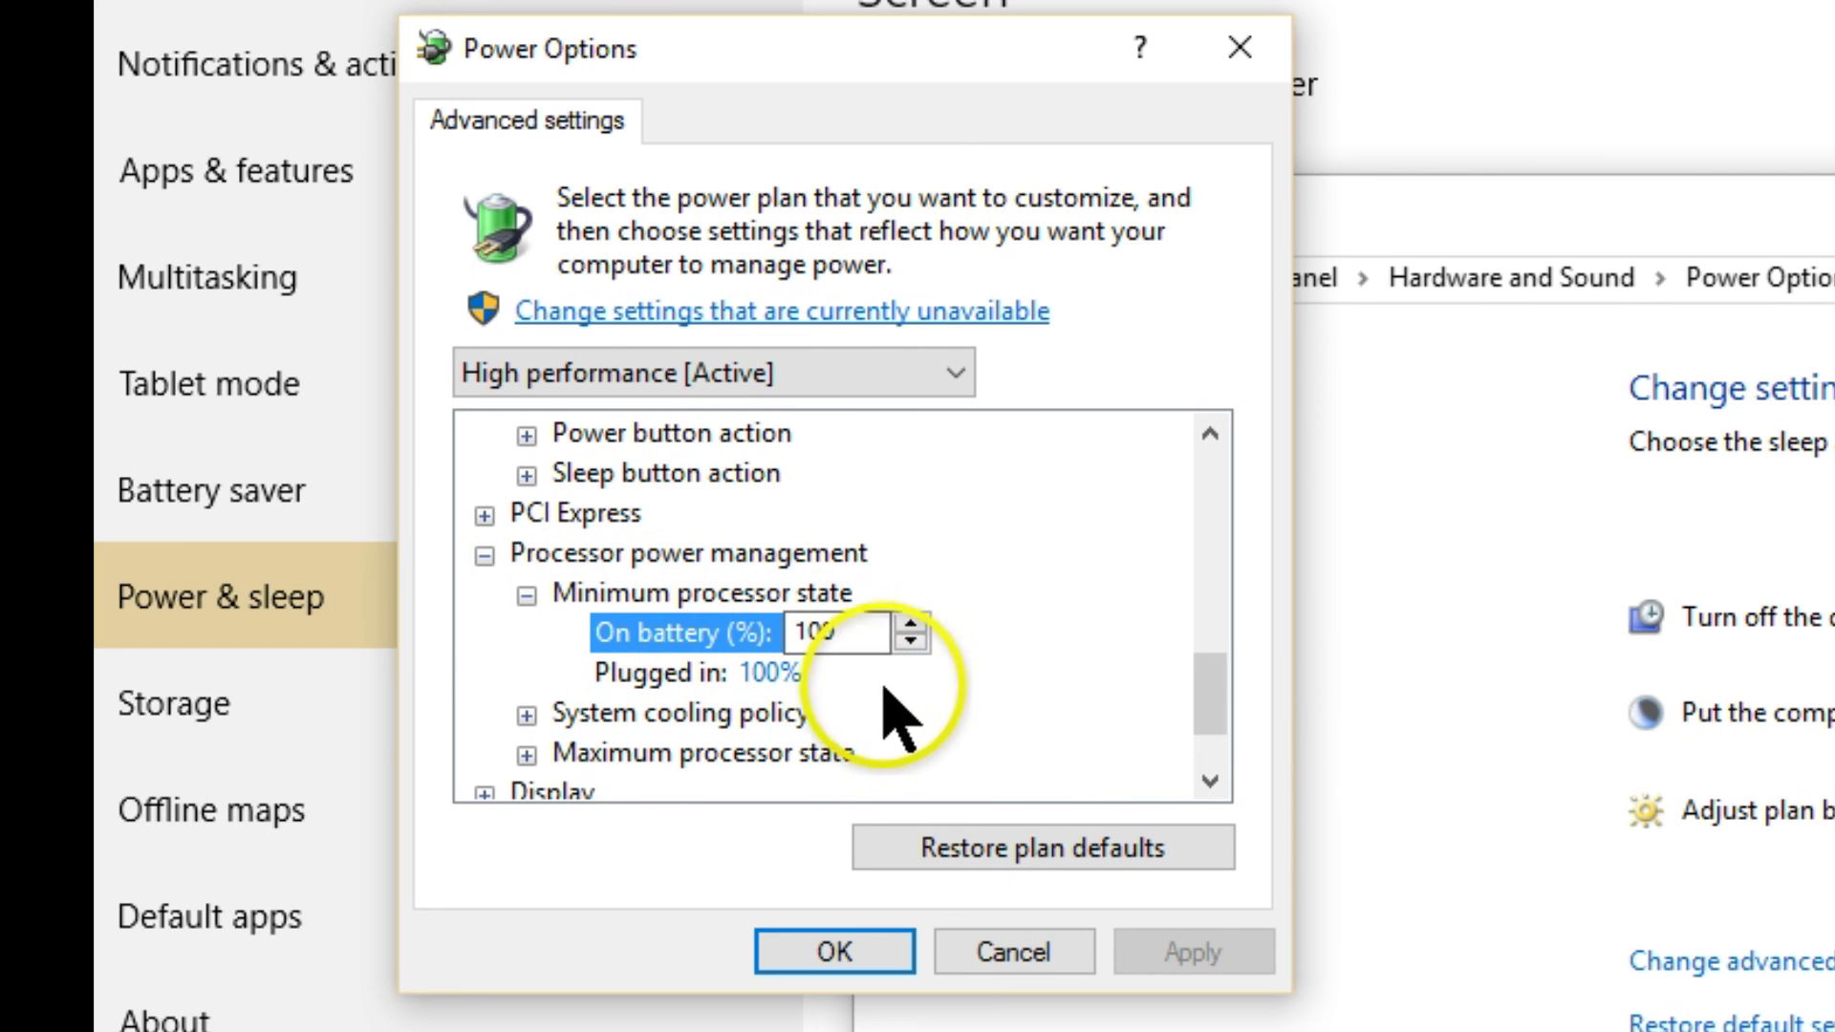
left_click(766, 673)
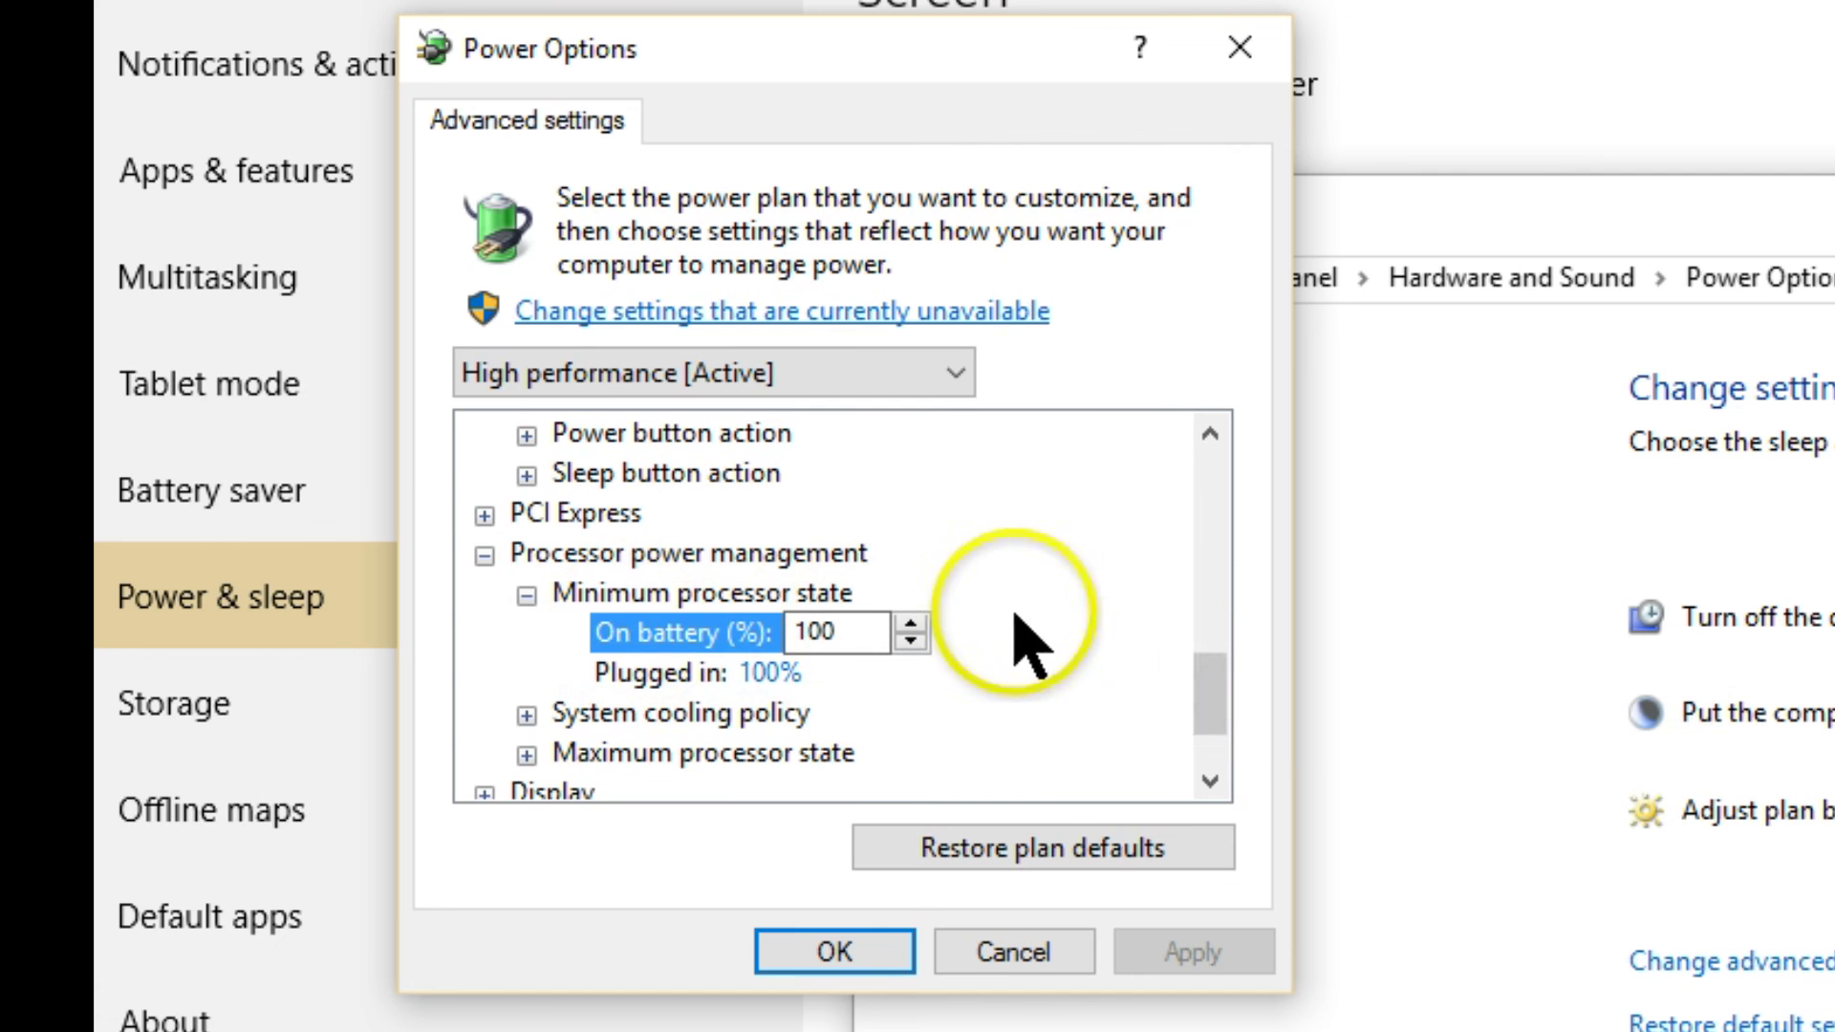
left_click(668, 633)
Expand System cooling policy under Processor power management and look at its on-battery choices.
mouse_move(1209, 684)
left_mouse_down()
mouse_move(1207, 659)
mouse_move(1207, 703)
left_mouse_up()
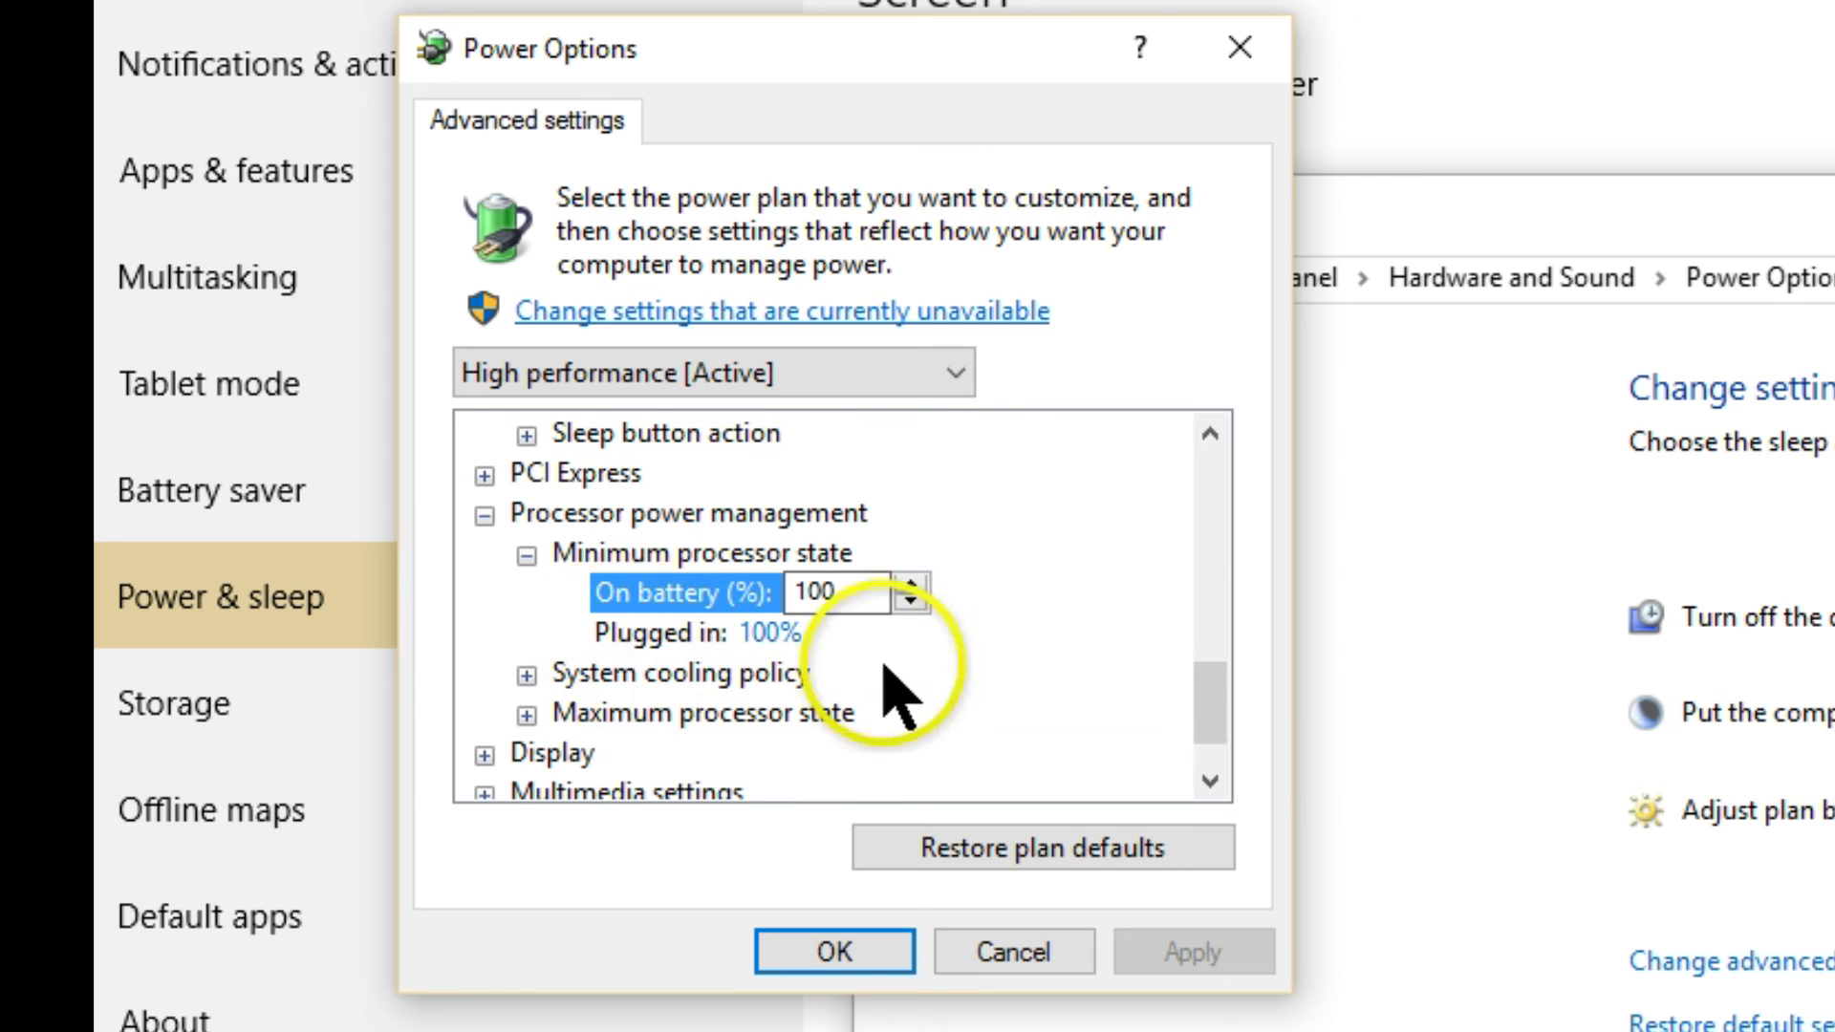
left_click_drag(1216, 704, 1218, 719)
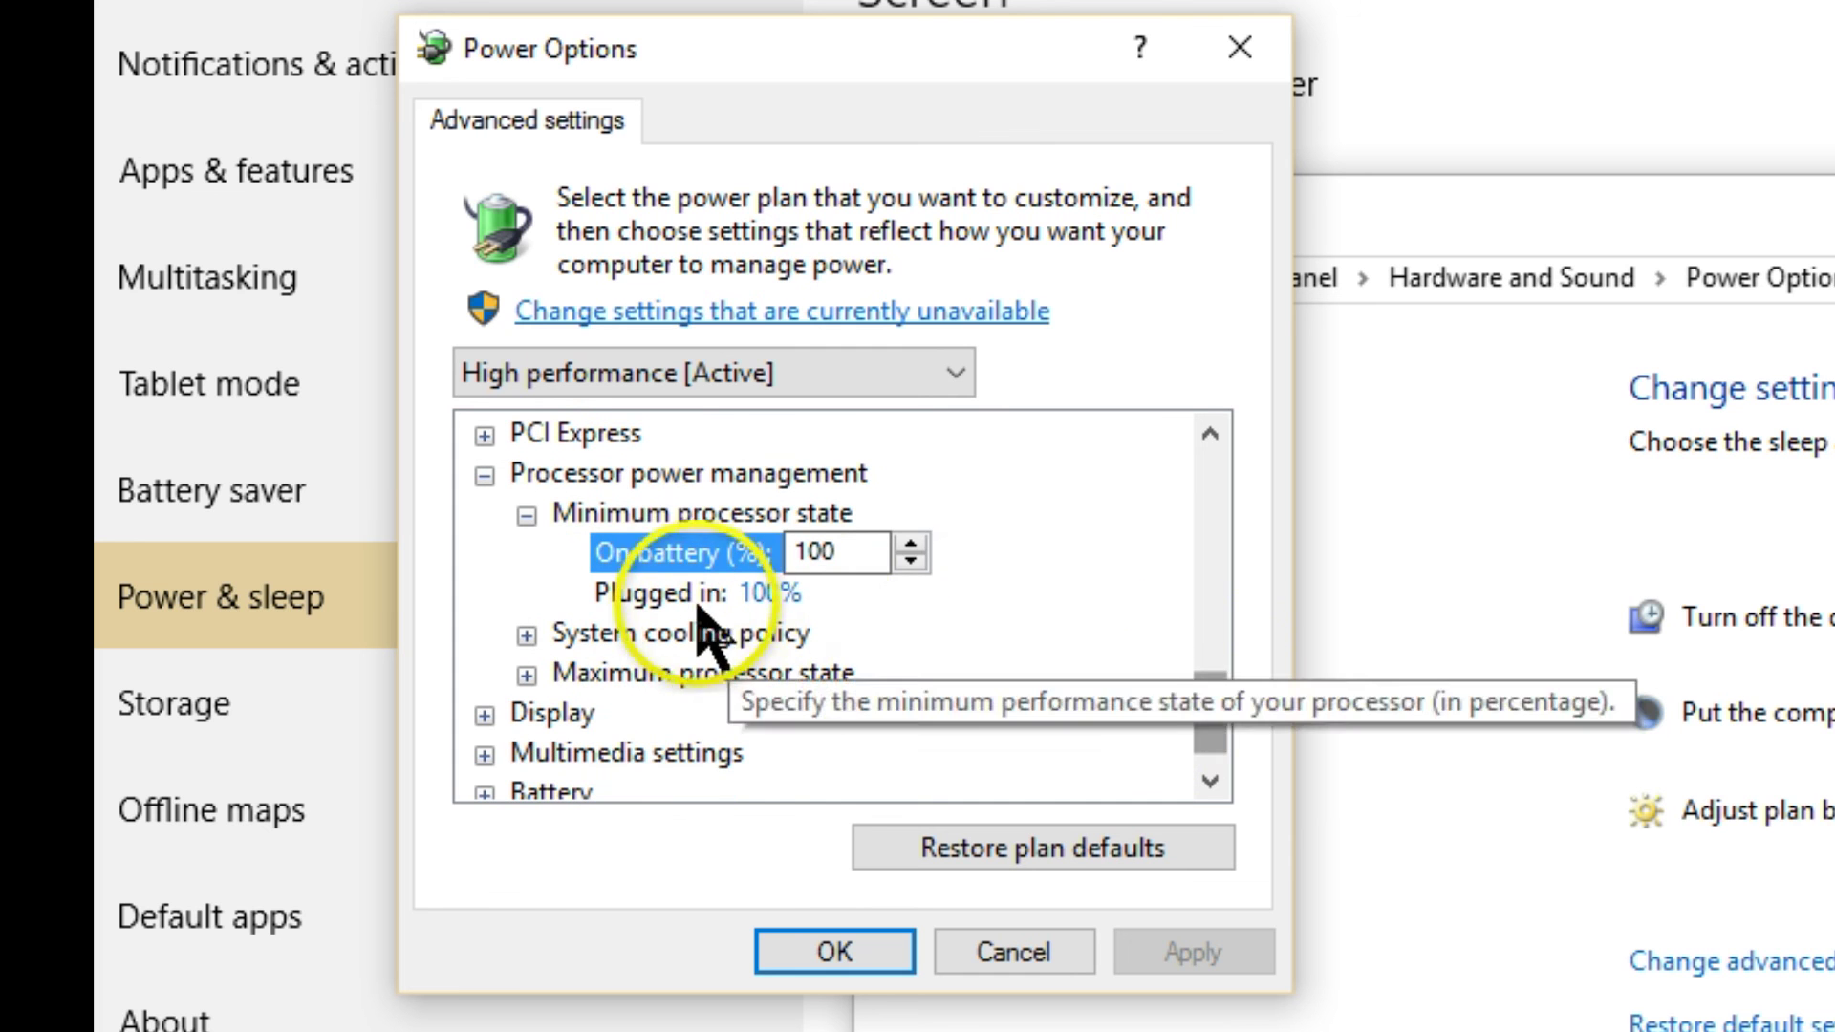
left_click(526, 634)
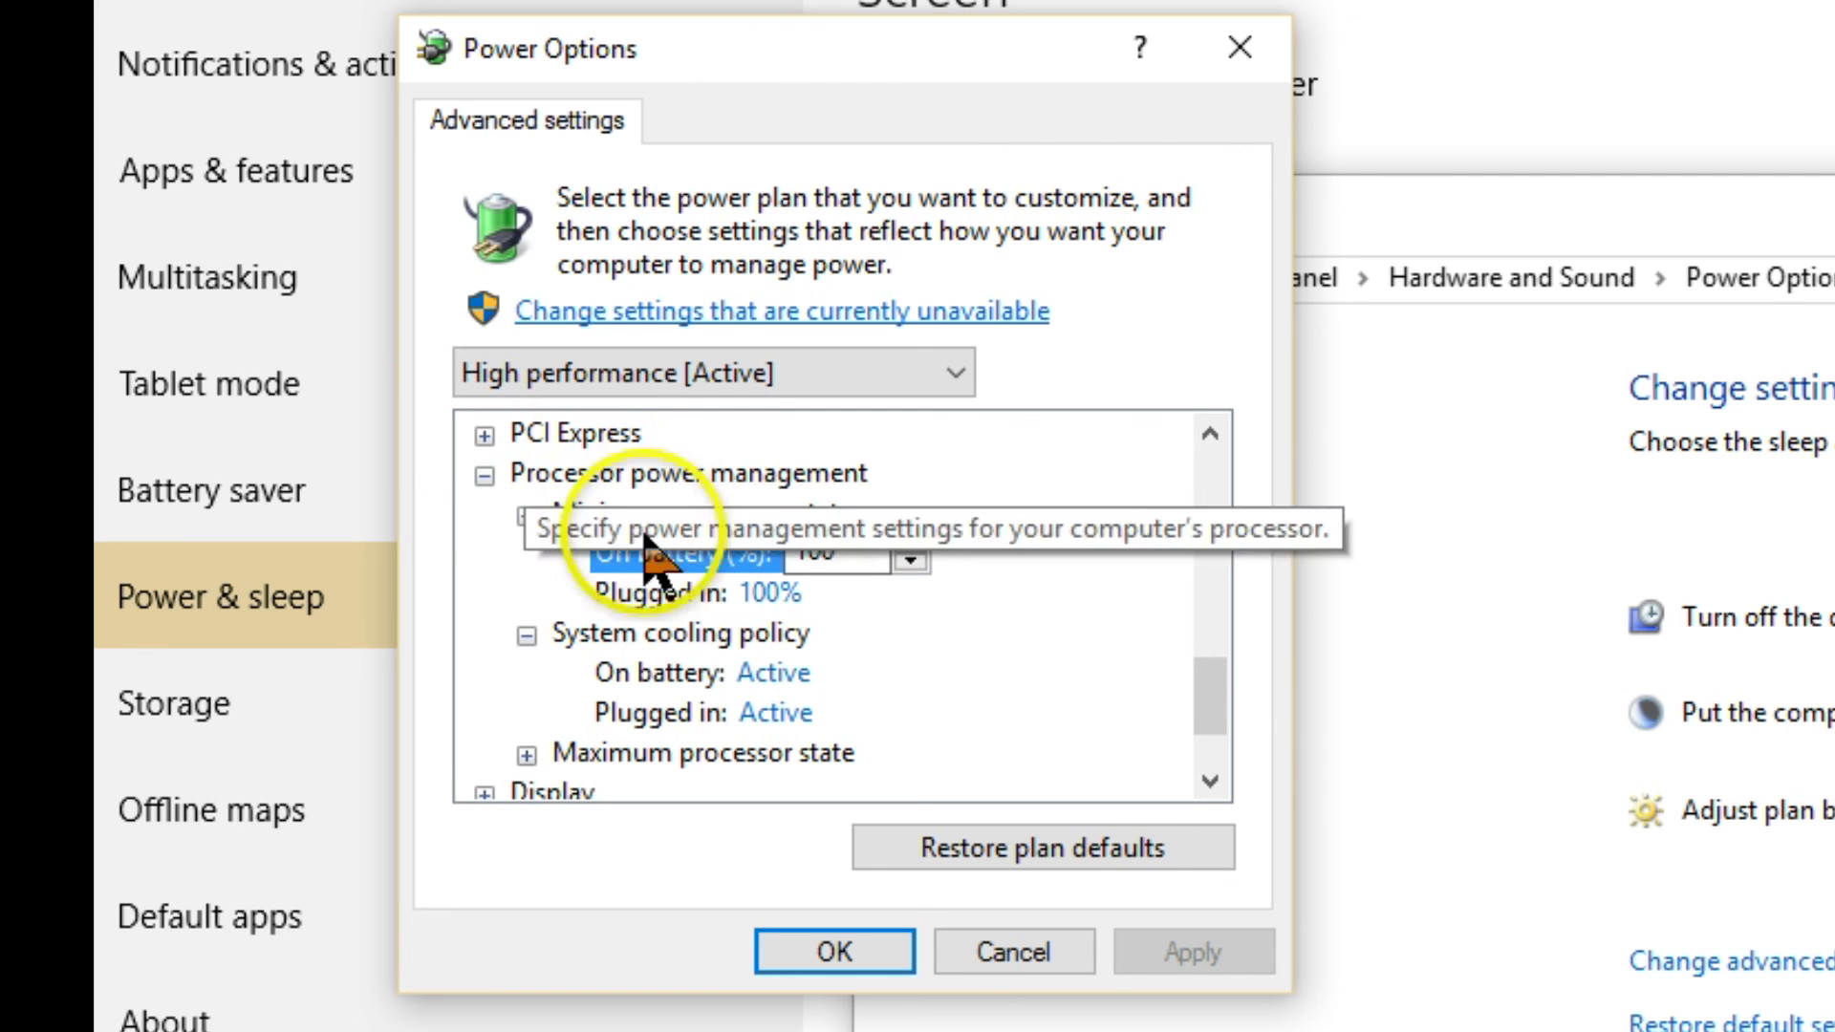
left_click(865, 676)
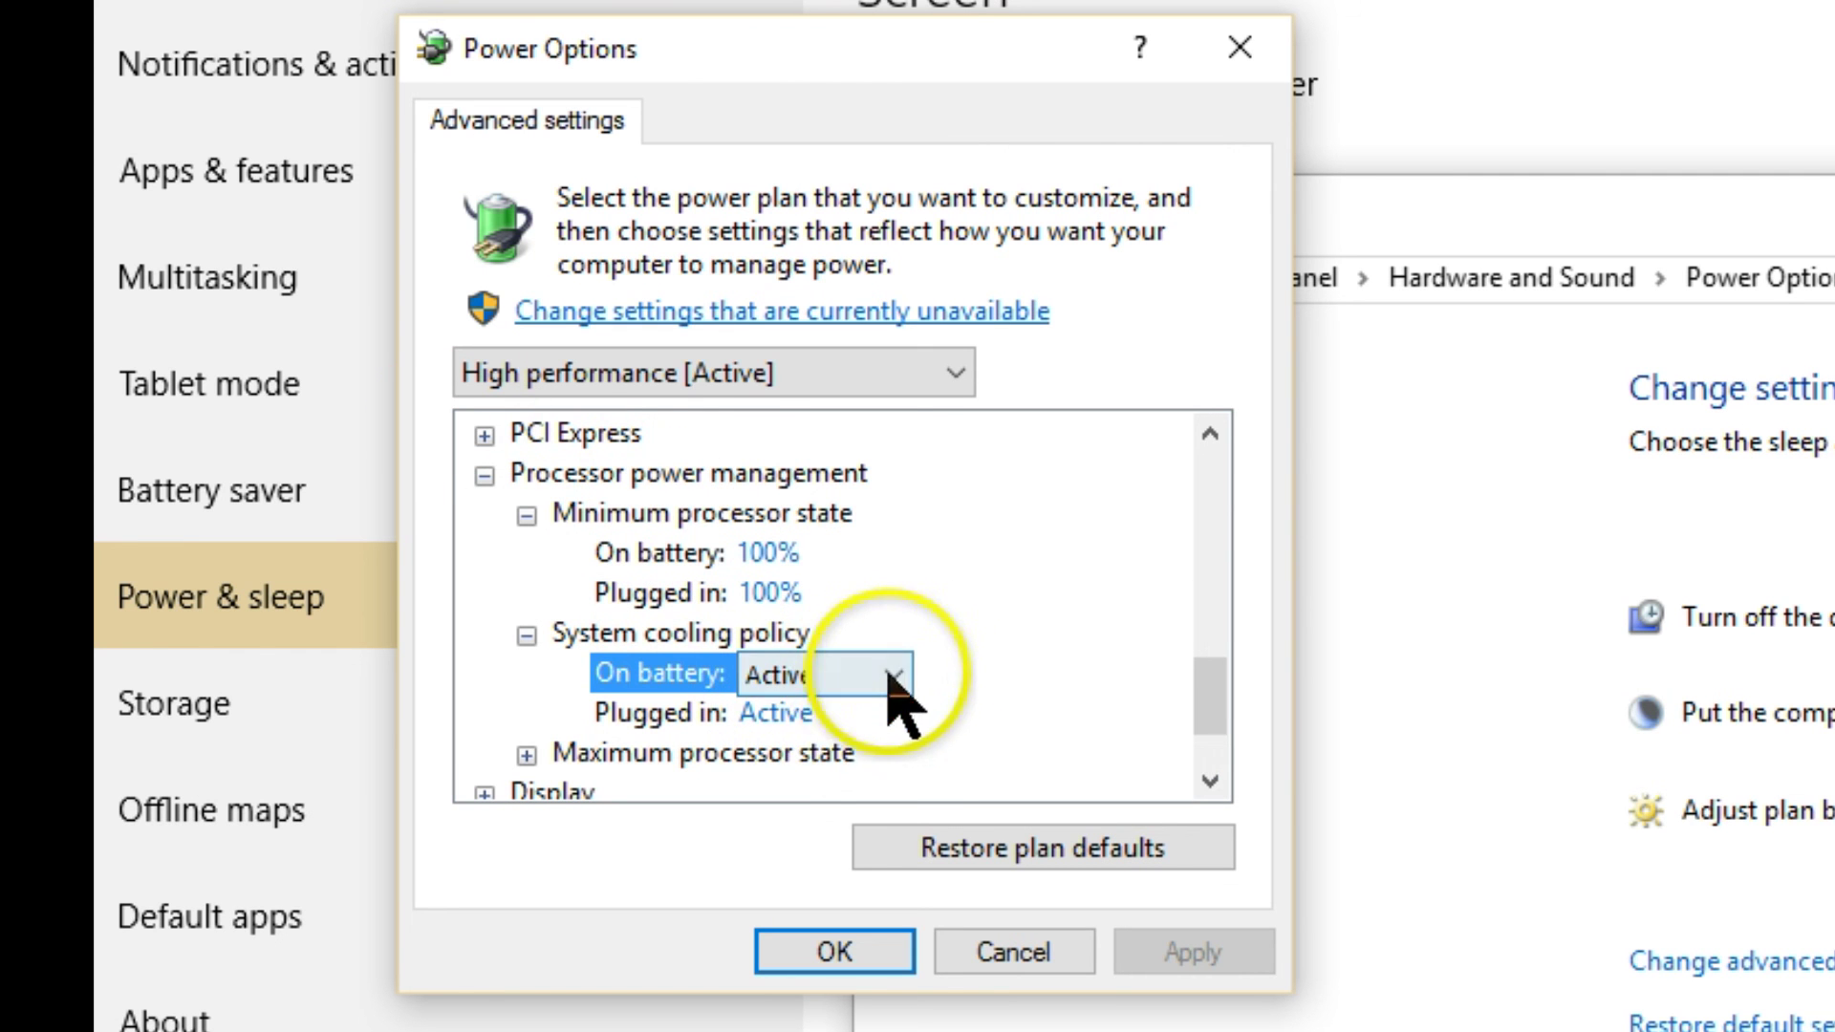
left_click(880, 675)
left_click(880, 675)
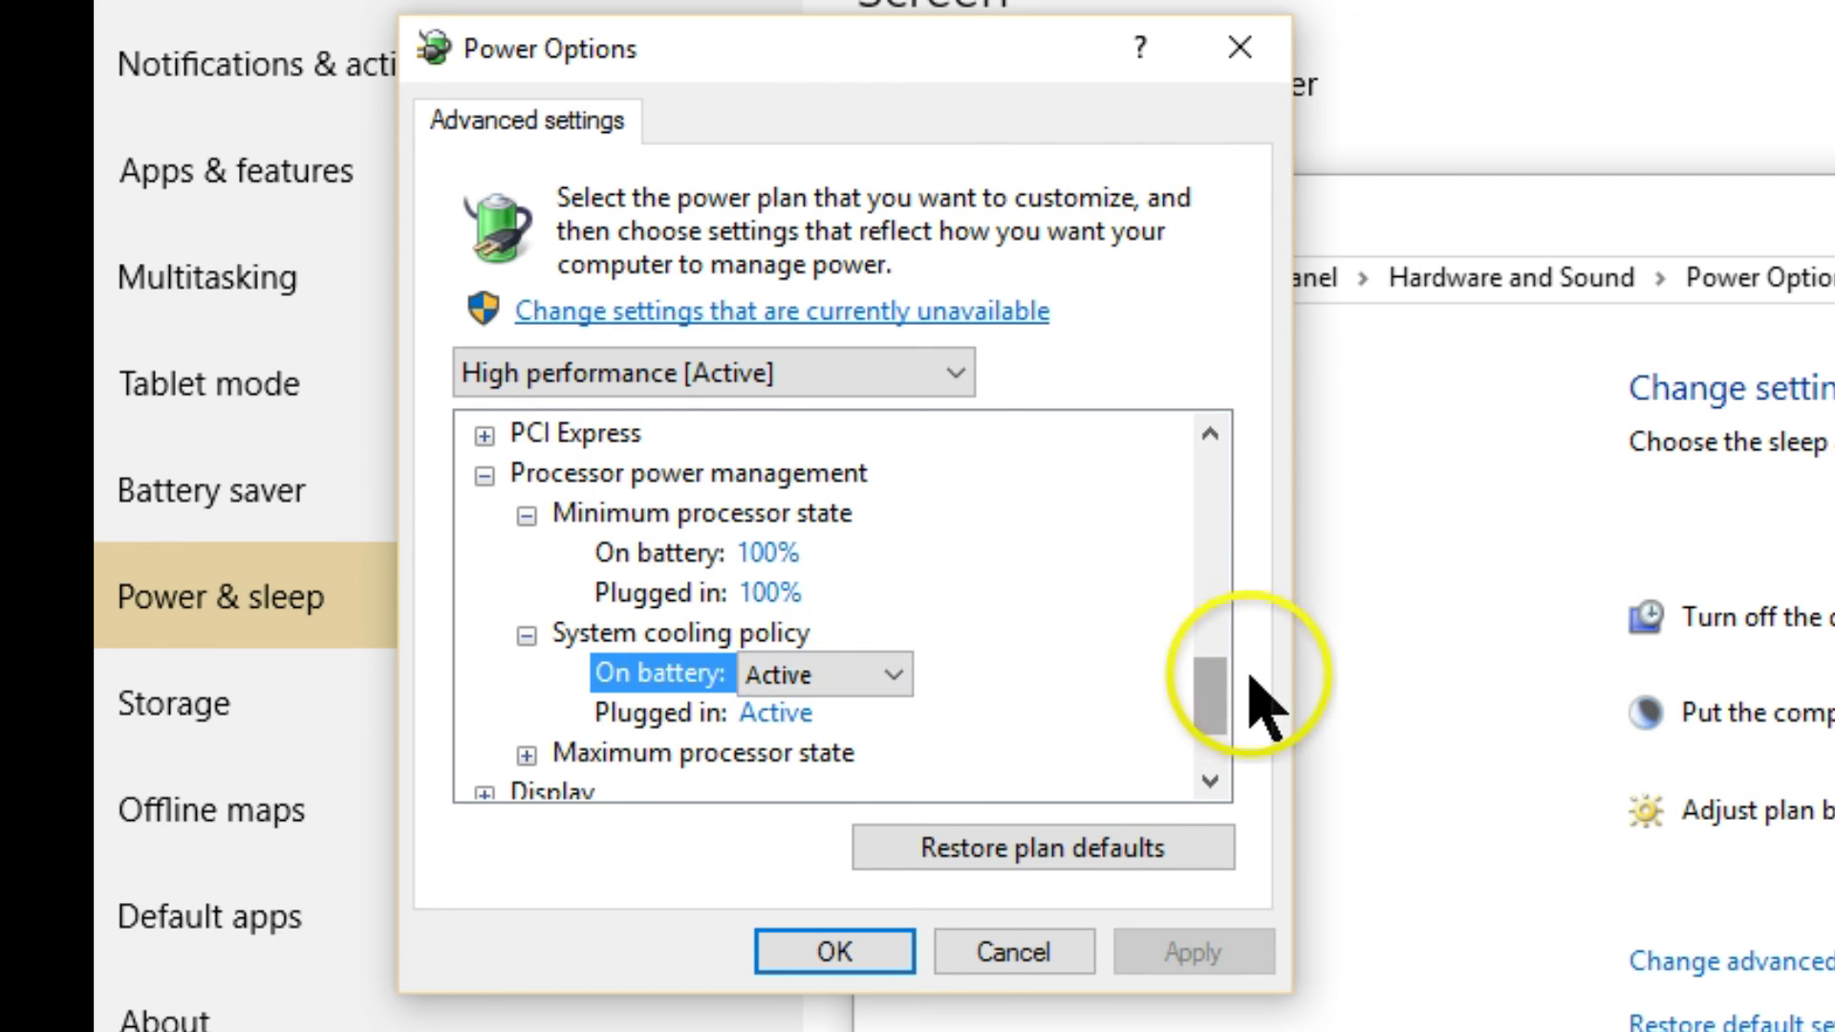
Look over the whole list of advanced power settings, and accept and close the Power Options dialog.
left_click_drag(1211, 722, 1228, 747)
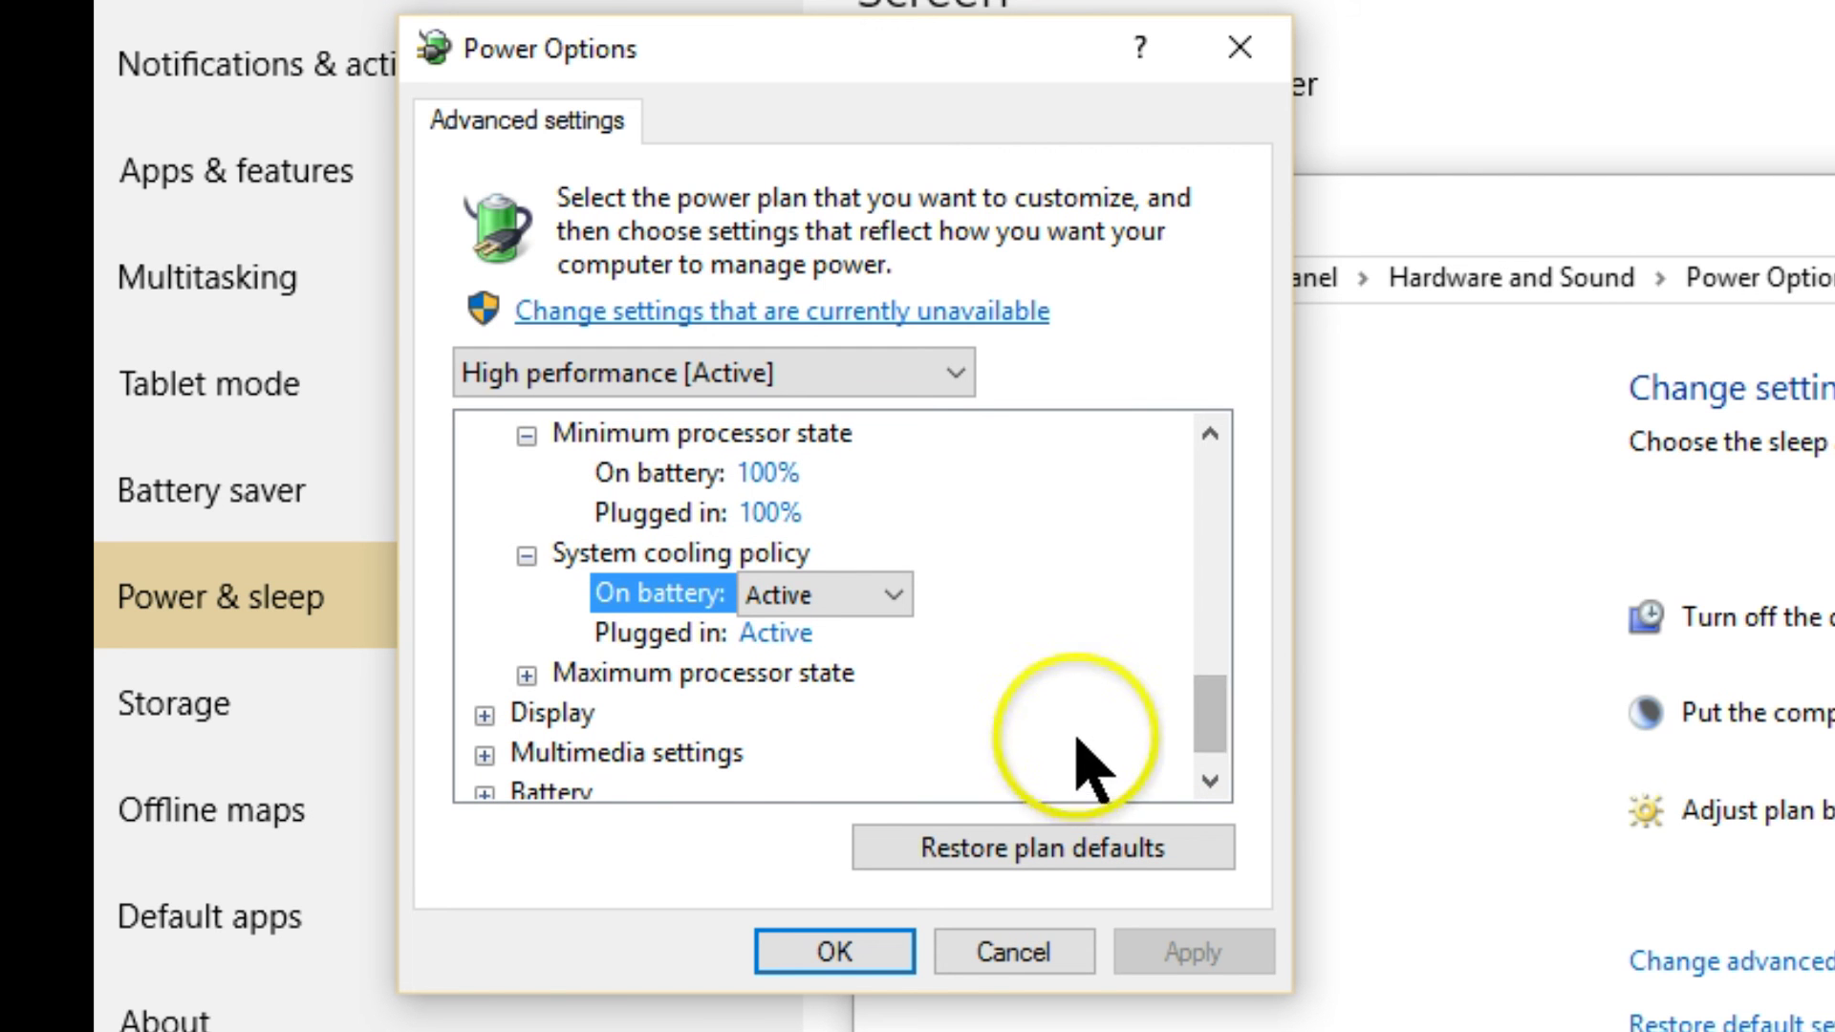
scroll(1128, 755, "down", 1)
scroll(1147, 750, "up", 15)
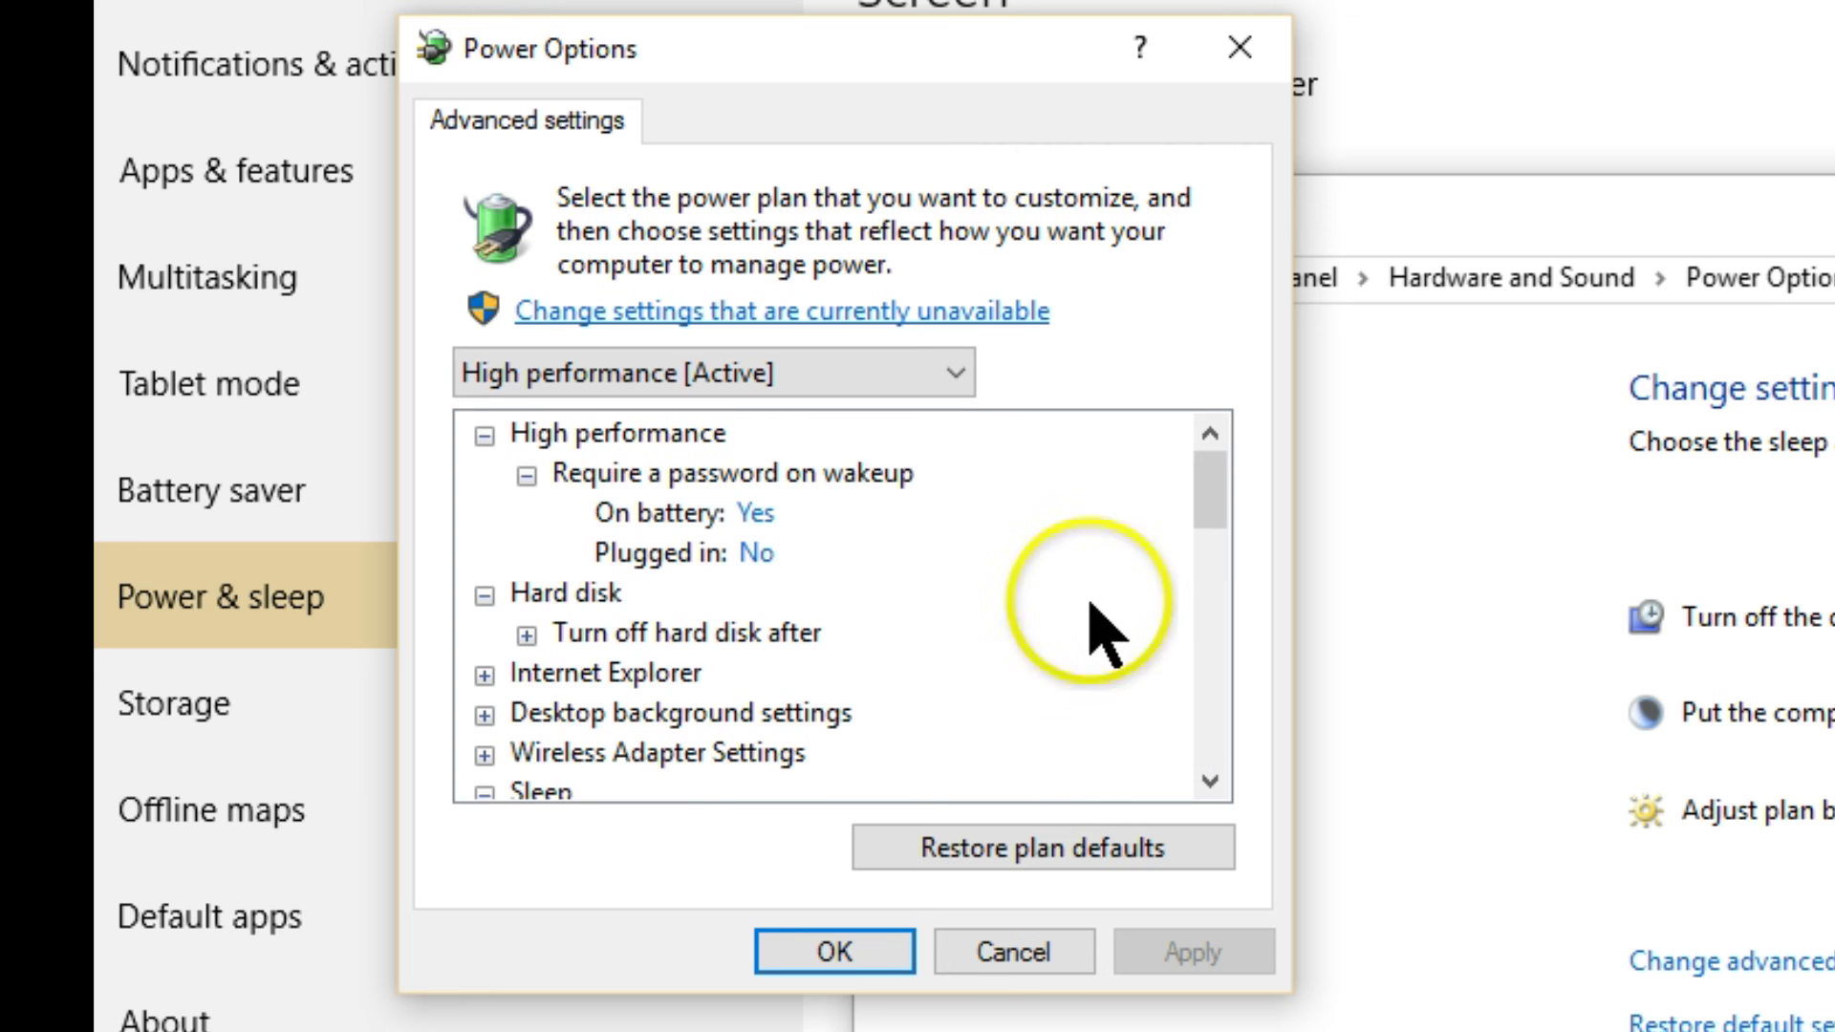
scroll(1098, 631, "down", 15)
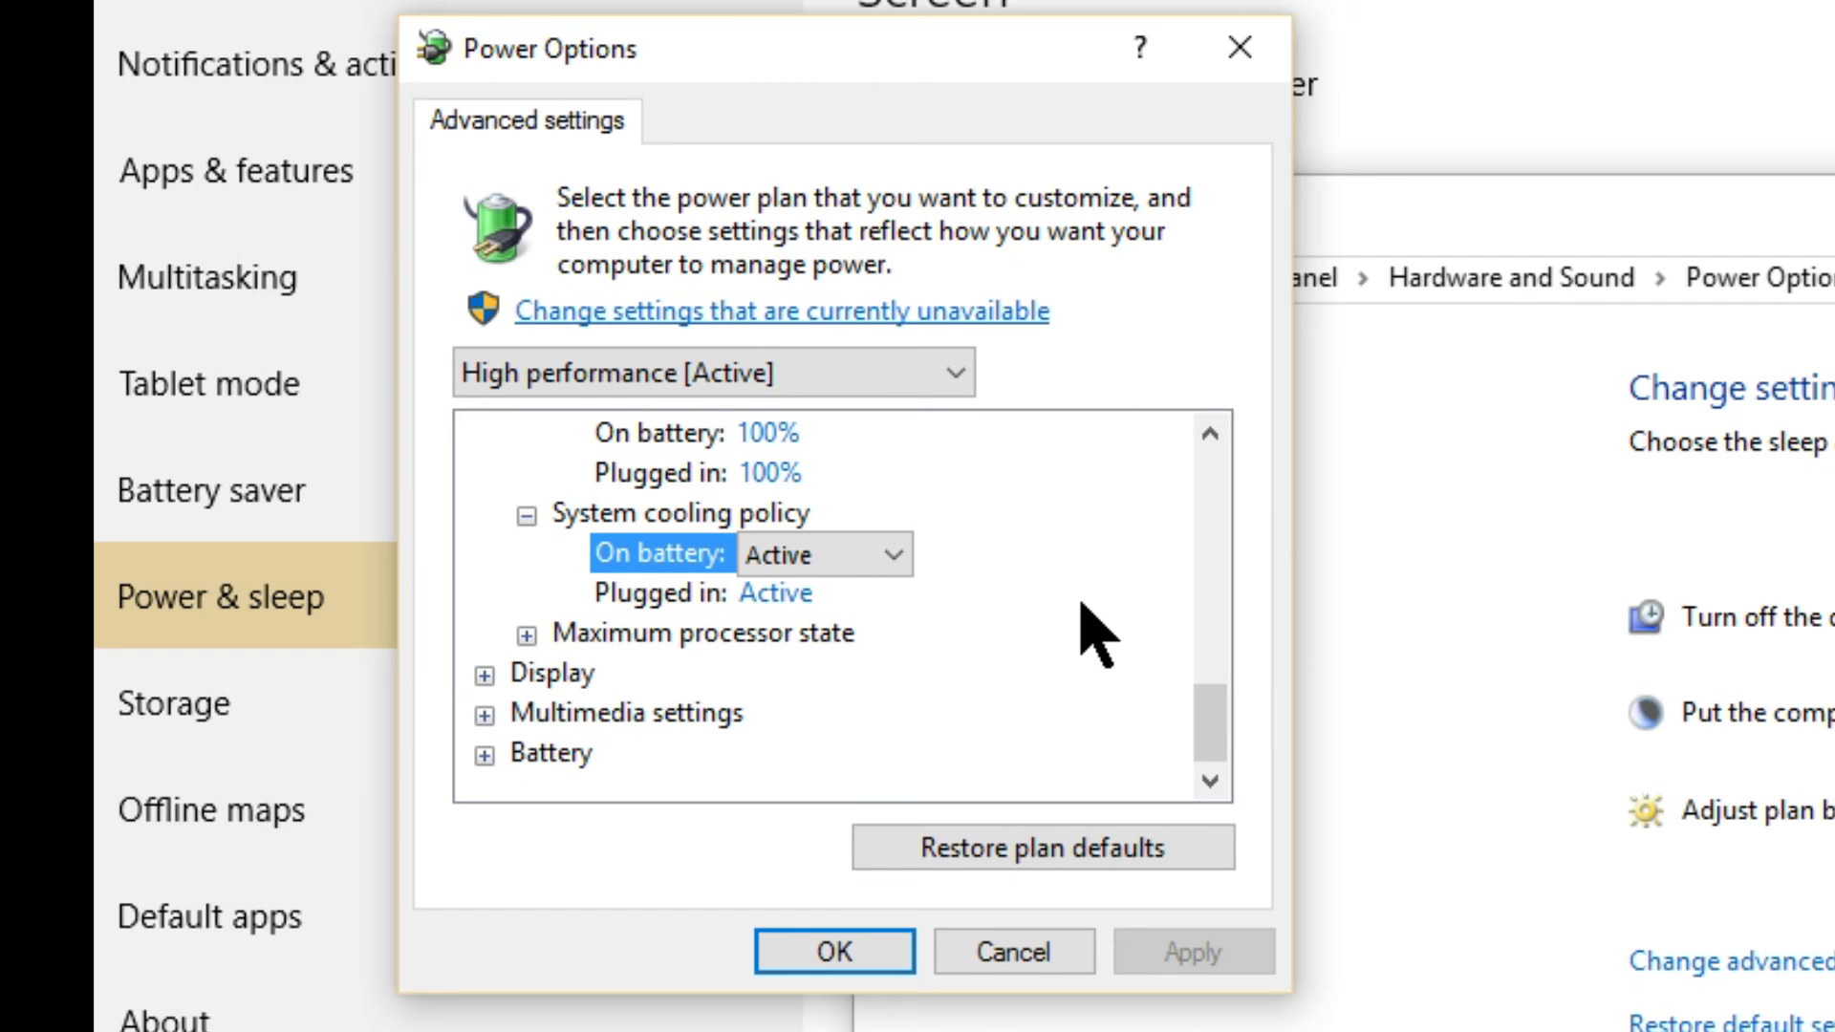
left_click(832, 950)
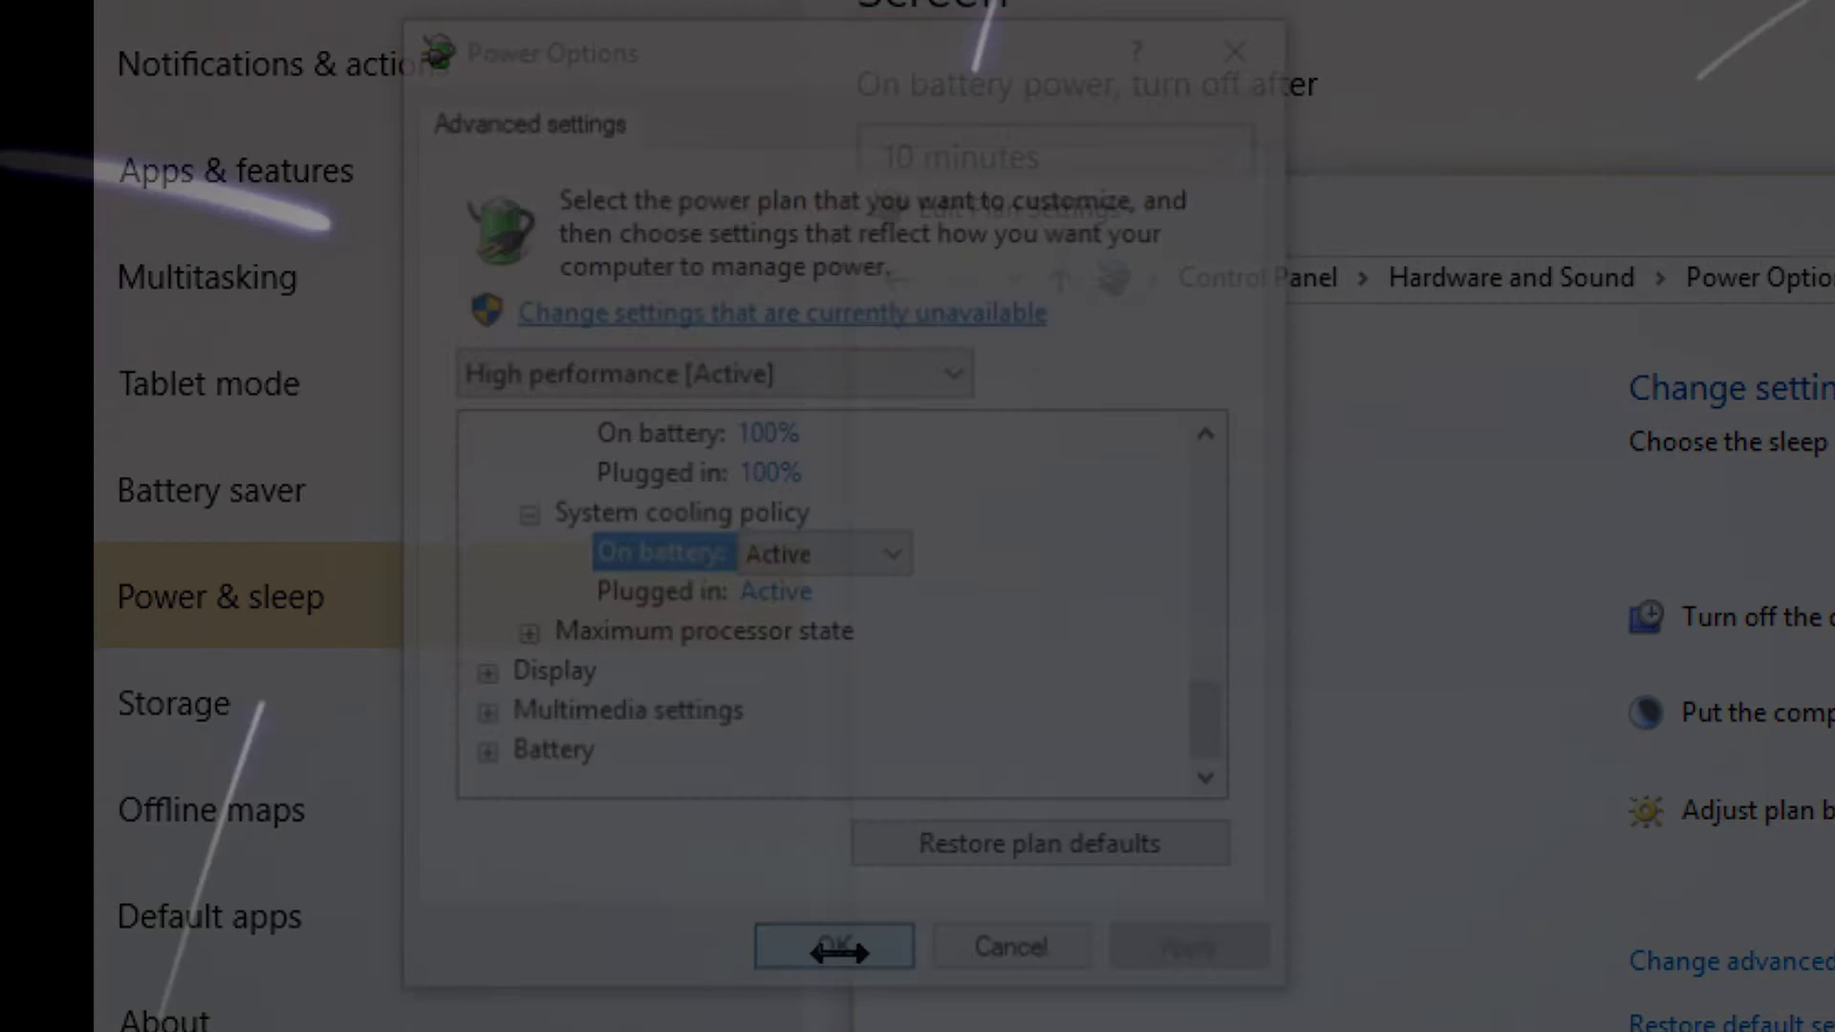
left_click(834, 950)
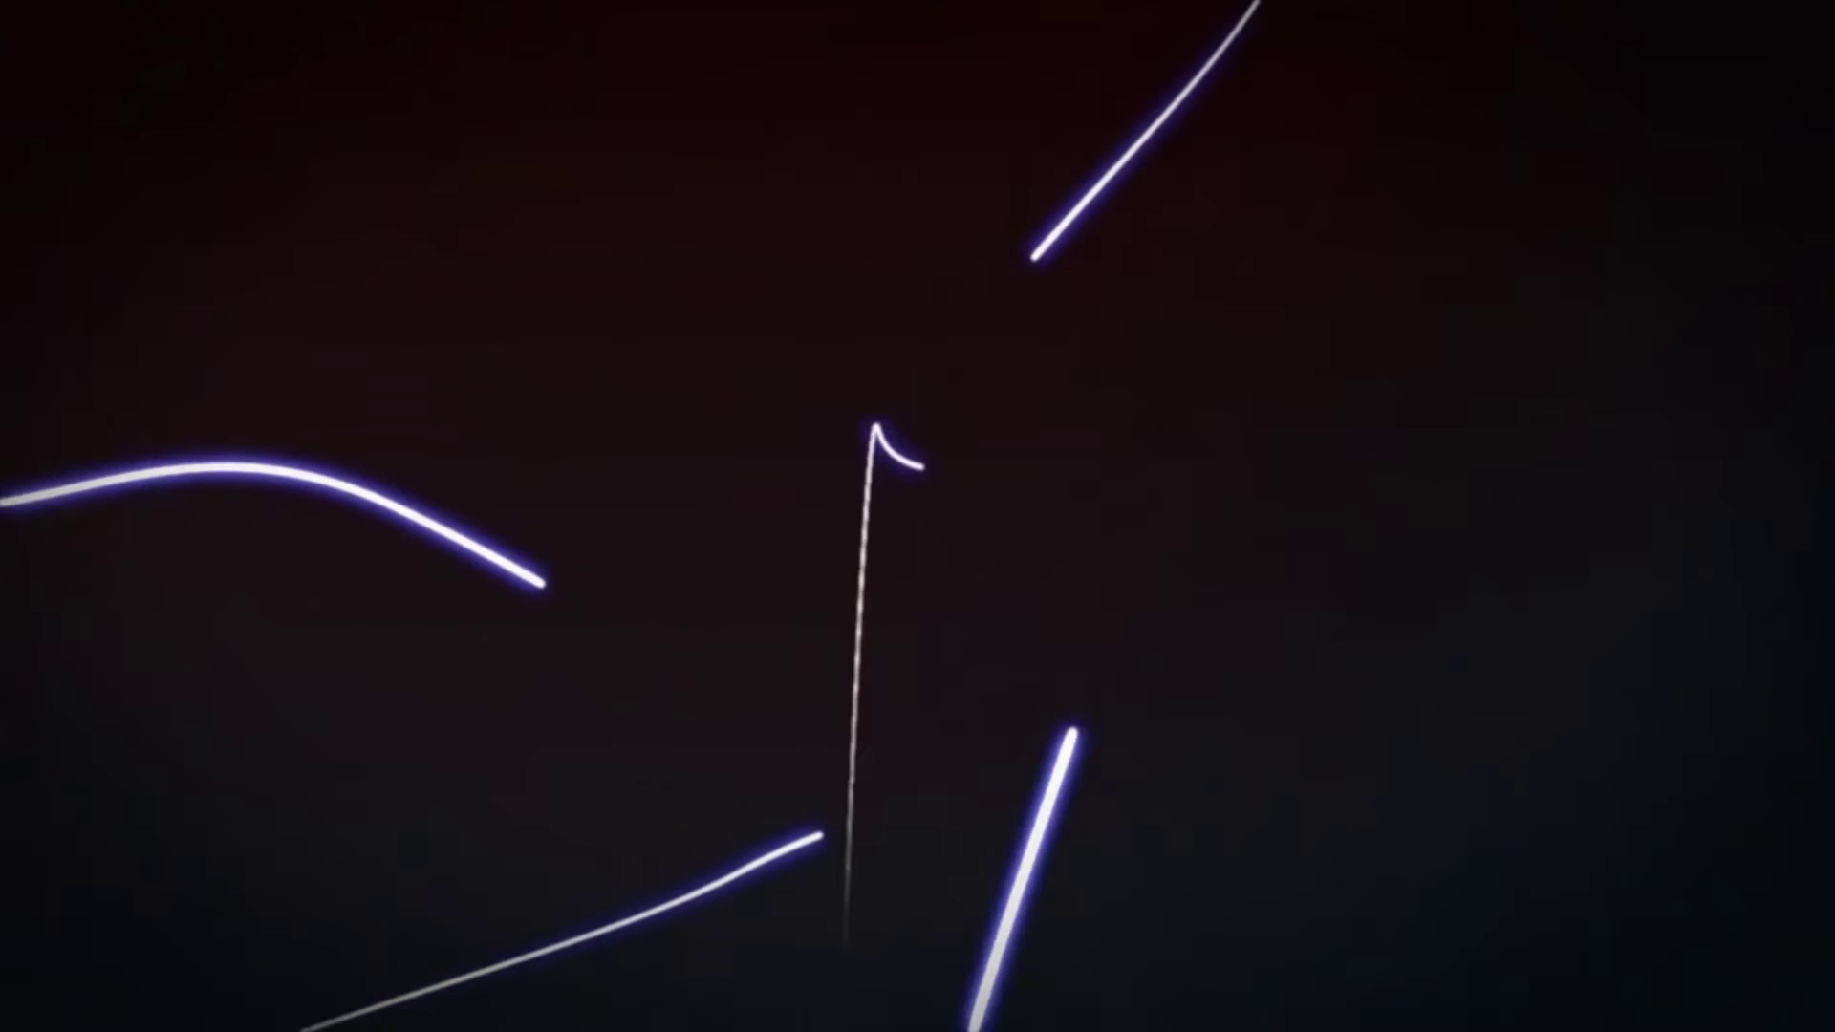